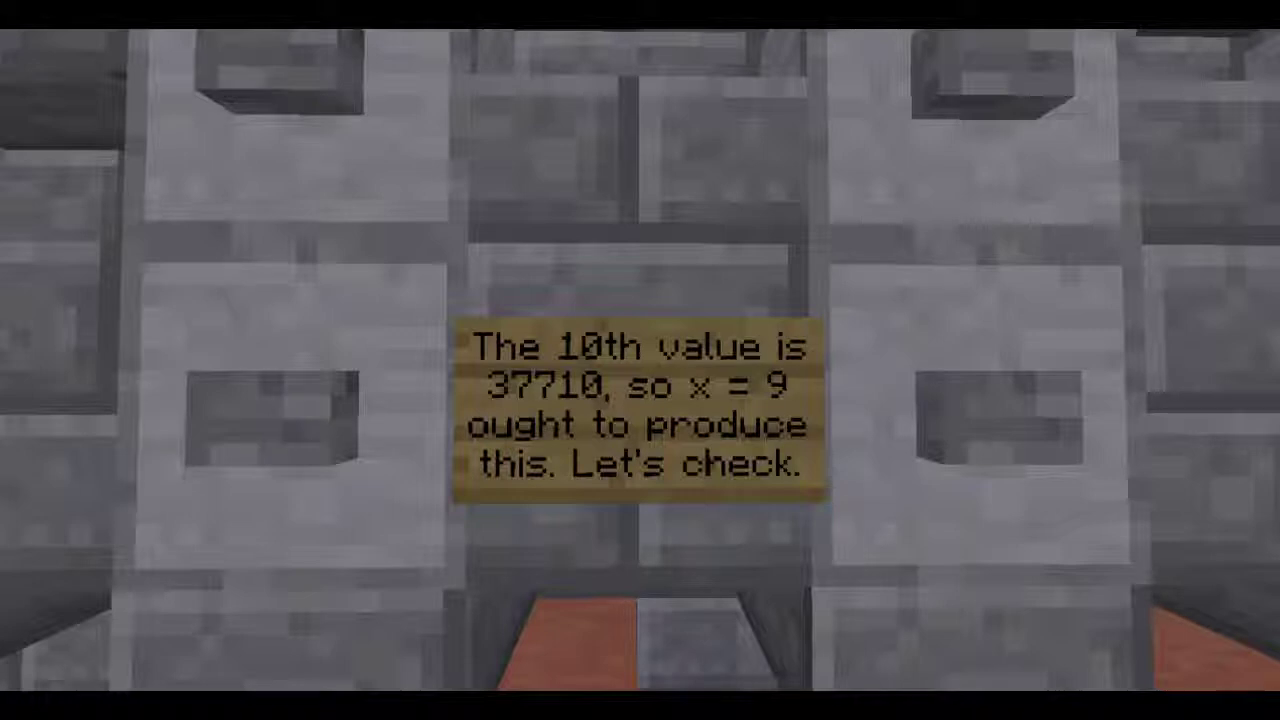
# Step: Open the in-game chat history and examine the printed list of values to locate the tenth one
pyautogui.press('F1')
pyautogui.press('t')
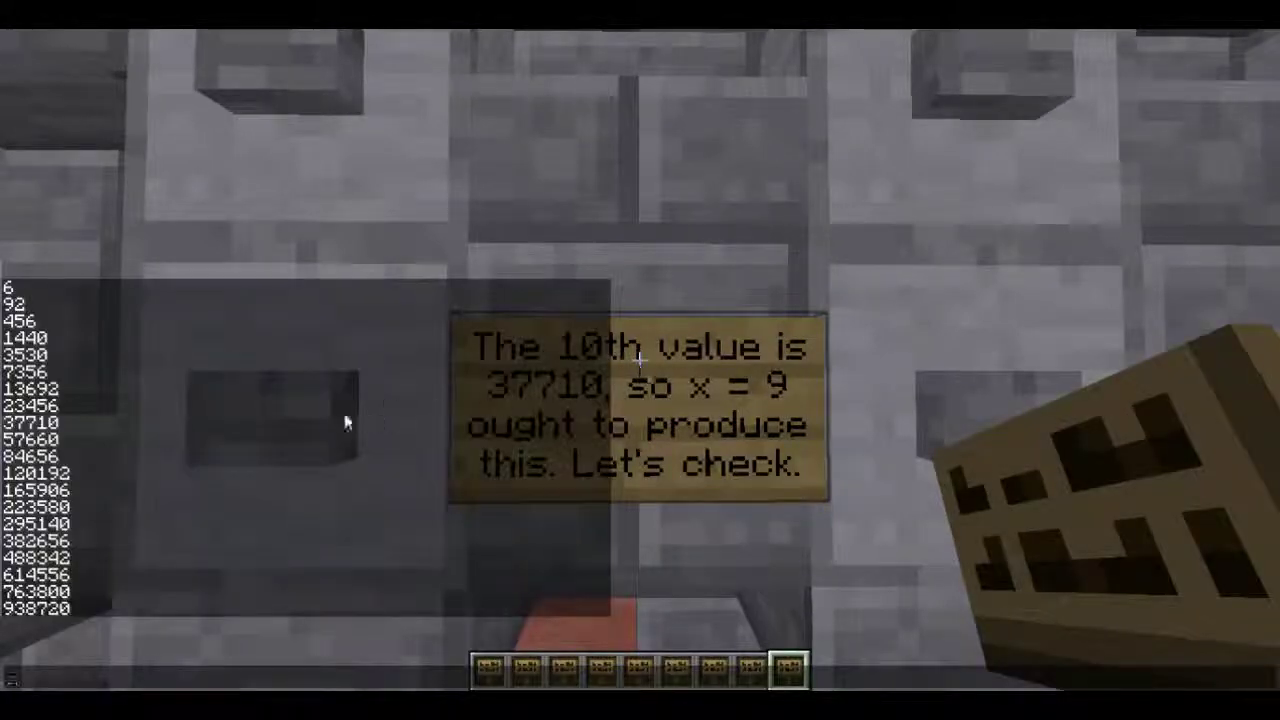
pyautogui.scroll(1, 130, 442)
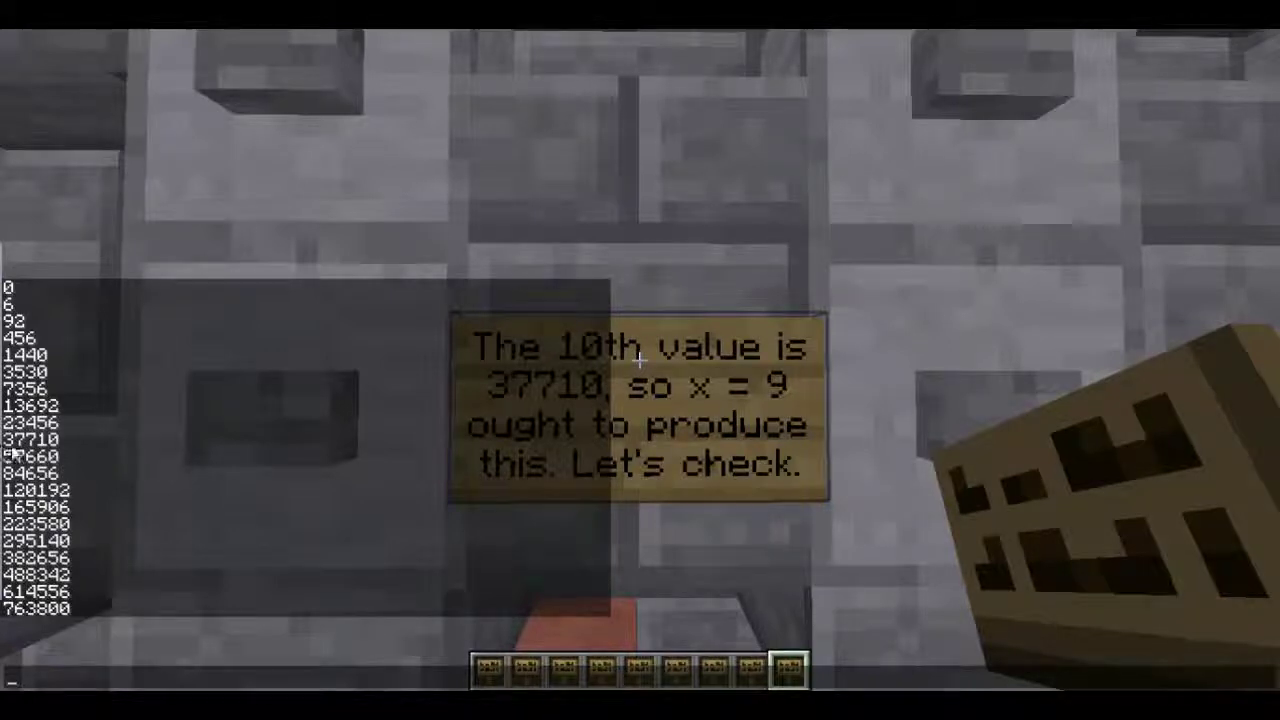
pyautogui.press('Escape')
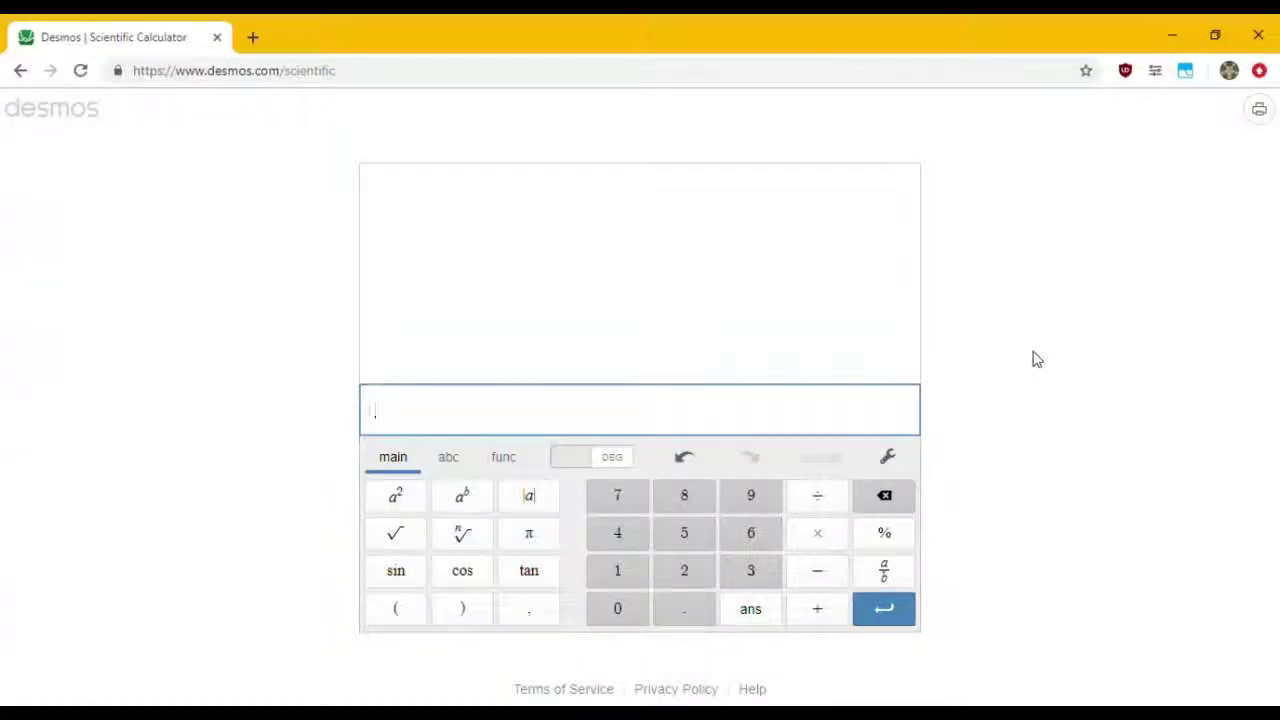
# Step: Evaluate 6(9^4)-3(9^3)+7(9^2)-4(9) in the Desmos scientific calculator and highlight the result
pyautogui.write('6(9^4')
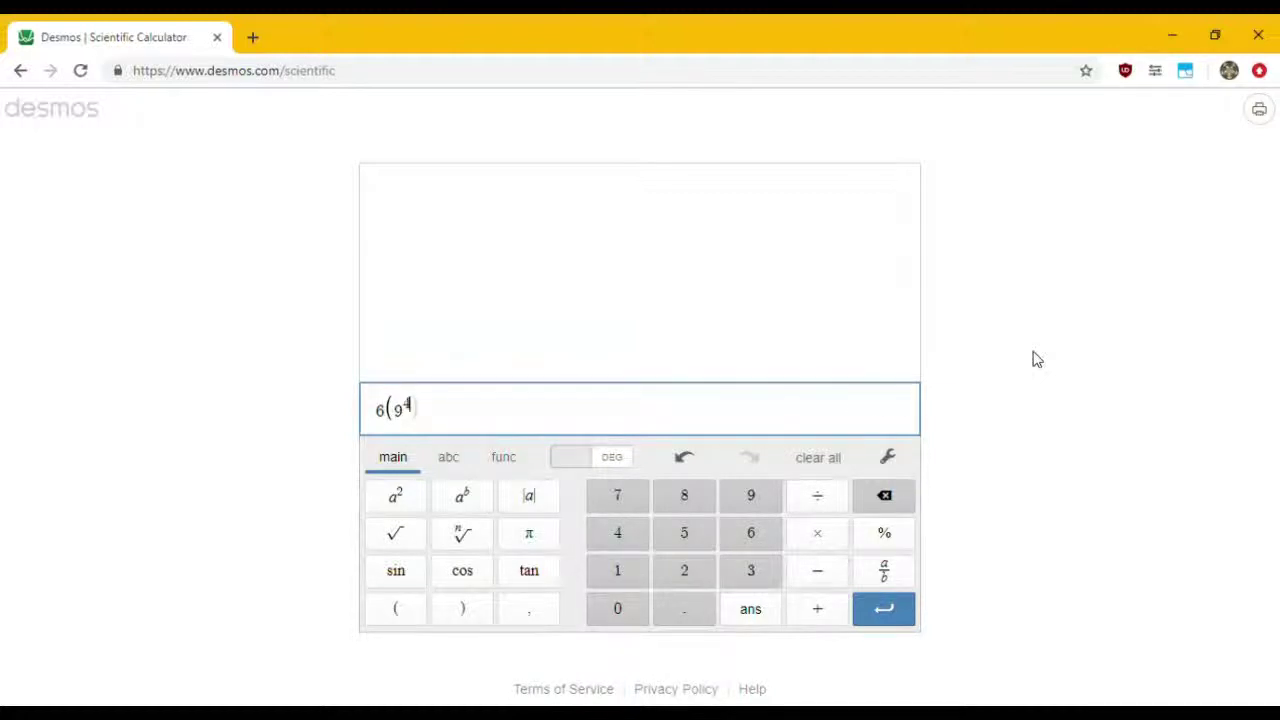
pyautogui.write(')-3(9^3)+7')
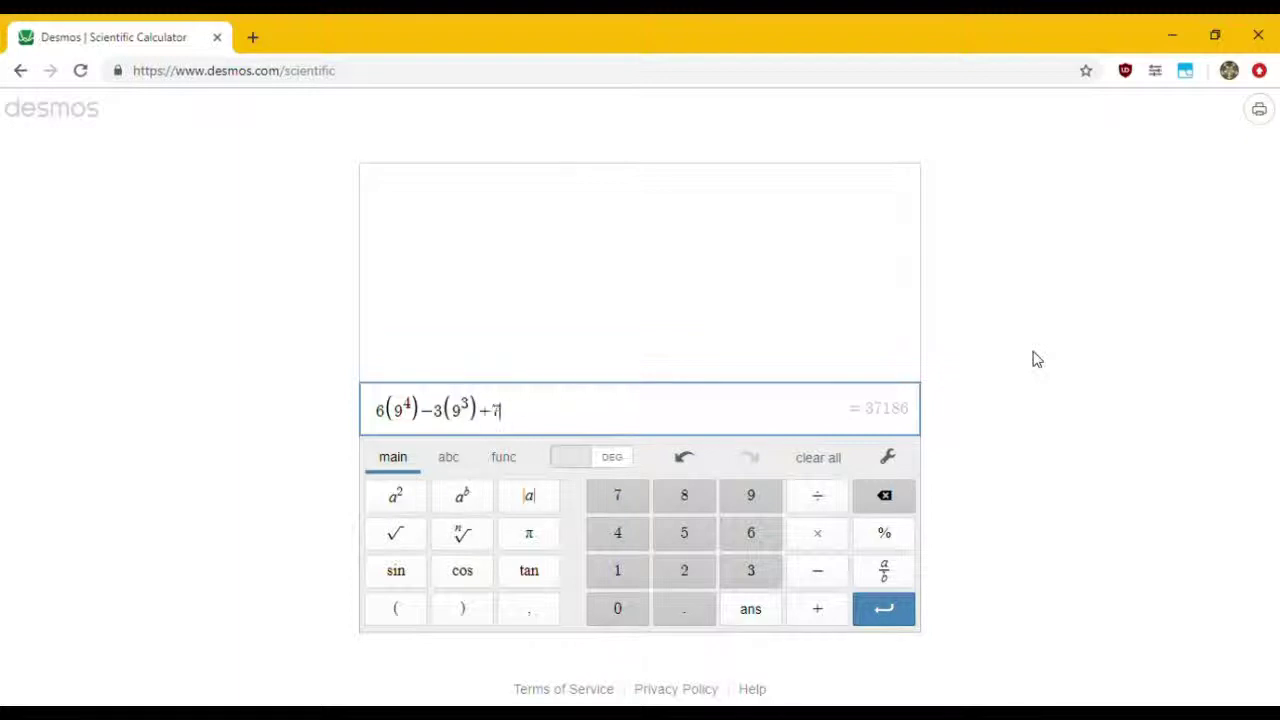
pyautogui.write('(9^3')
pyautogui.press('BackSpace')
pyautogui.write('2')
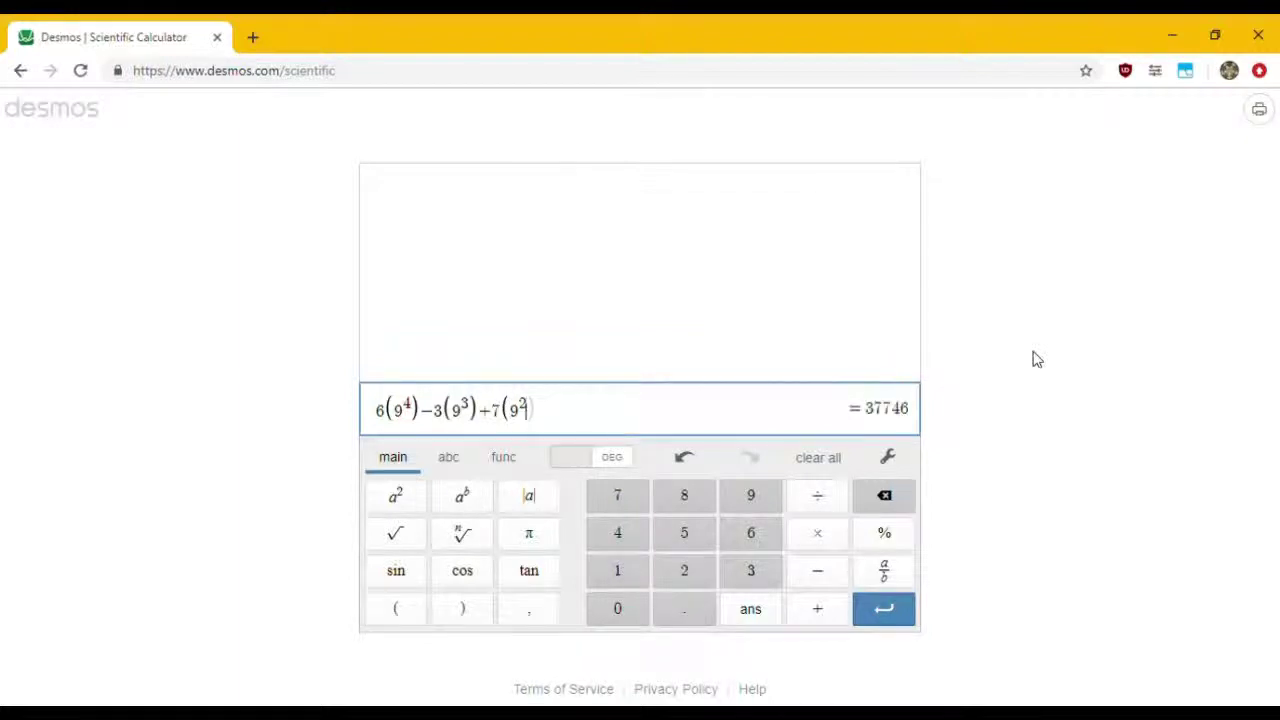
pyautogui.write(')-4(9')
pyautogui.moveTo(915, 420); pyautogui.dragTo(901, 420)
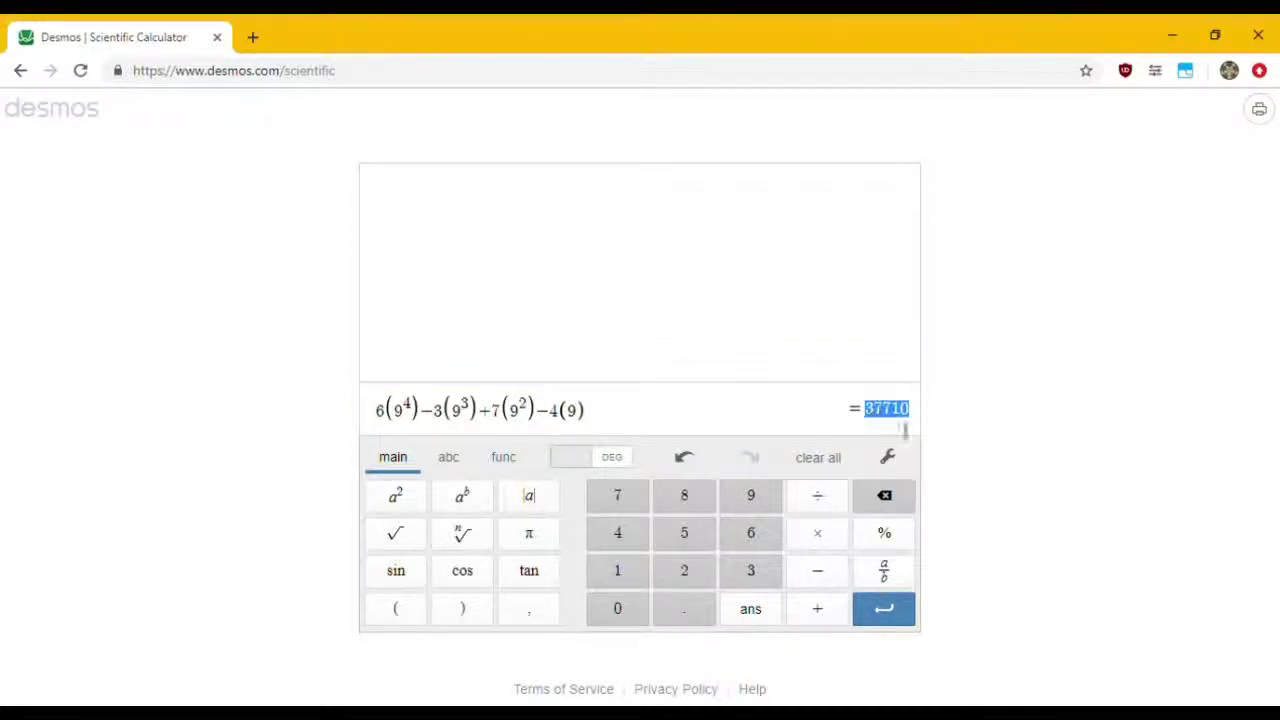
pyautogui.click(957, 430)
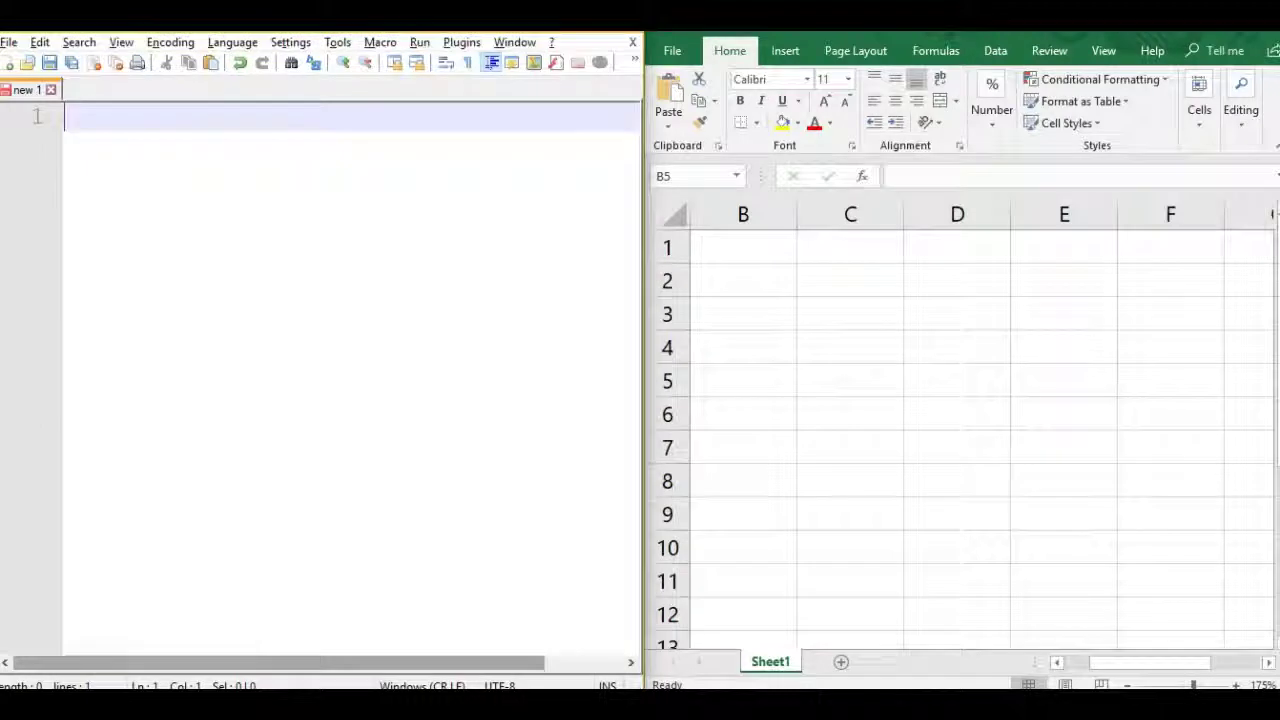
# Step: Write the note "I'll use x^4 for this example. I'll be starting from x = 3." in Notepad++, breaking the line after "be"
pyautogui.write("I'll us")
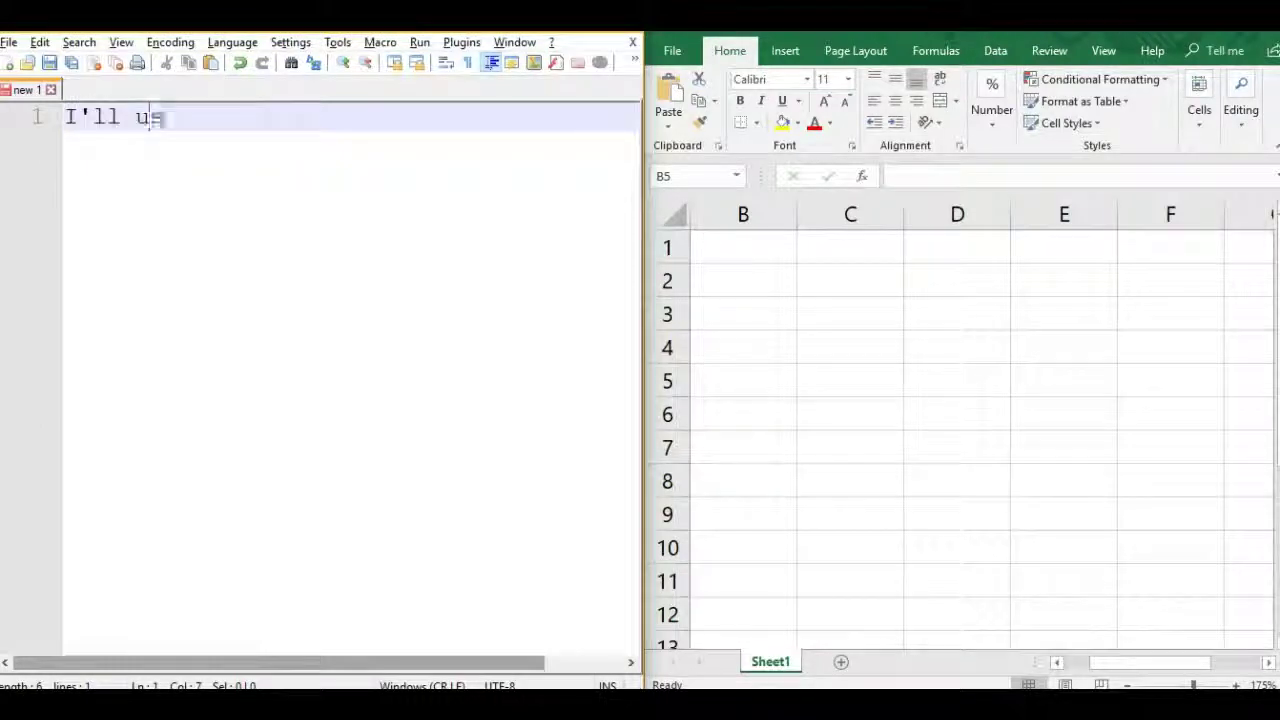
pyautogui.write('e x^4 for this example.')
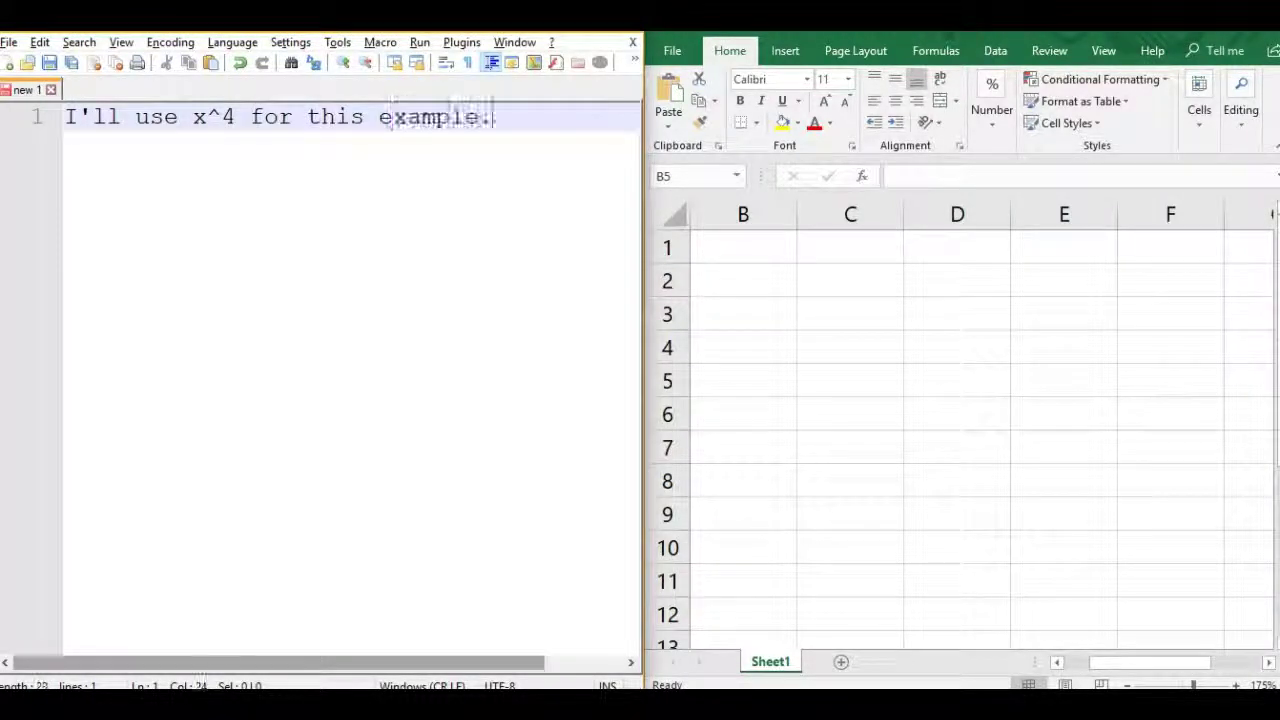
pyautogui.write(" I'll be")
pyautogui.press('Return')
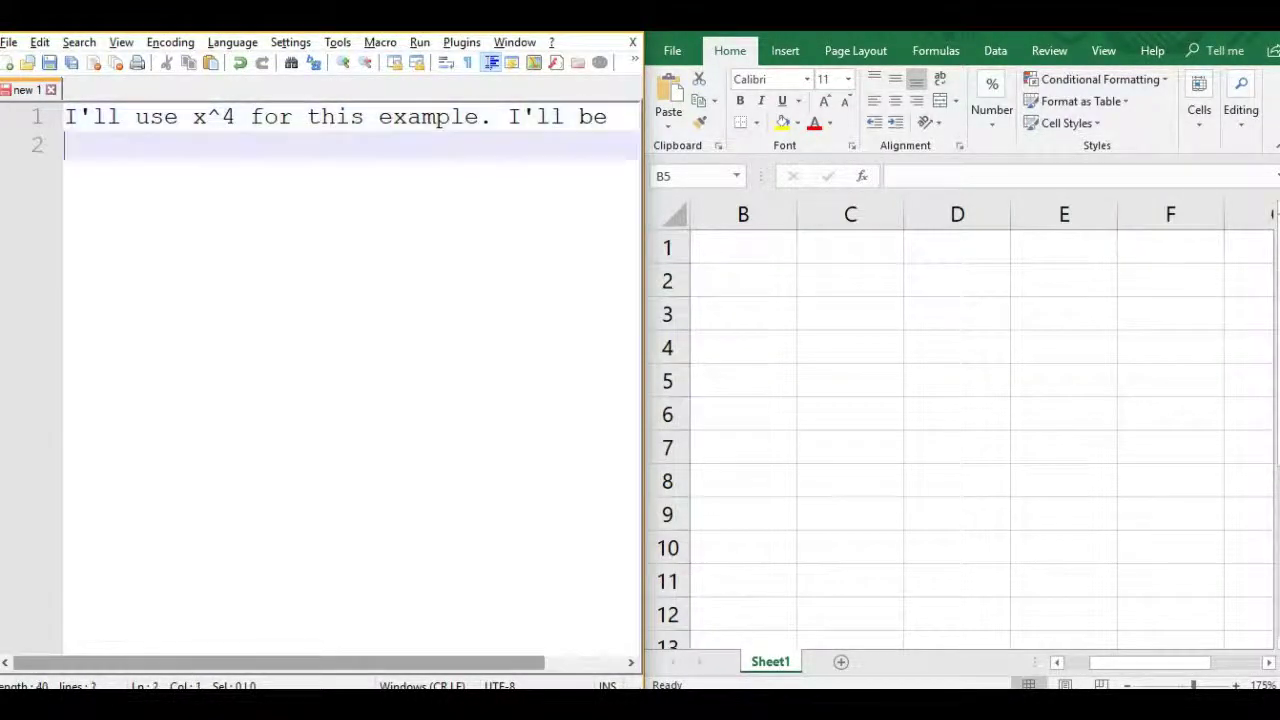
pyautogui.write('starting from x = 3.')
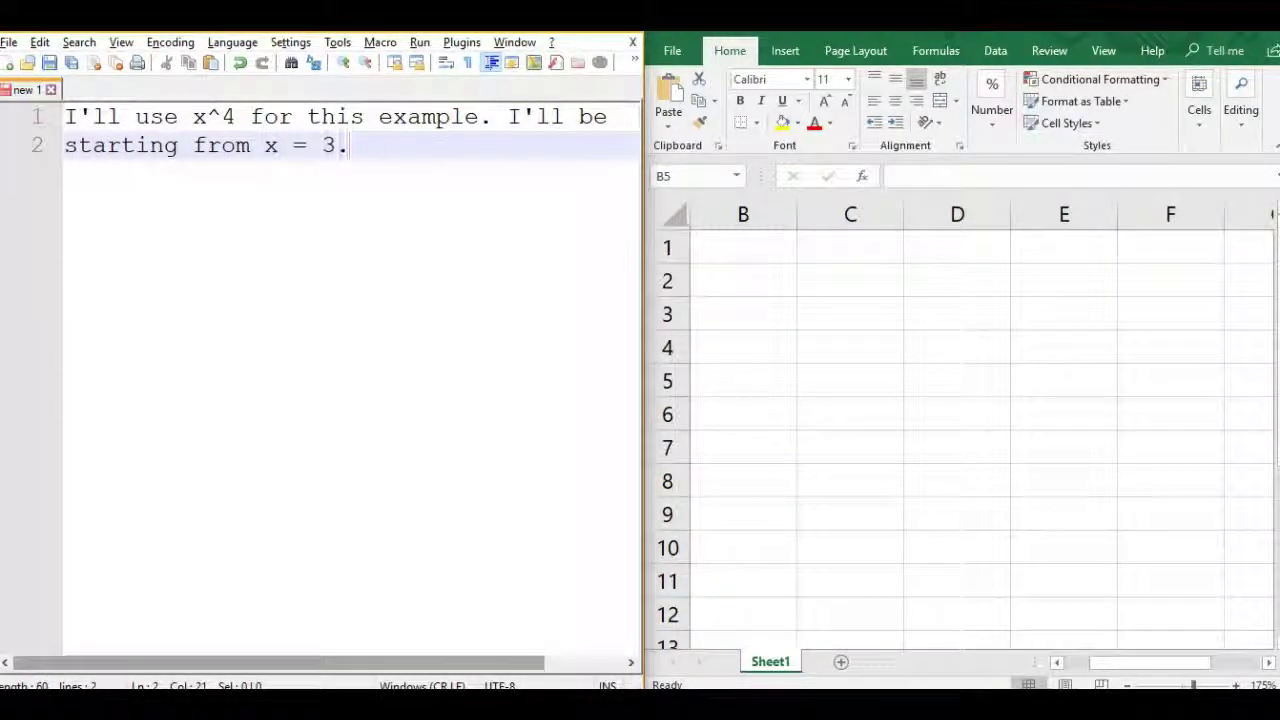
# Step: Replace the note with "First, we need to find the values of our polynomial, starting from our starting x." over three lines
pyautogui.hotkey('ctrl', 'a')
pyautogui.write('First, we ne')
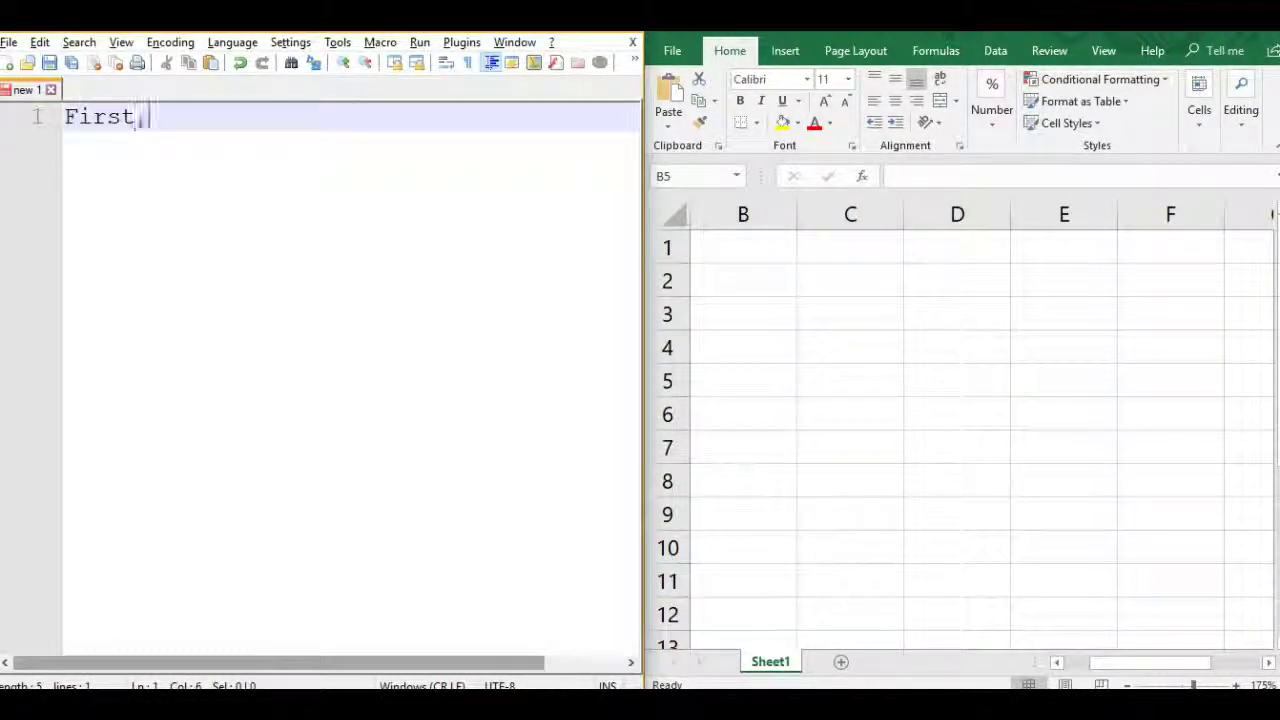
pyautogui.write('ed to find ')
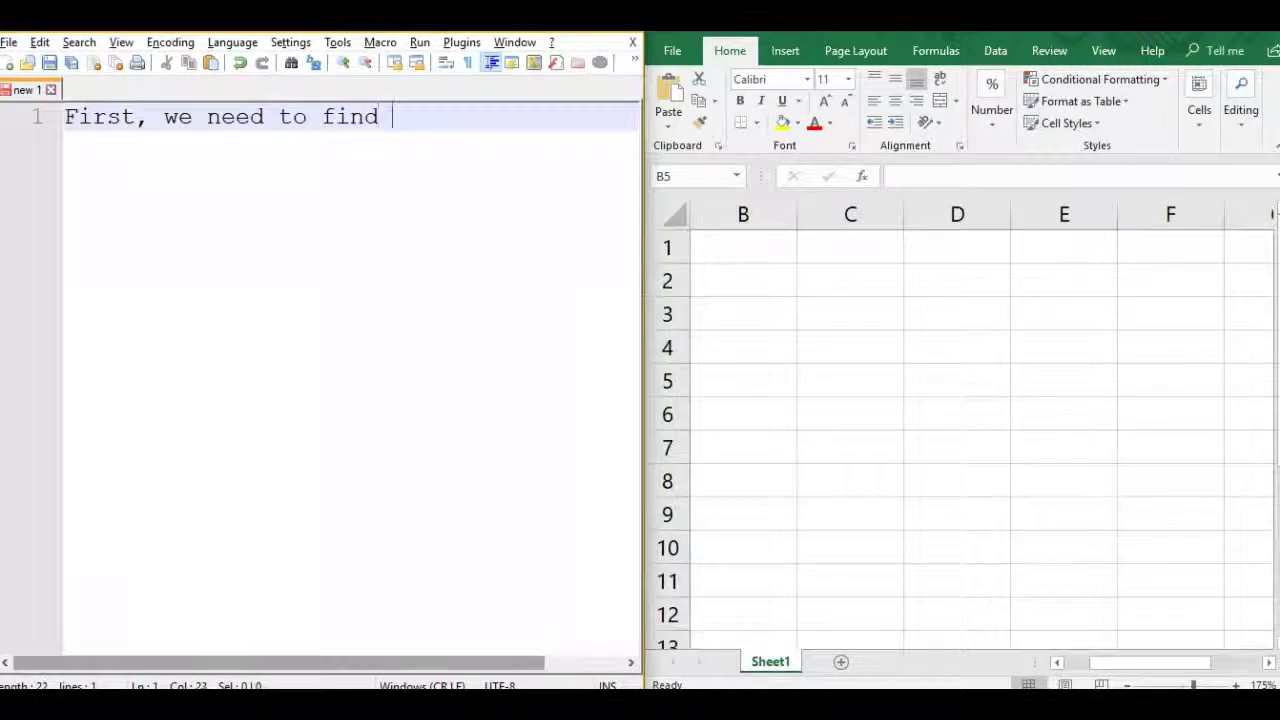
pyautogui.write('the values of')
pyautogui.press('Return')
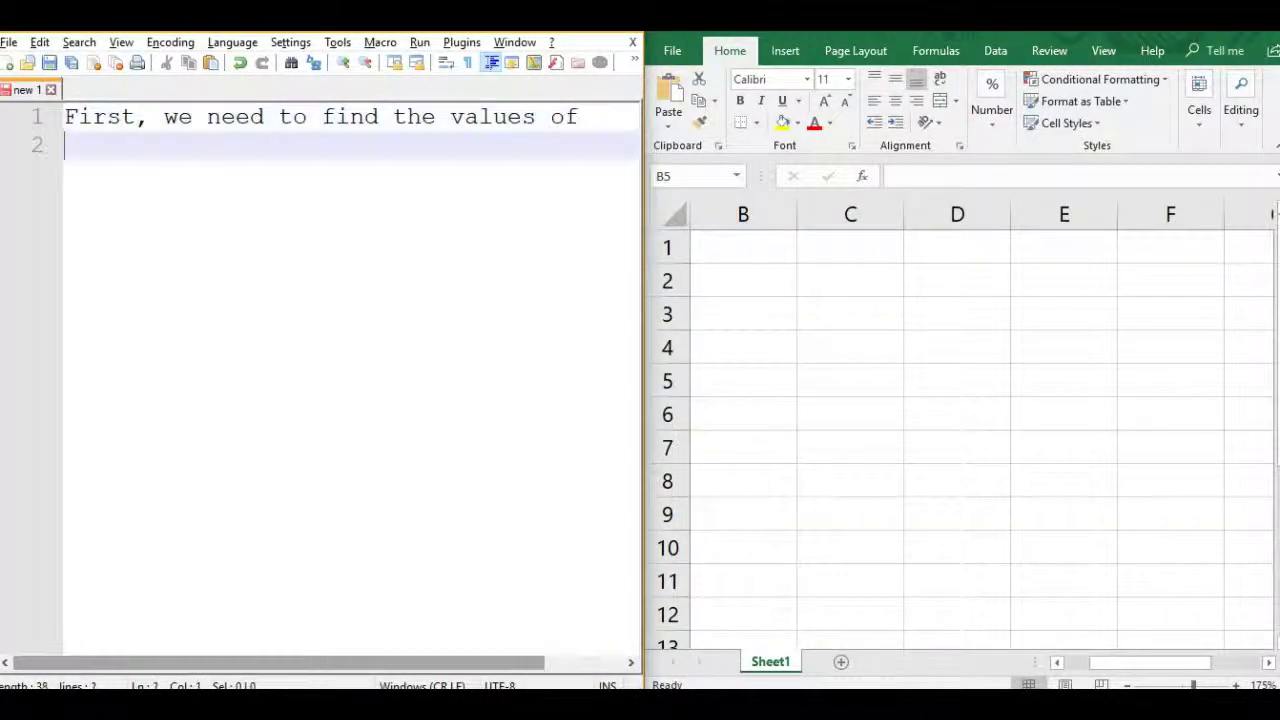
pyautogui.write('our polynomial, st')
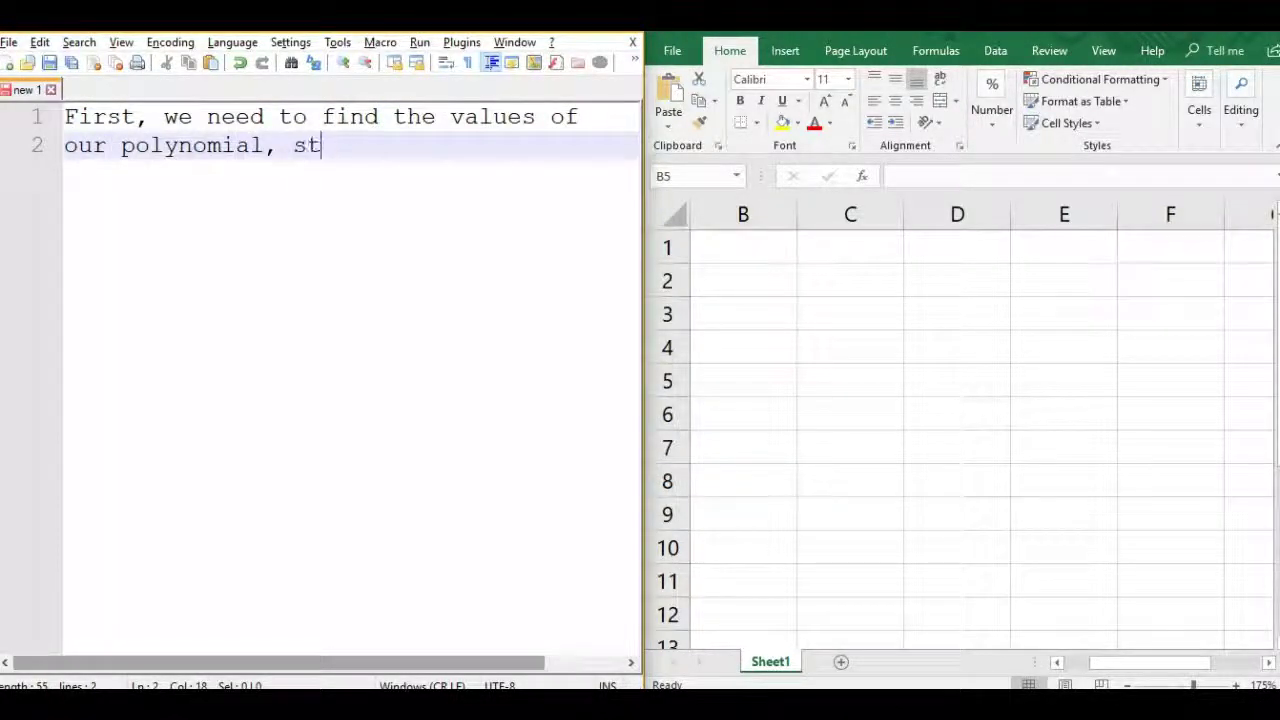
pyautogui.write('arting from our')
pyautogui.press('Return')
pyautogui.write('s')
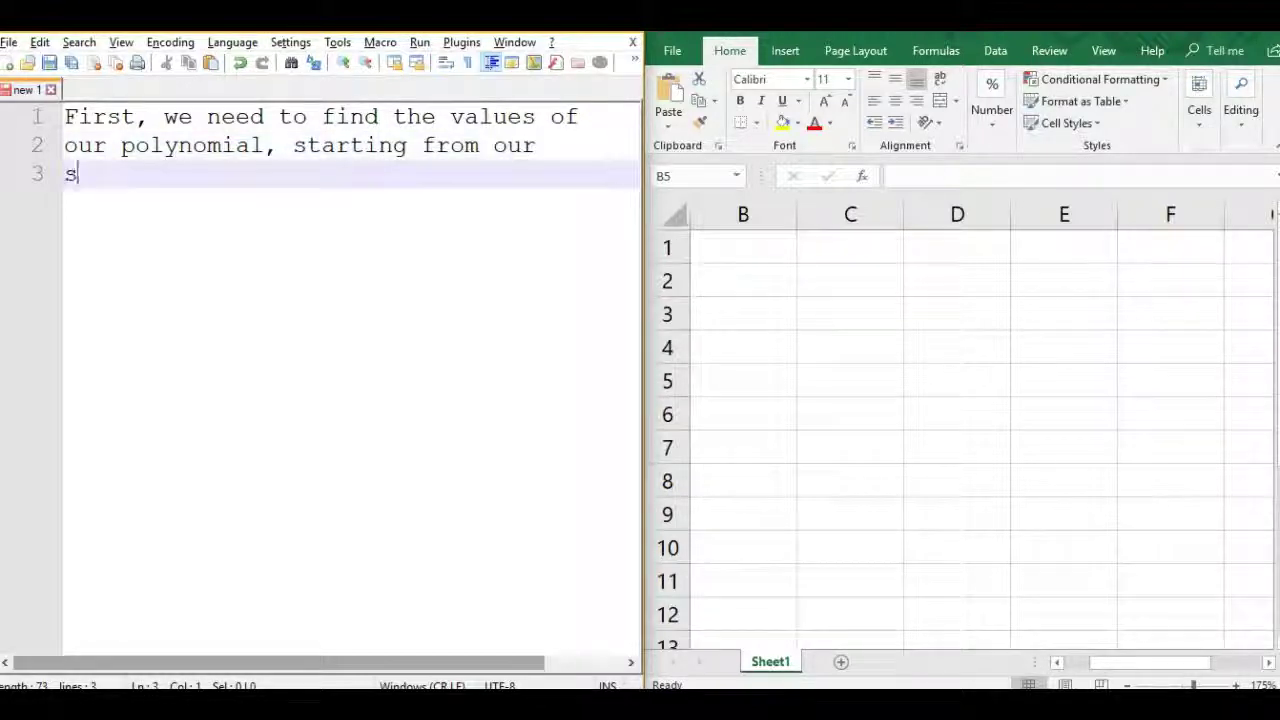
pyautogui.write('tarting x.')
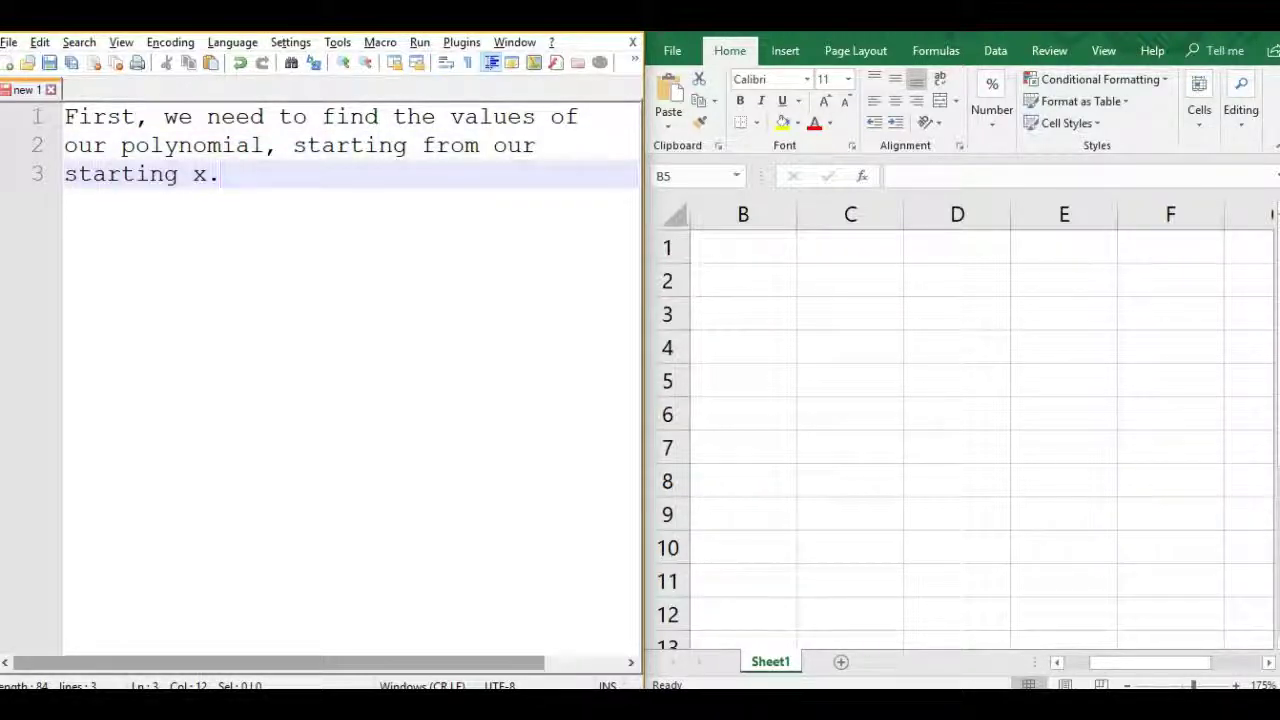
# Step: Add a separate paragraph reading "Since our polynomial is 4th order, we need 5 values."
pyautogui.press('Return')
pyautogui.press('Return')
pyautogui.write('Since our pol')
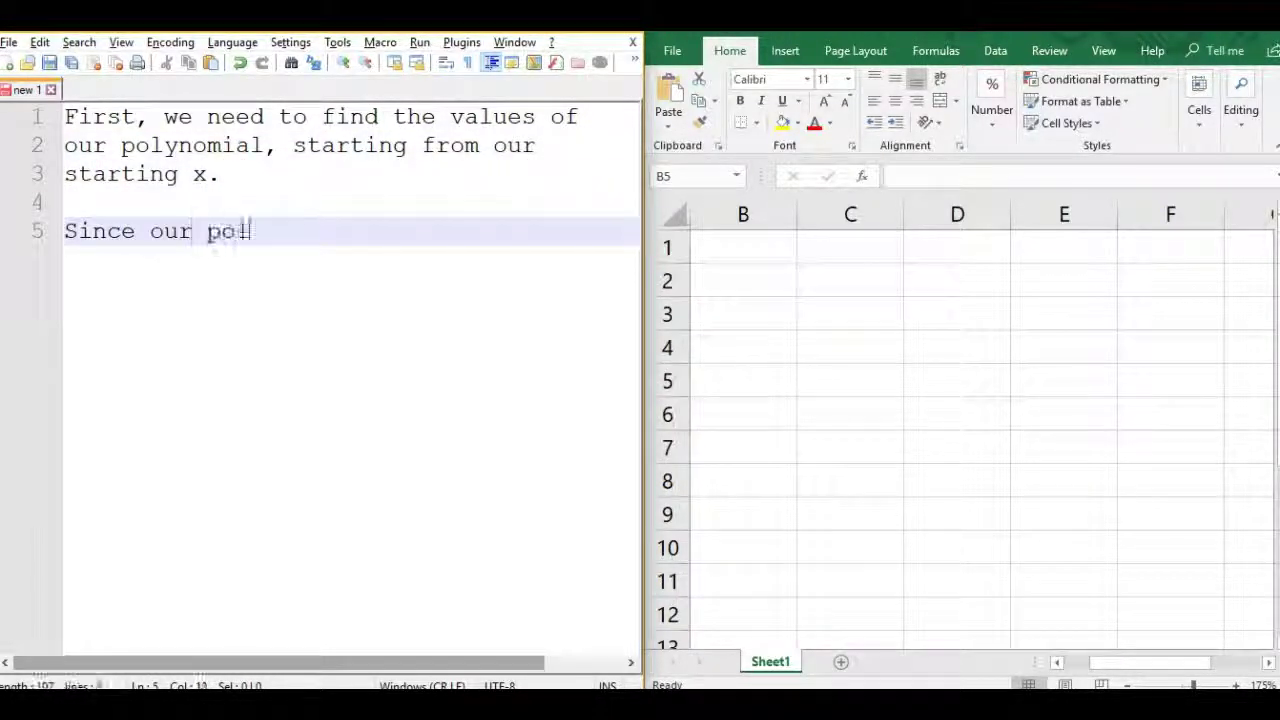
pyautogui.write('ynomial is 4th ord')
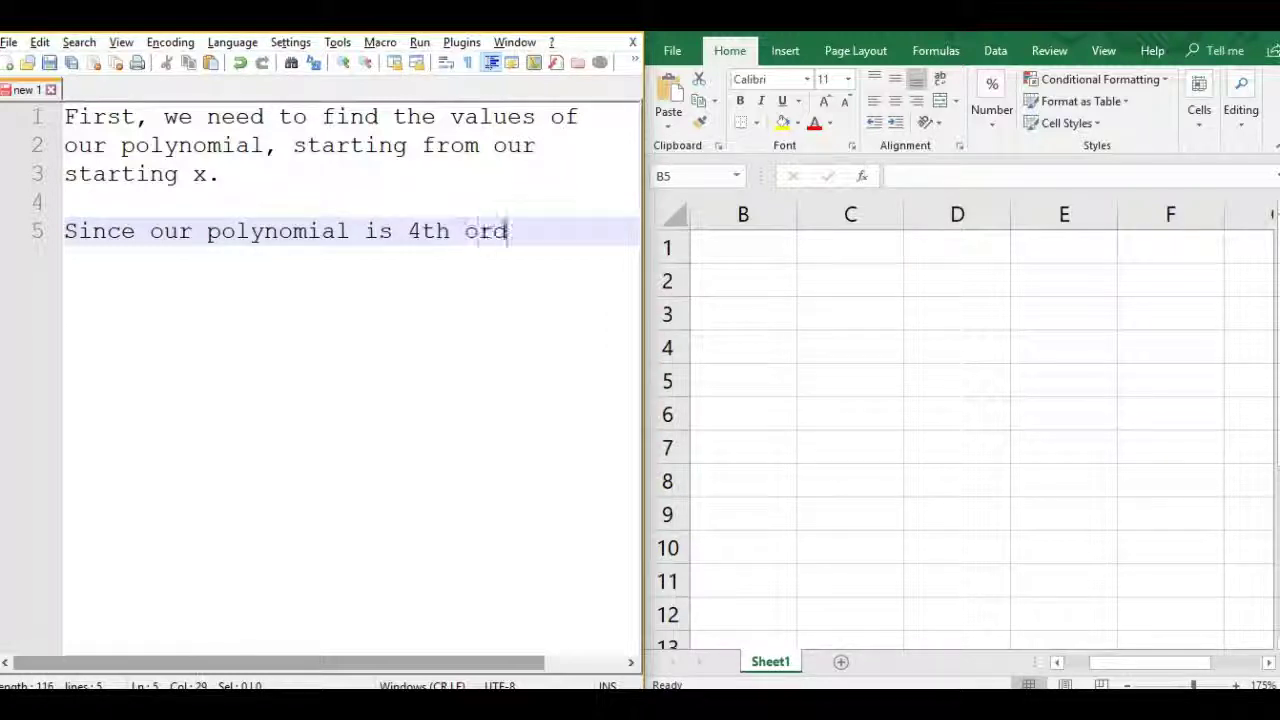
pyautogui.write('er, we need 5 values.')
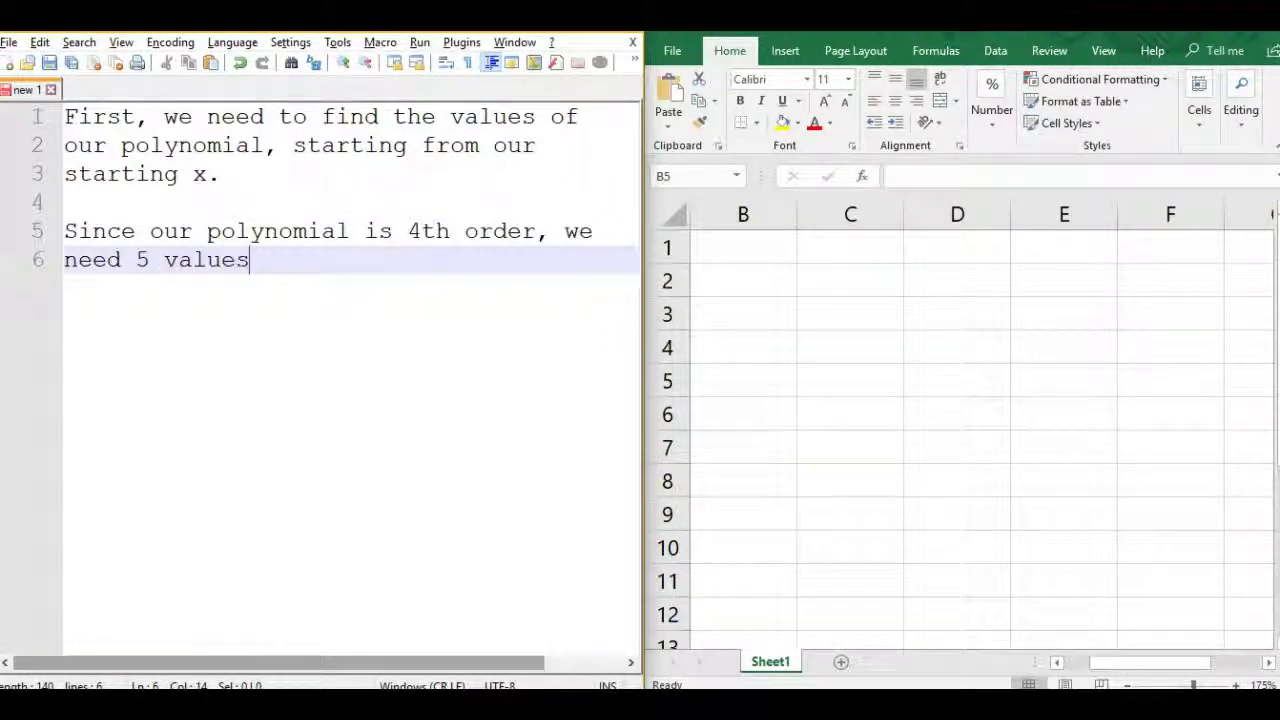
# Step: Add another paragraph, after a blank line, reading "If it were 3rd order, we'd need 4, etc."
pyautogui.press('Return')
pyautogui.press('Return')
pyautogui.write('If it we')
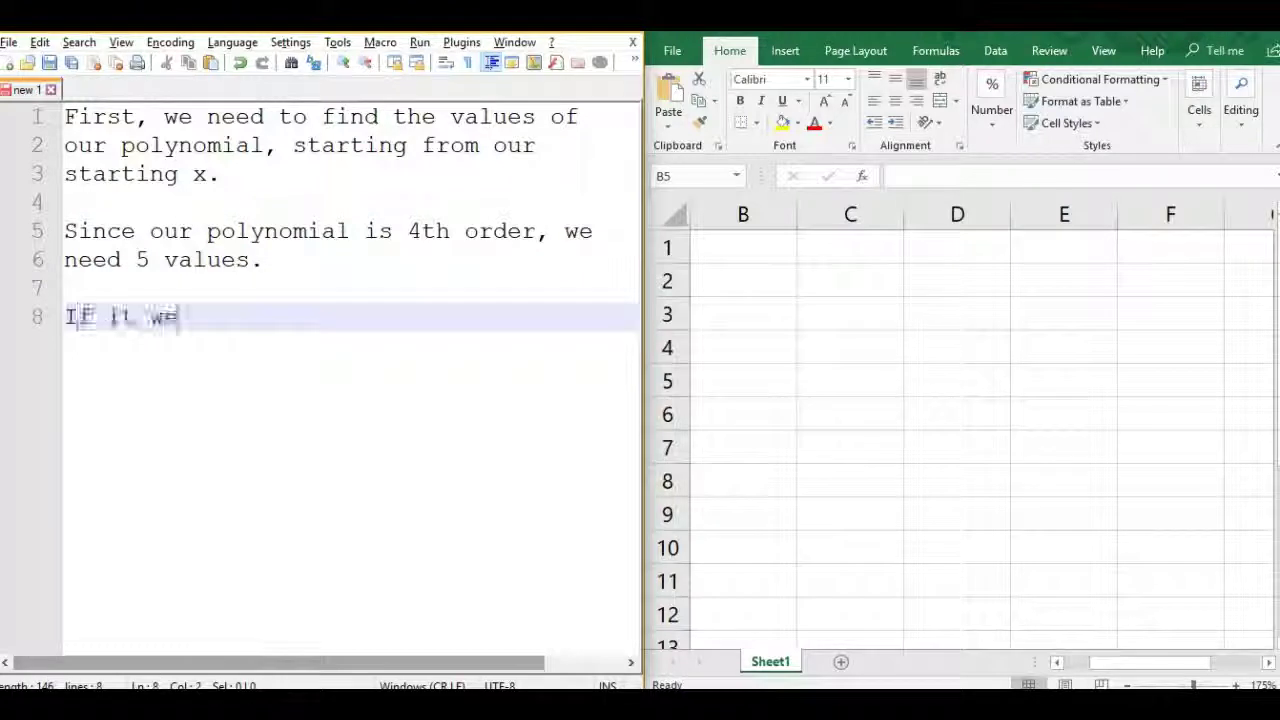
pyautogui.write("re 3rd order, we'd need")
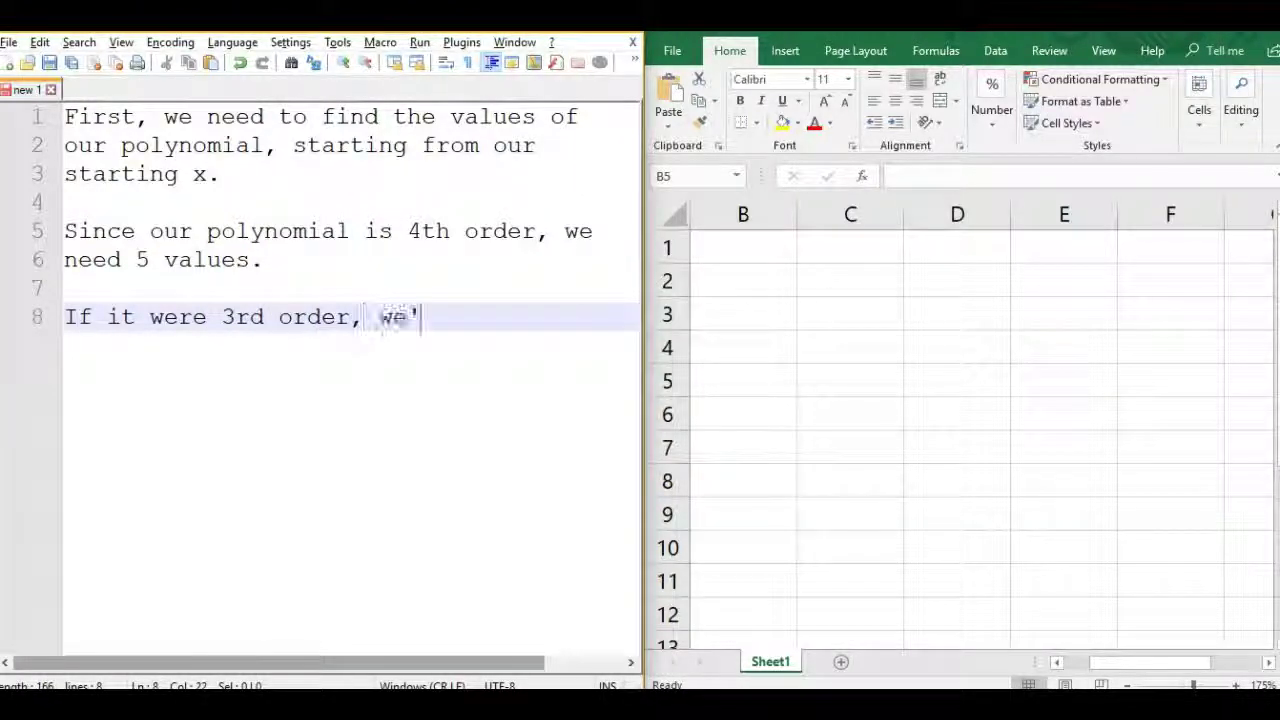
pyautogui.write(' 4, etc.')
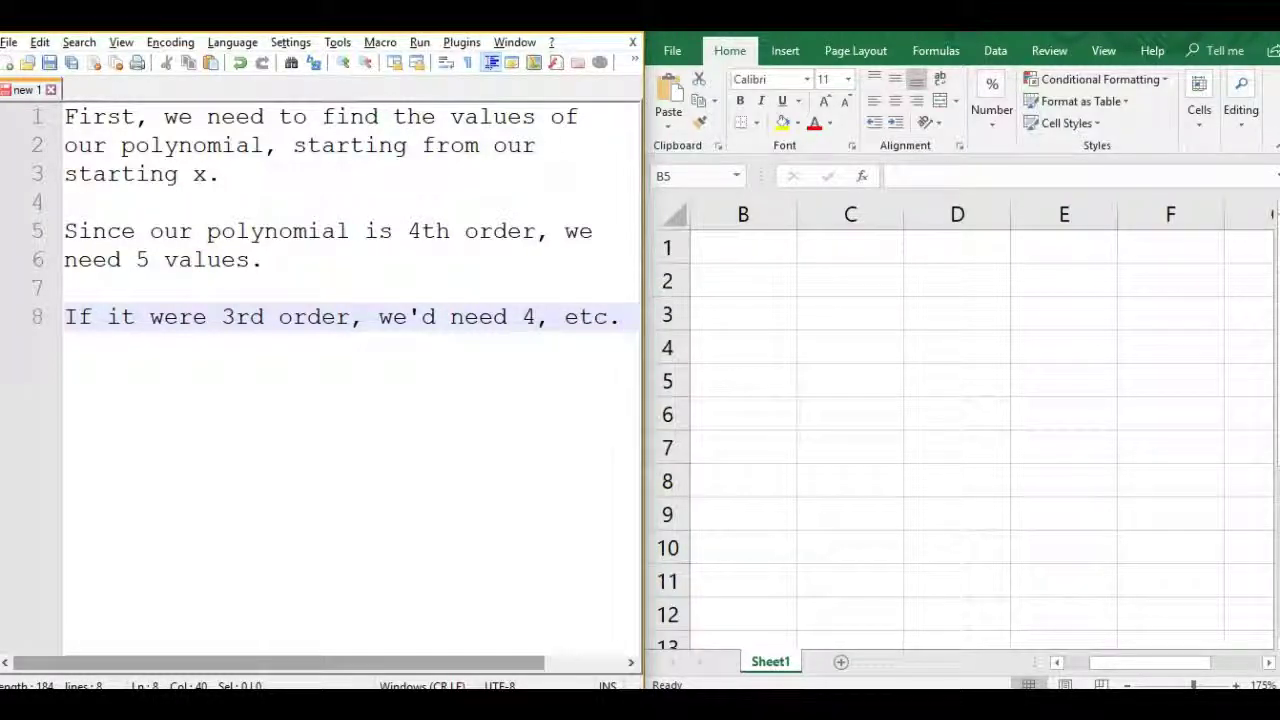
# Step: Clear the note and, in the Excel sheet, enter 81, 256, 625, 1296 and 2401 down cells B5 to B9
pyautogui.hotkey('ctrl', 'a')
pyautogui.press('Delete')
pyautogui.hotkey('alt', 'Tab')
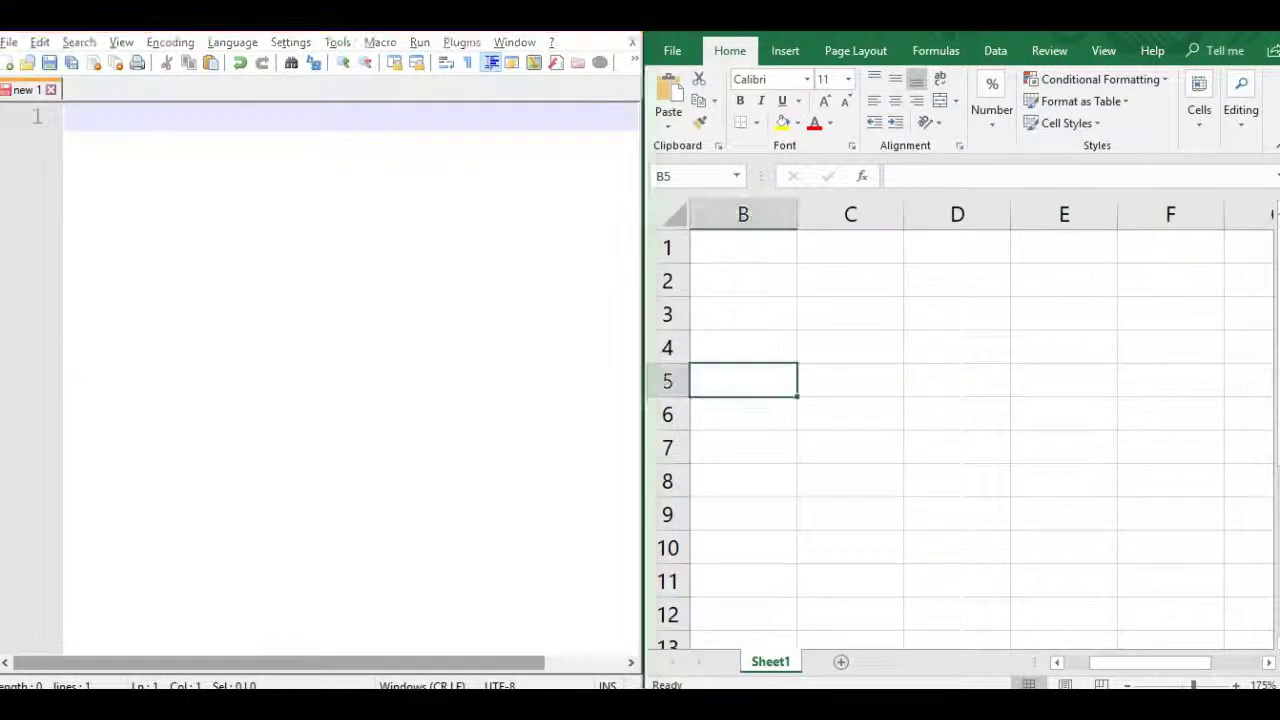
pyautogui.write('81')
pyautogui.press('Return')
pyautogui.write('256')
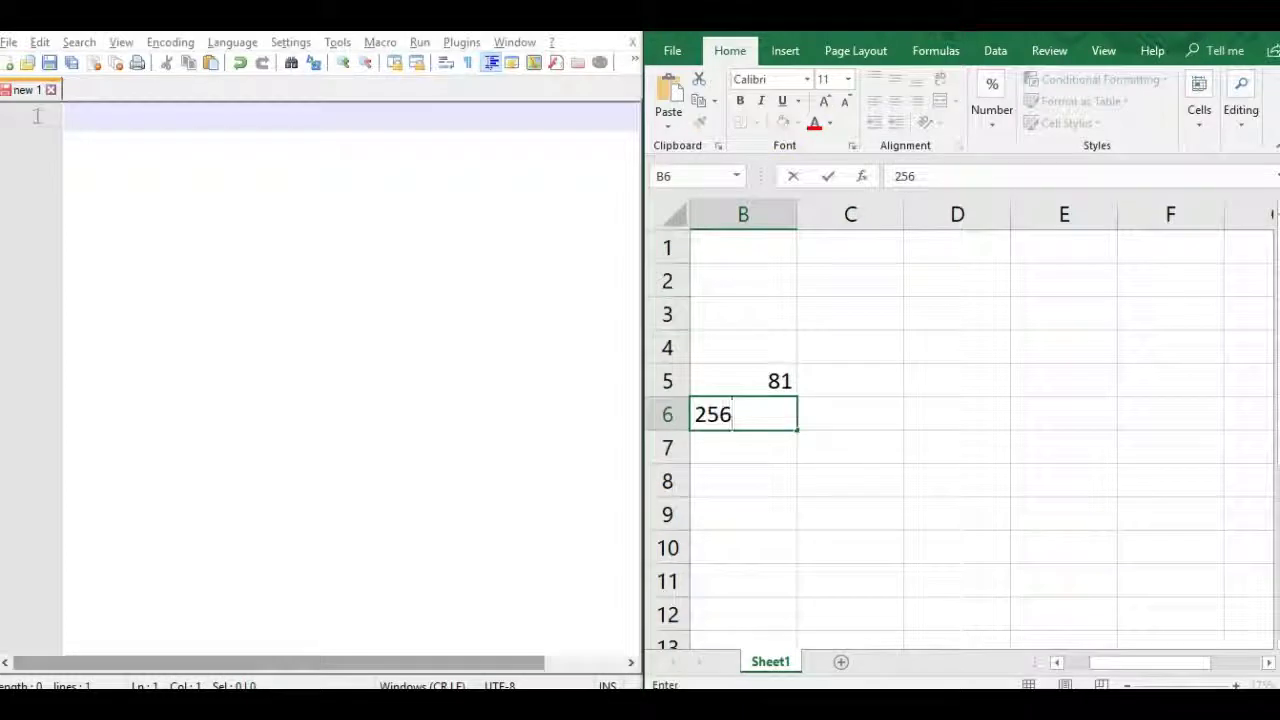
pyautogui.press('Return')
pyautogui.write('625')
pyautogui.press('Return')
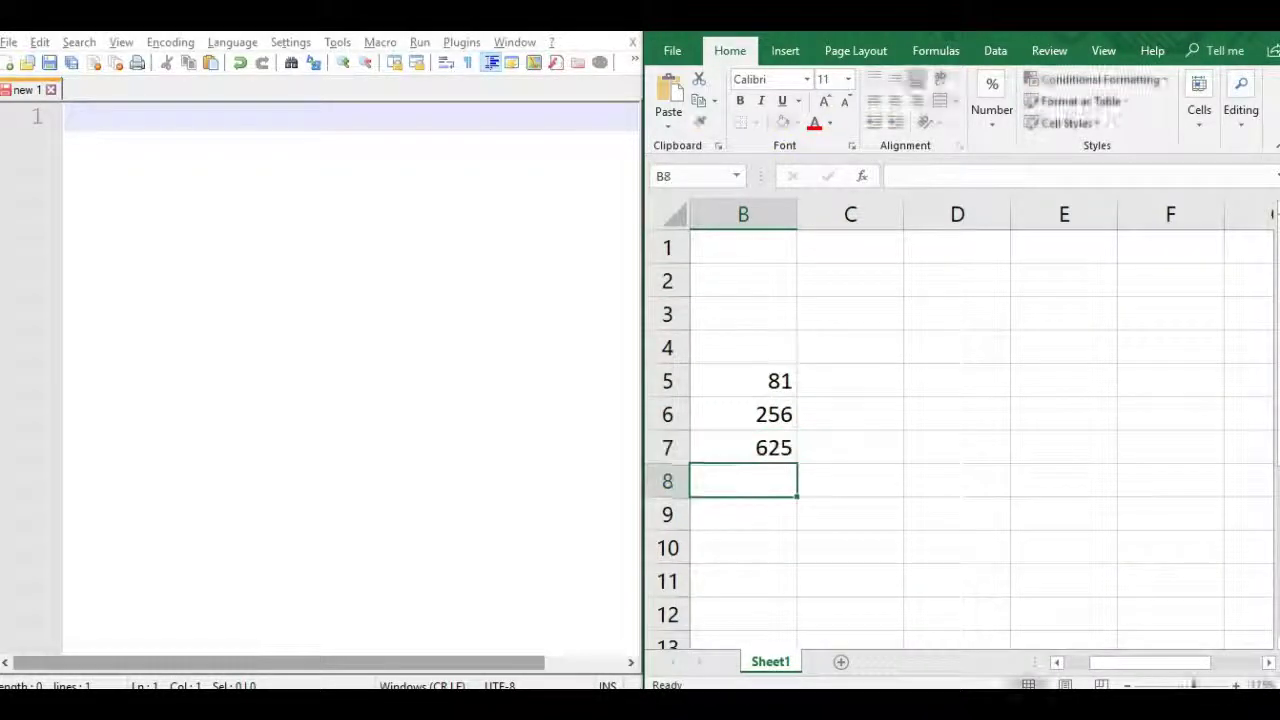
pyautogui.write('1296')
pyautogui.press('Return')
pyautogui.write('2401')
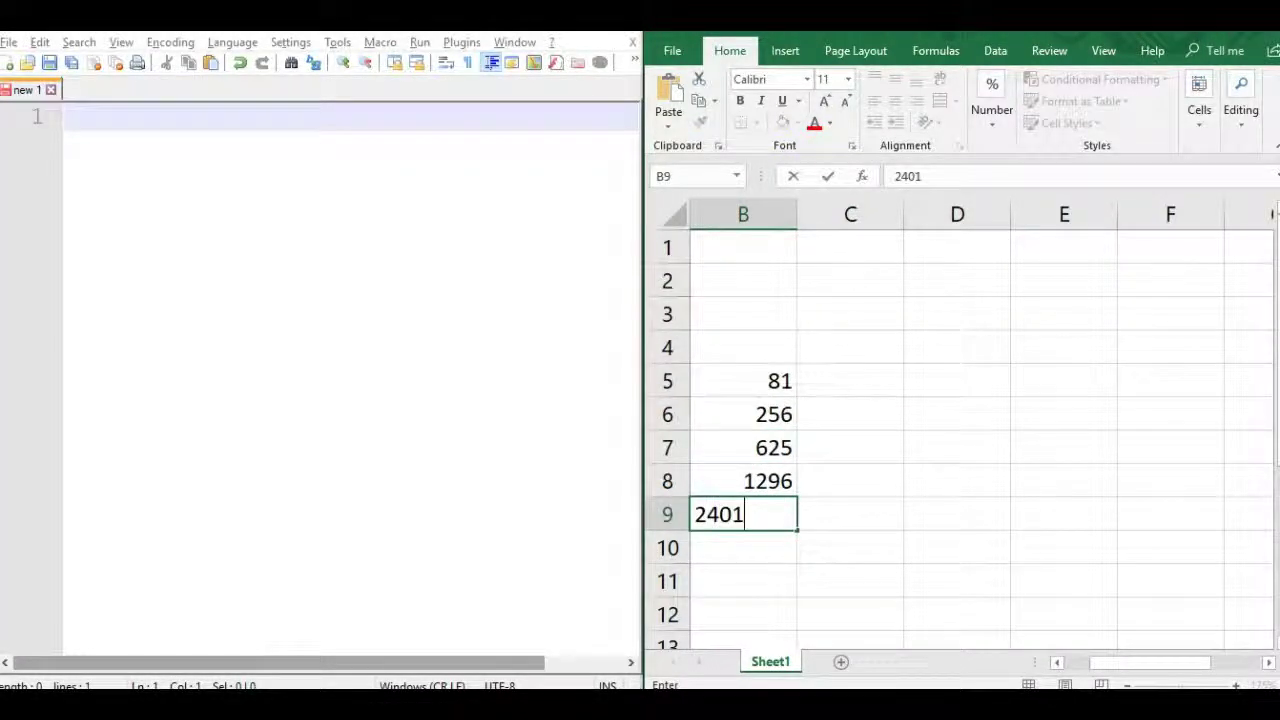
pyautogui.click(850, 380)
# Step: In the empty Notepad++ note, write "Now we need to find the differences between successive vertical pairs of numbers." over three lines
pyautogui.click(36, 116)
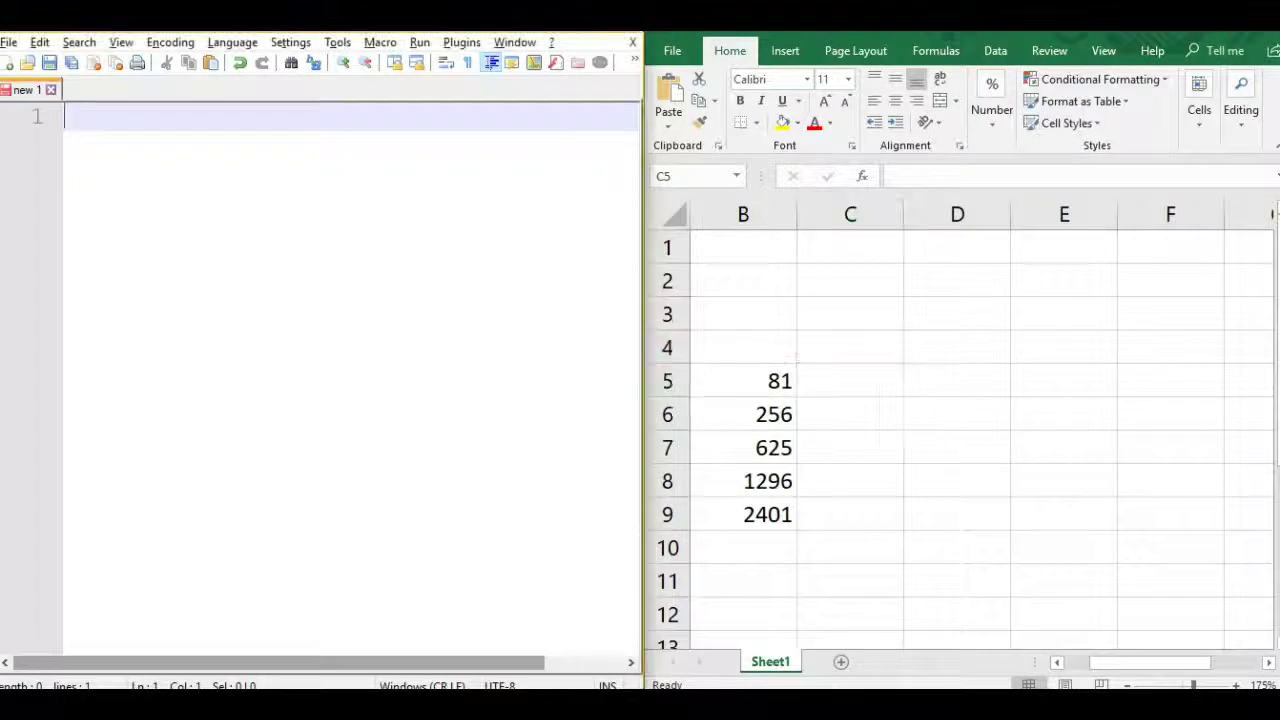
pyautogui.write('Now we need to find the')
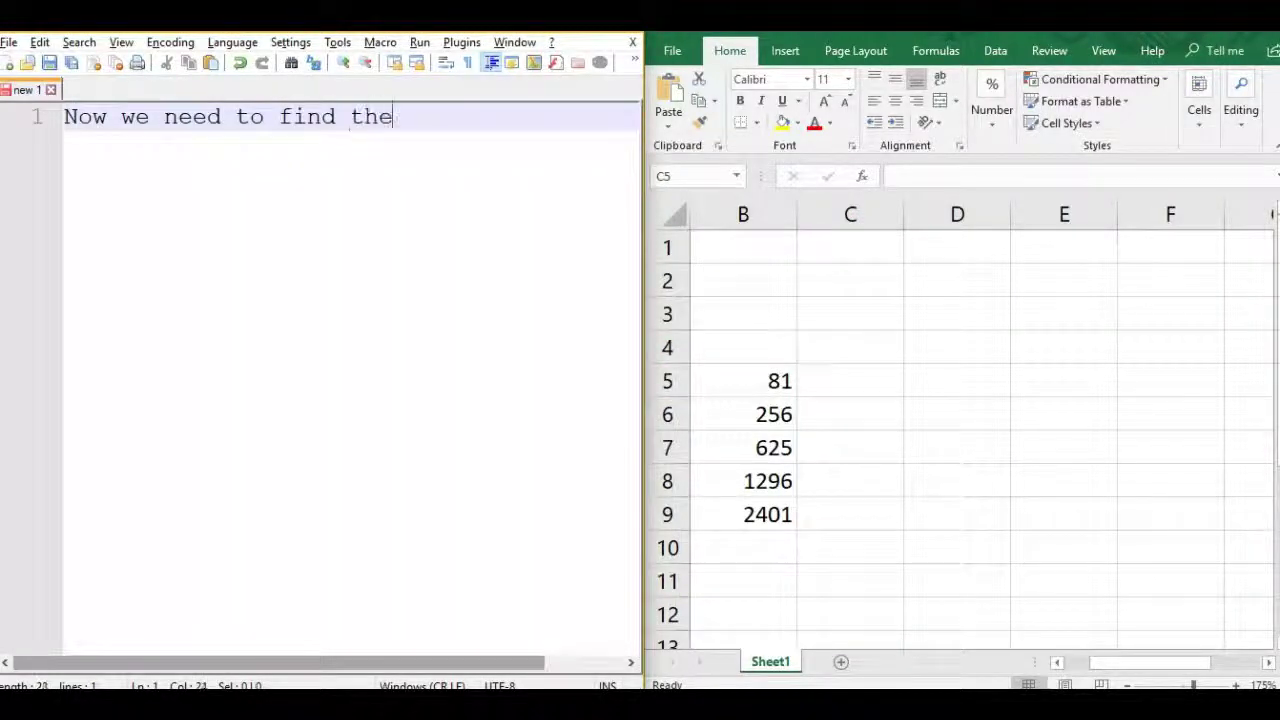
pyautogui.write(' differences')
pyautogui.press('Return')
pyautogui.write('betwee')
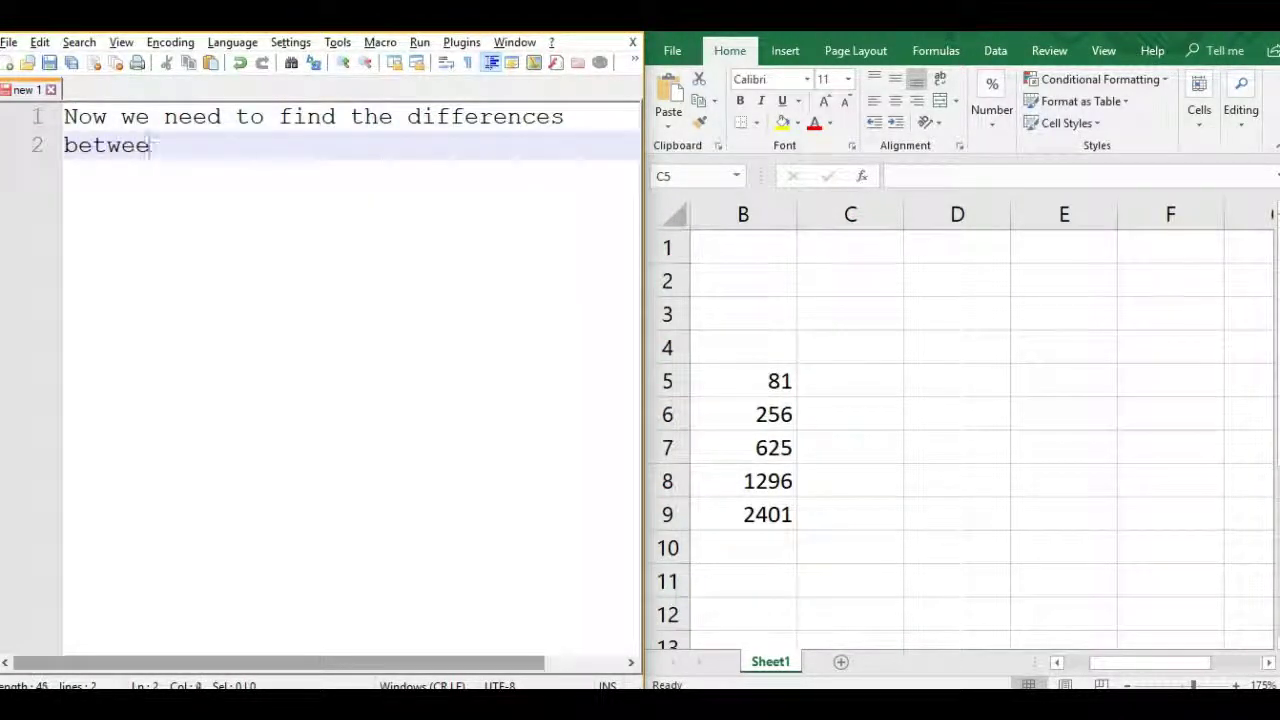
pyautogui.write('n successive vertica')
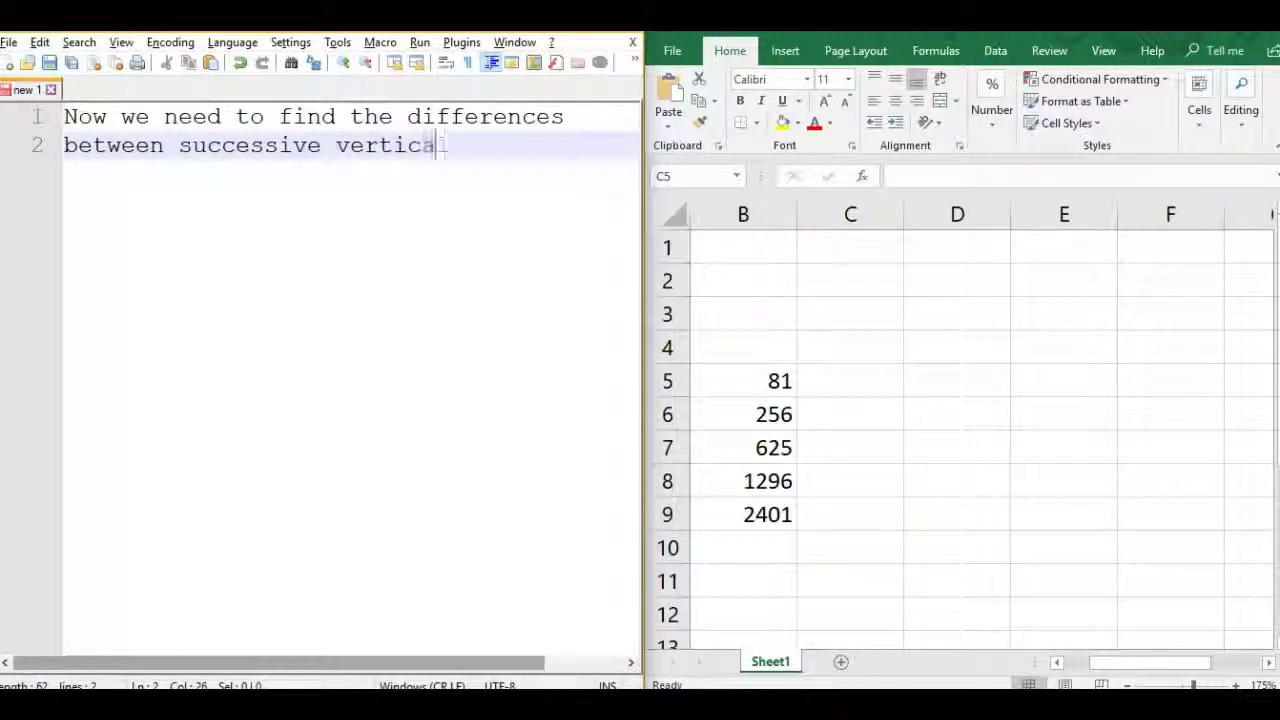
pyautogui.write('l pairs of')
pyautogui.press('Return')
pyautogui.write('numbers.')
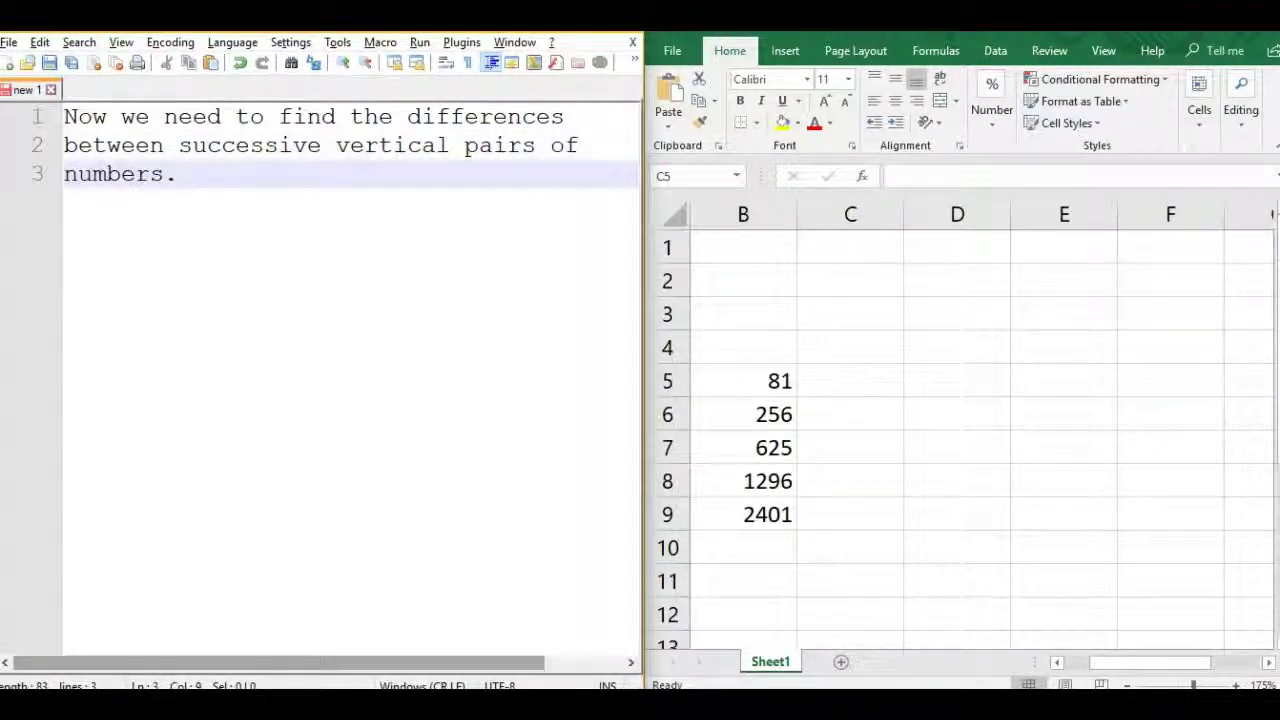
# Step: Add the example "E.g, 256-81" on a new line below the sentence about differences
pyautogui.press('Return')
pyautogui.write('E.g, ')
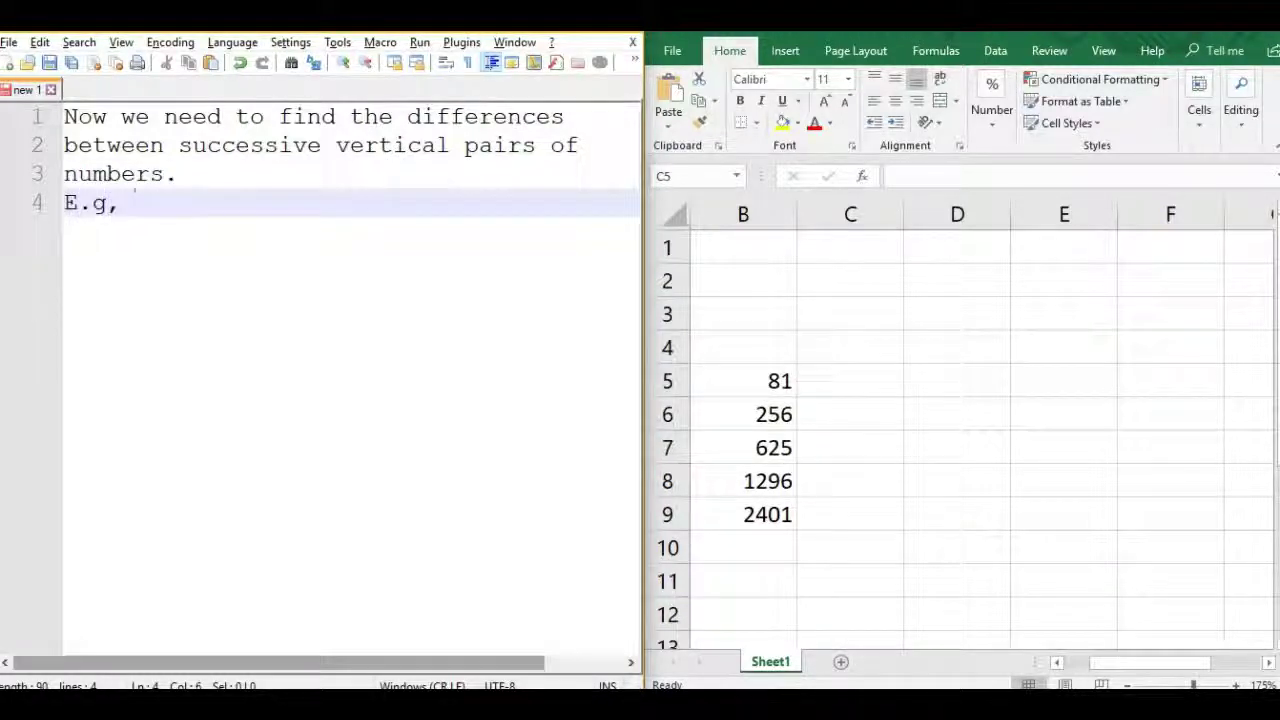
pyautogui.write('256-81')
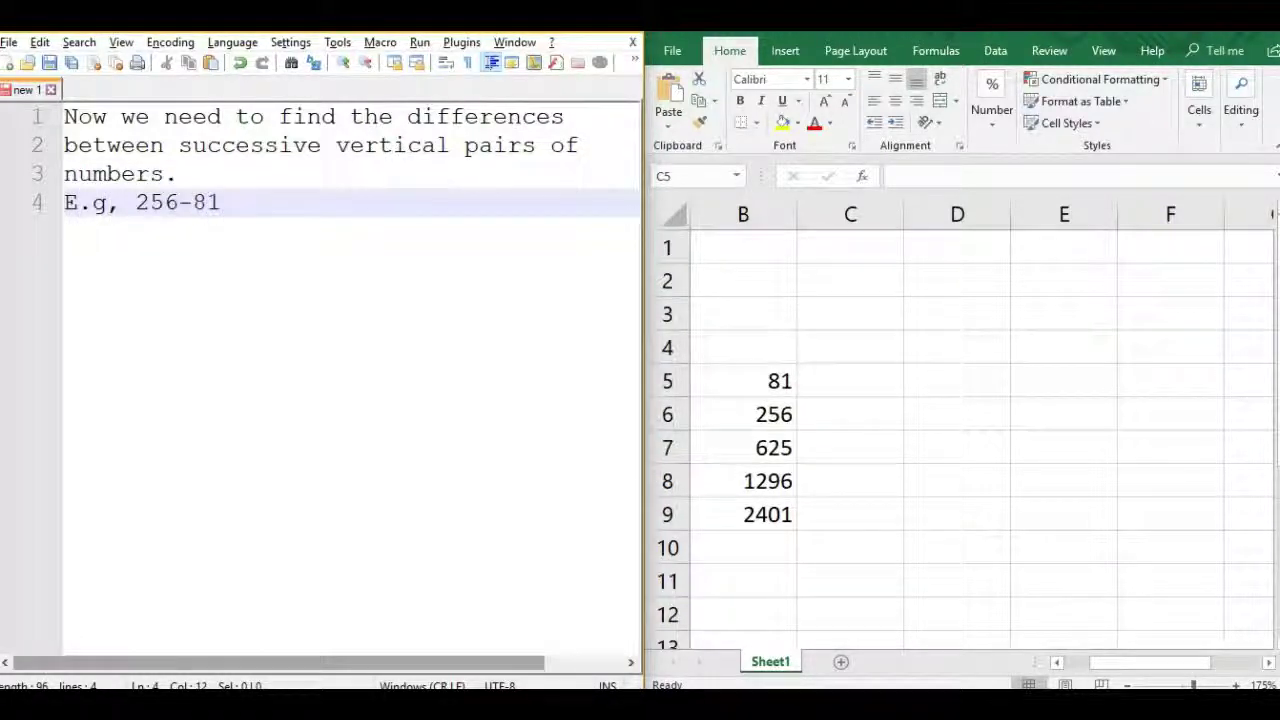
# Step: Complete the note's example with " = 175." and, in the Excel sheet, enter 175, 369, 671 and 1105 down cells C5 to C8
pyautogui.write(' = 175.')
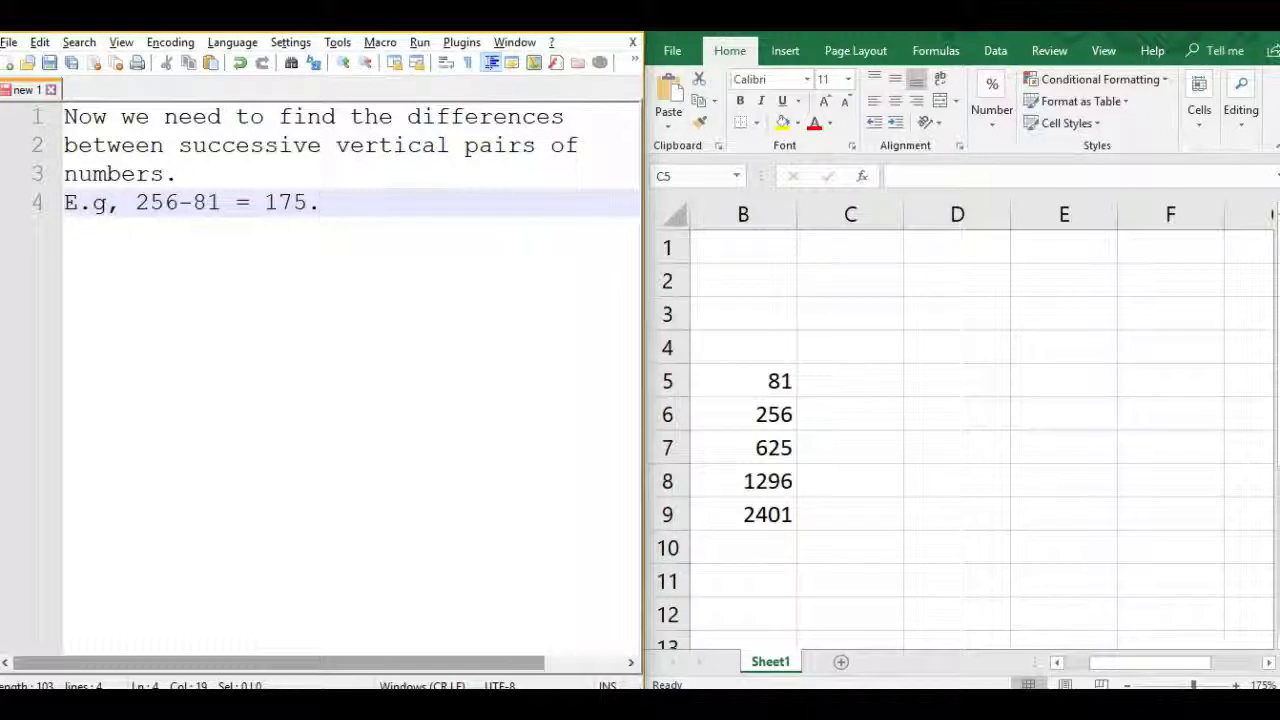
pyautogui.hotkey('alt', 'Tab')
pyautogui.write('175')
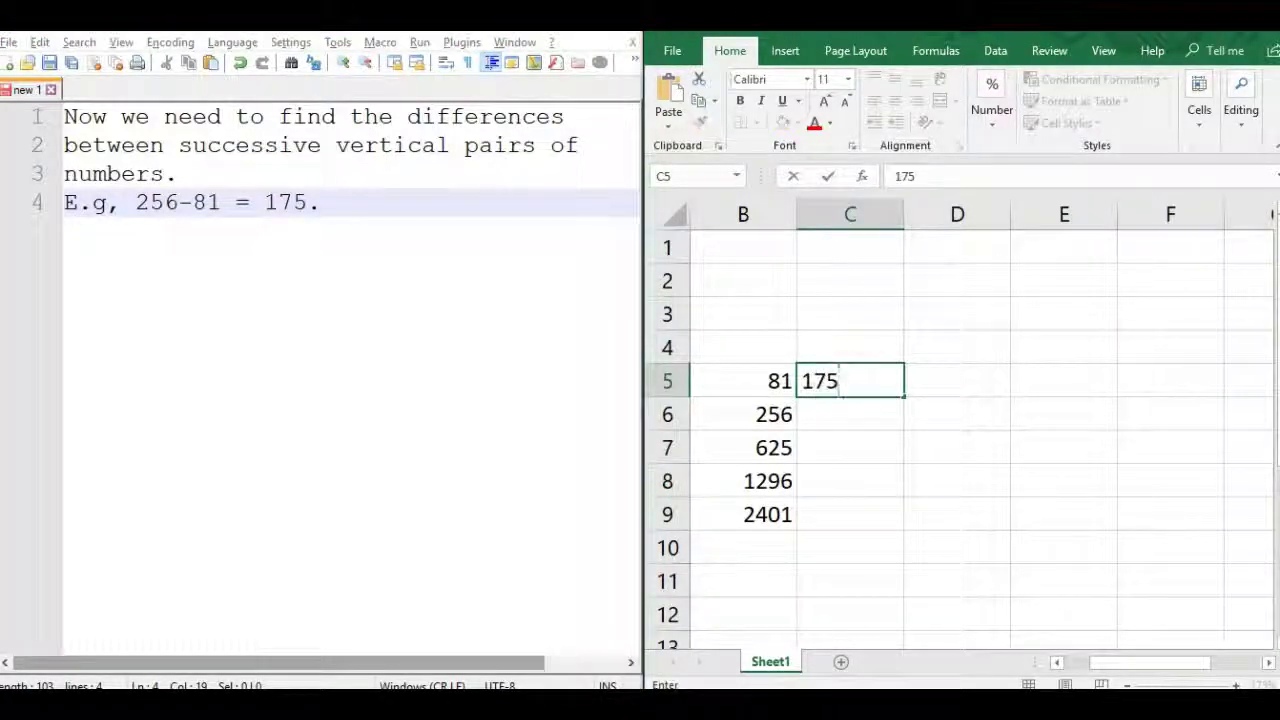
pyautogui.press('Return')
pyautogui.write('369')
pyautogui.press('Return')
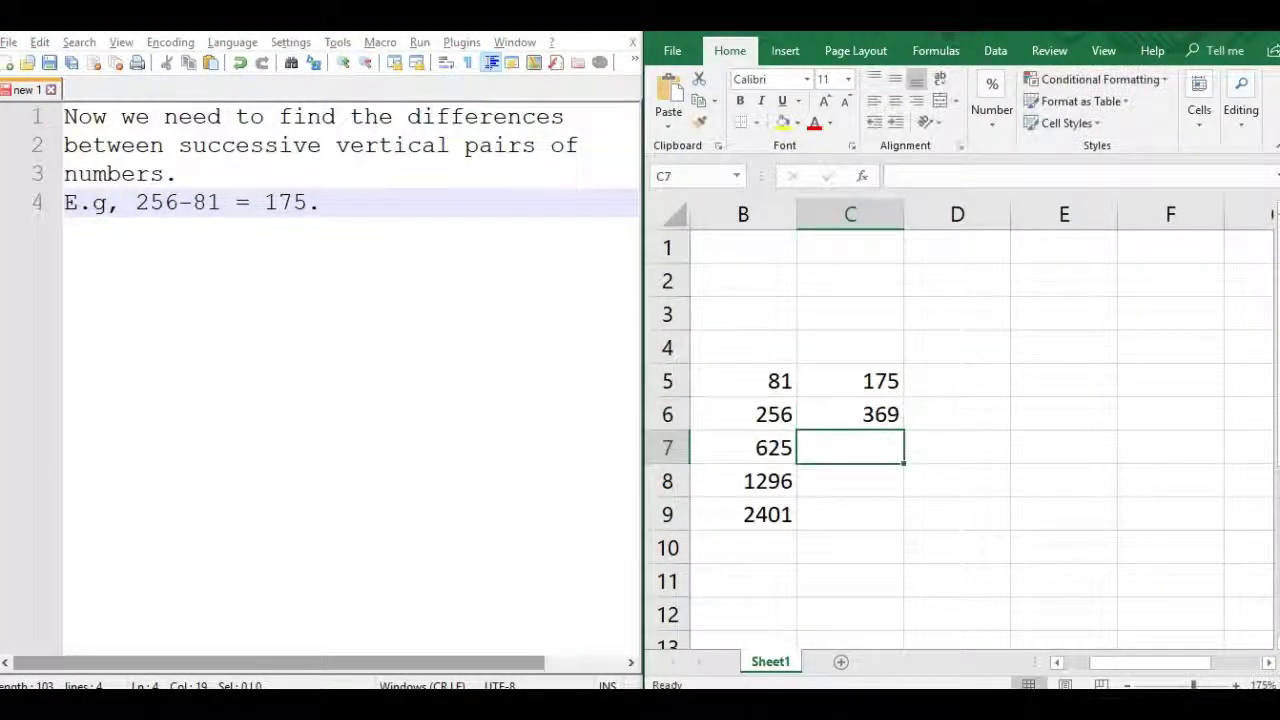
pyautogui.write('671')
pyautogui.press('Return')
pyautogui.write('1105')
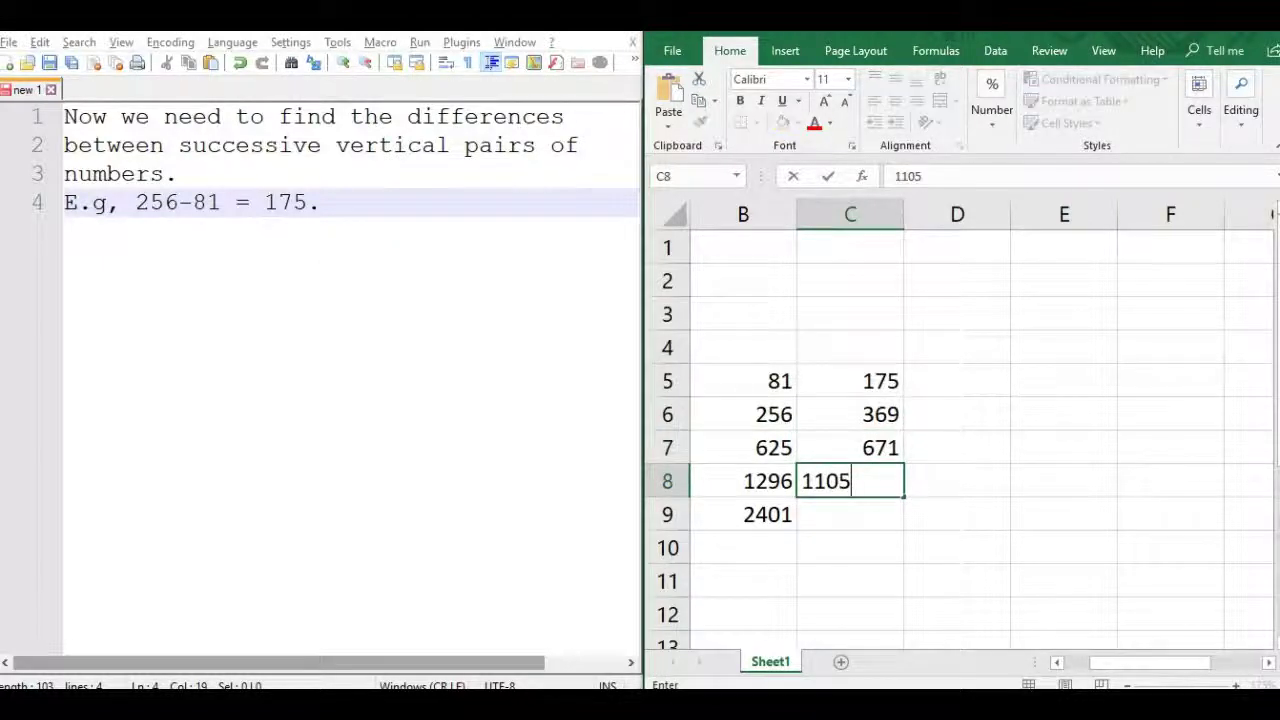
pyautogui.click(957, 381)
# Step: Replace the Notepad++ note with "We continue this until we have a single value in the final column." over two lines
pyautogui.hotkey('alt', 'Tab')
pyautogui.hotkey('ctrl', 'a')
pyautogui.write('W')
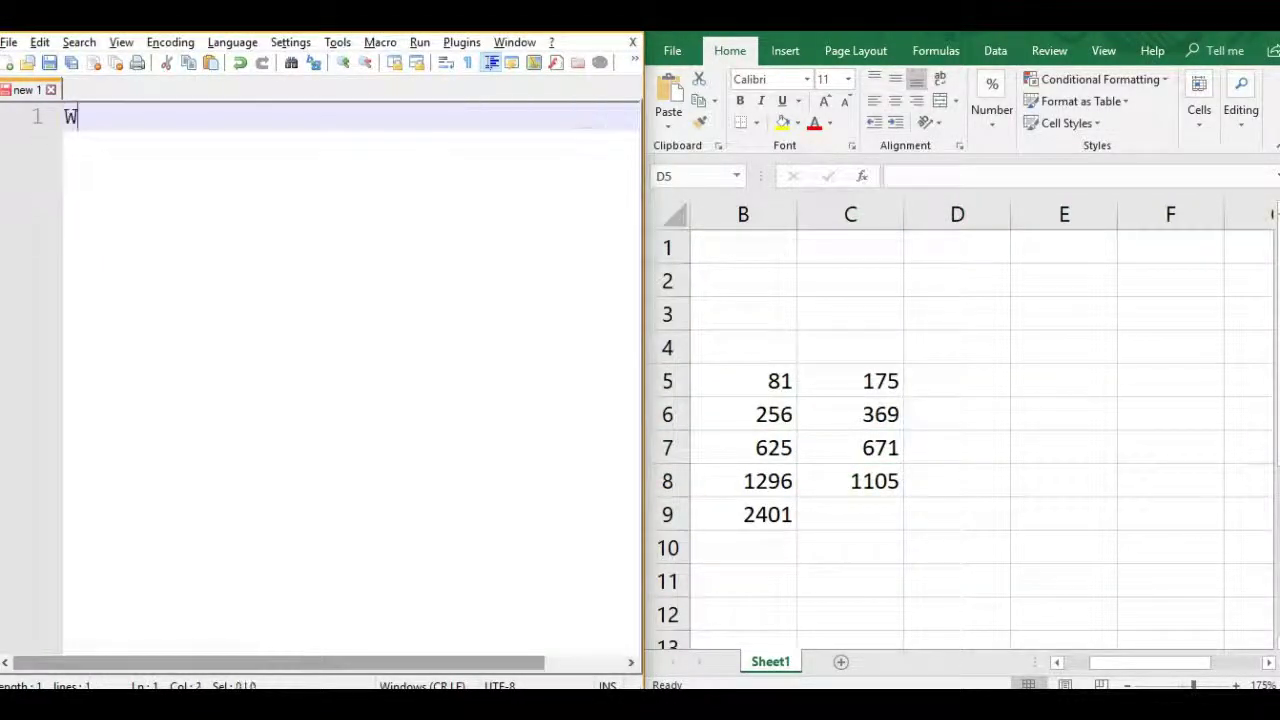
pyautogui.write('e continue this unt')
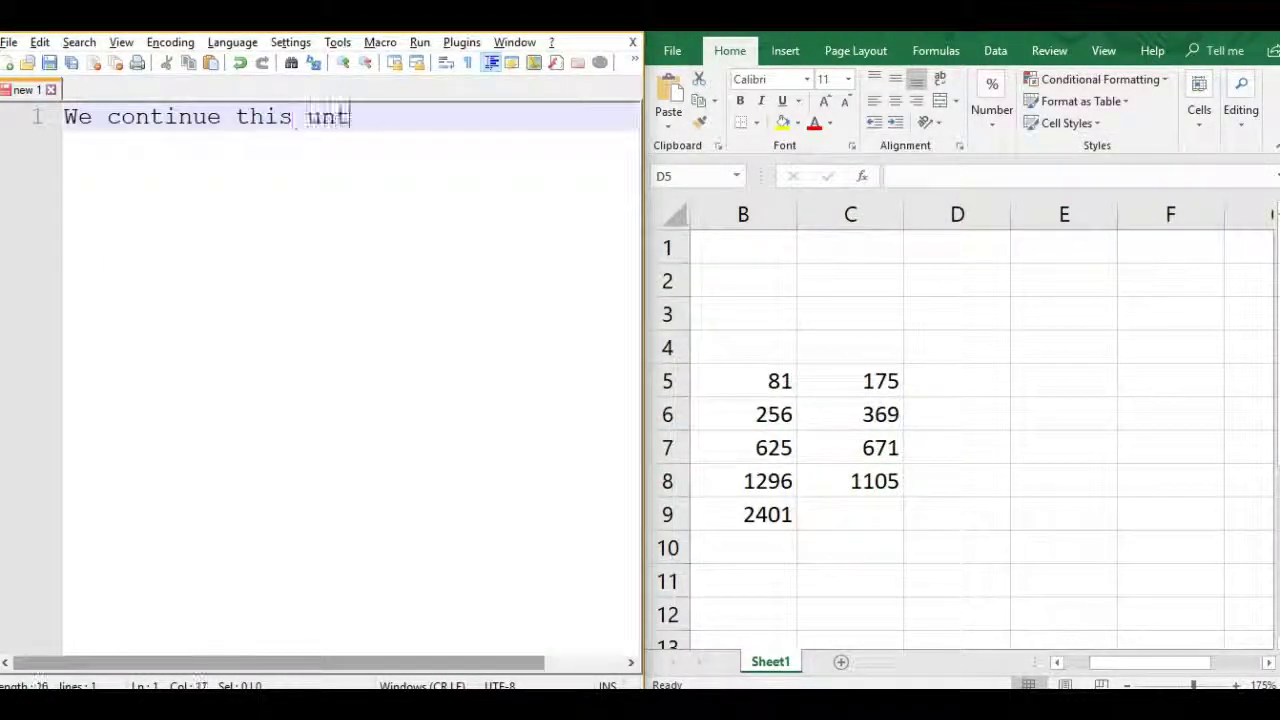
pyautogui.write('il we have a')
pyautogui.press('Return')
pyautogui.write('single v')
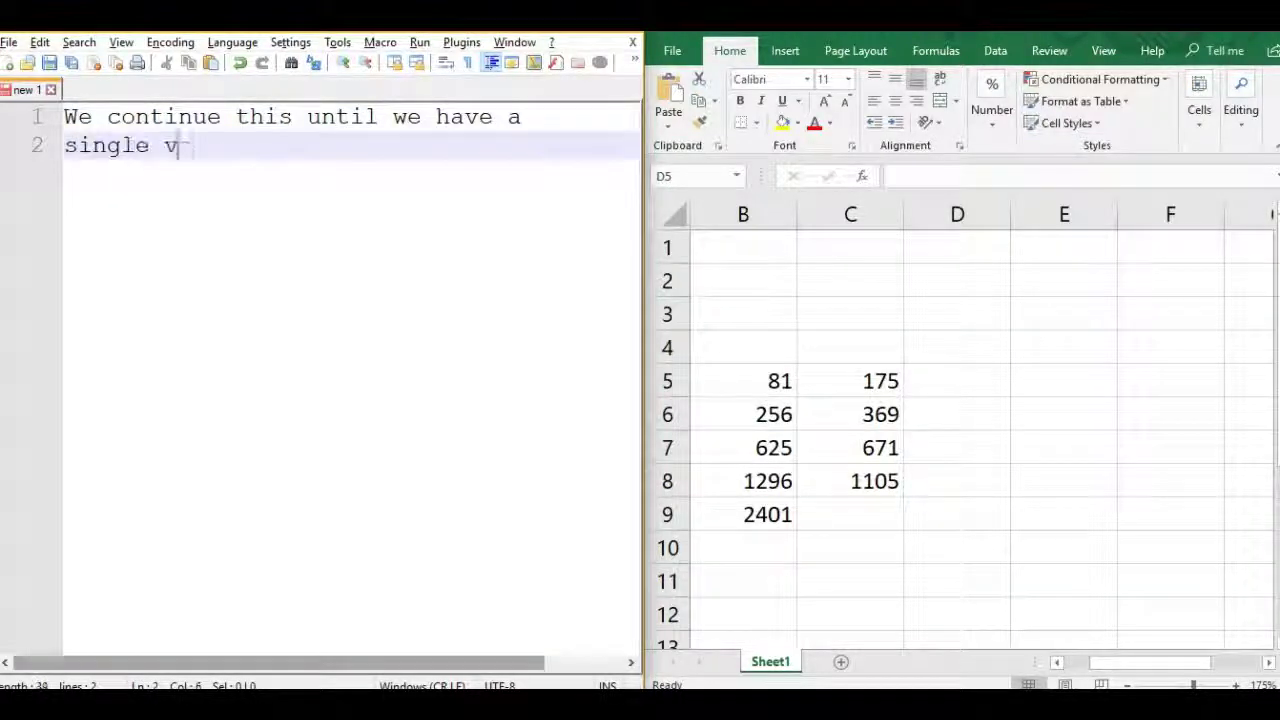
pyautogui.write('alue in the final column')
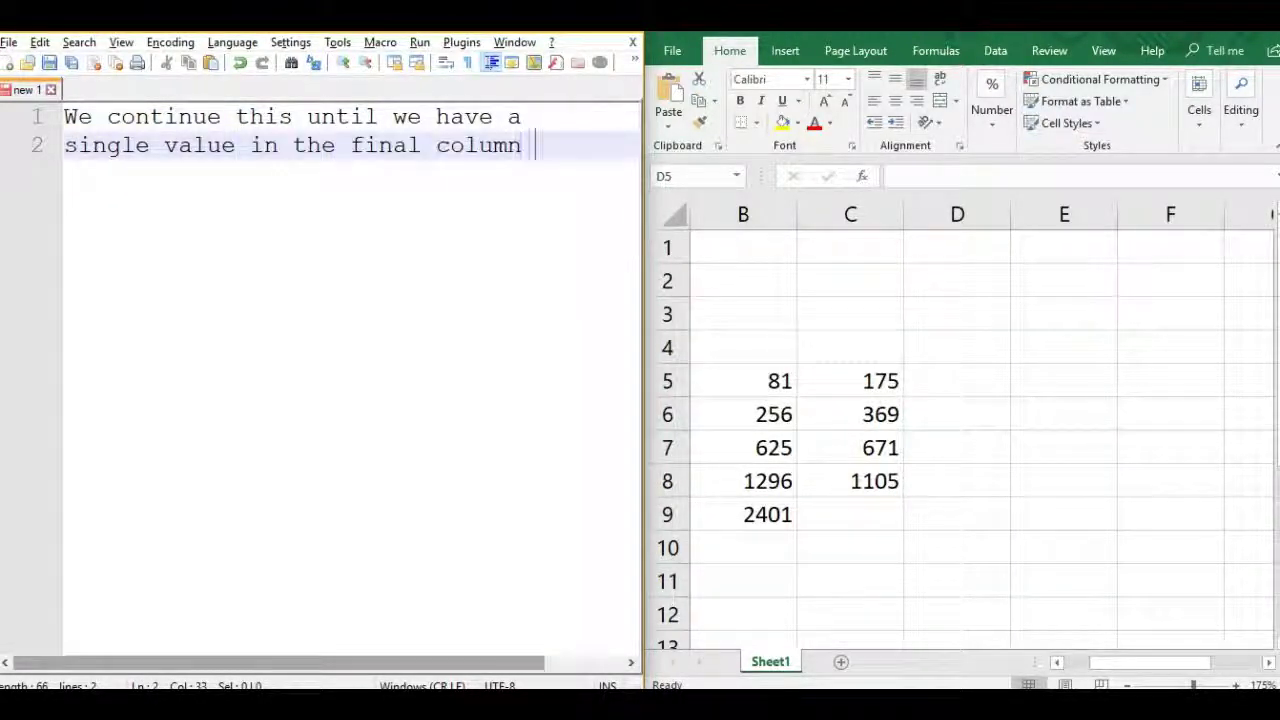
# Step: In the Excel sheet, enter the second differences 194, 302 and 434 down cells D5 to D7
pyautogui.hotkey('alt', 'Tab')
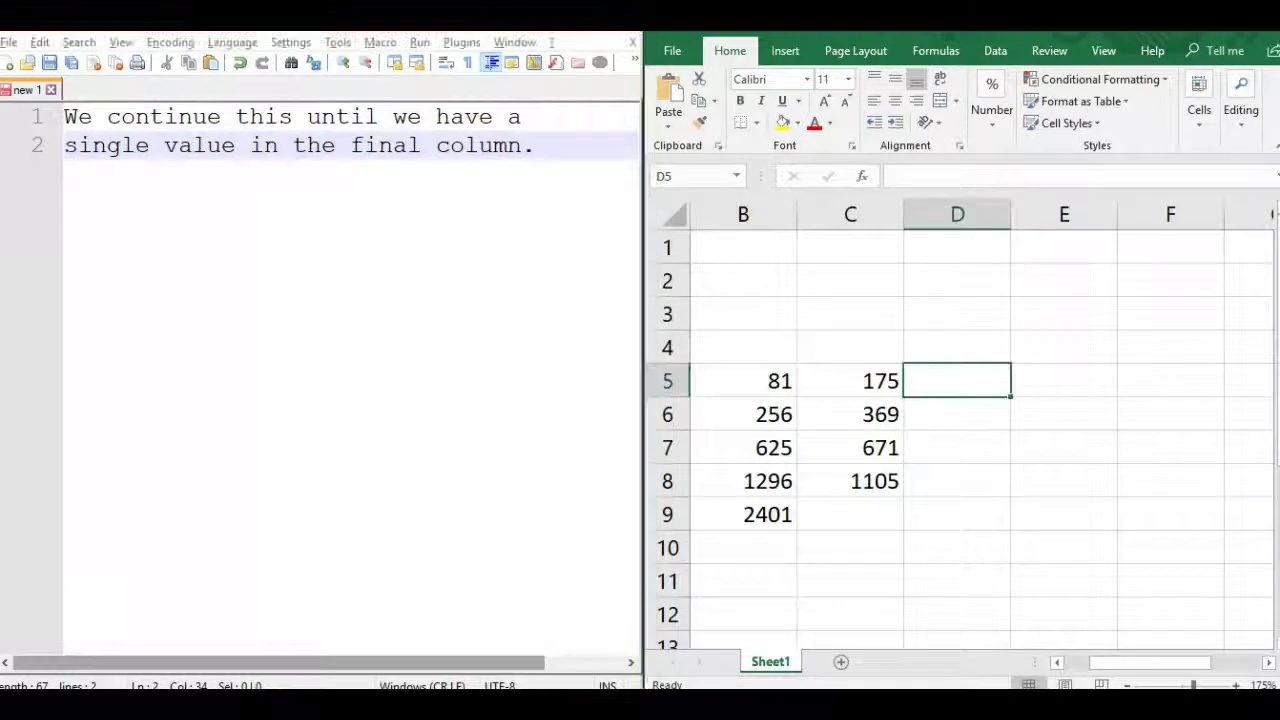
pyautogui.write('194')
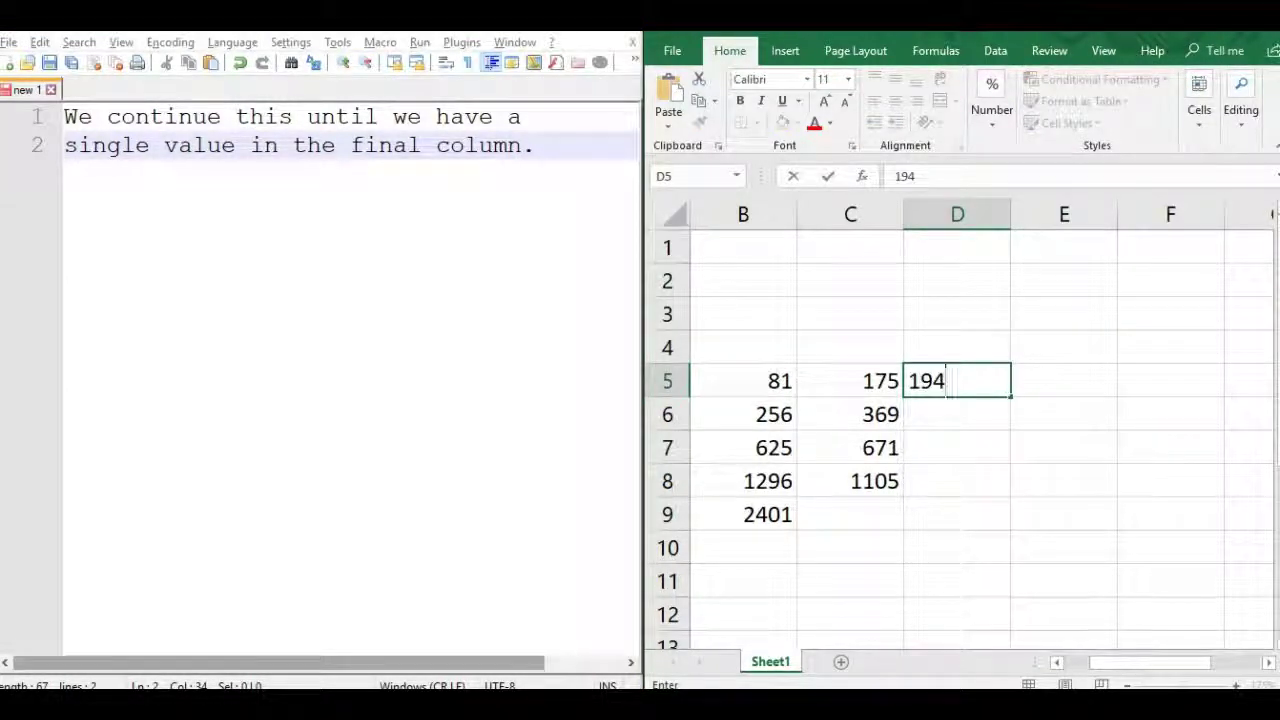
pyautogui.press('Return')
pyautogui.write('302')
pyautogui.press('Return')
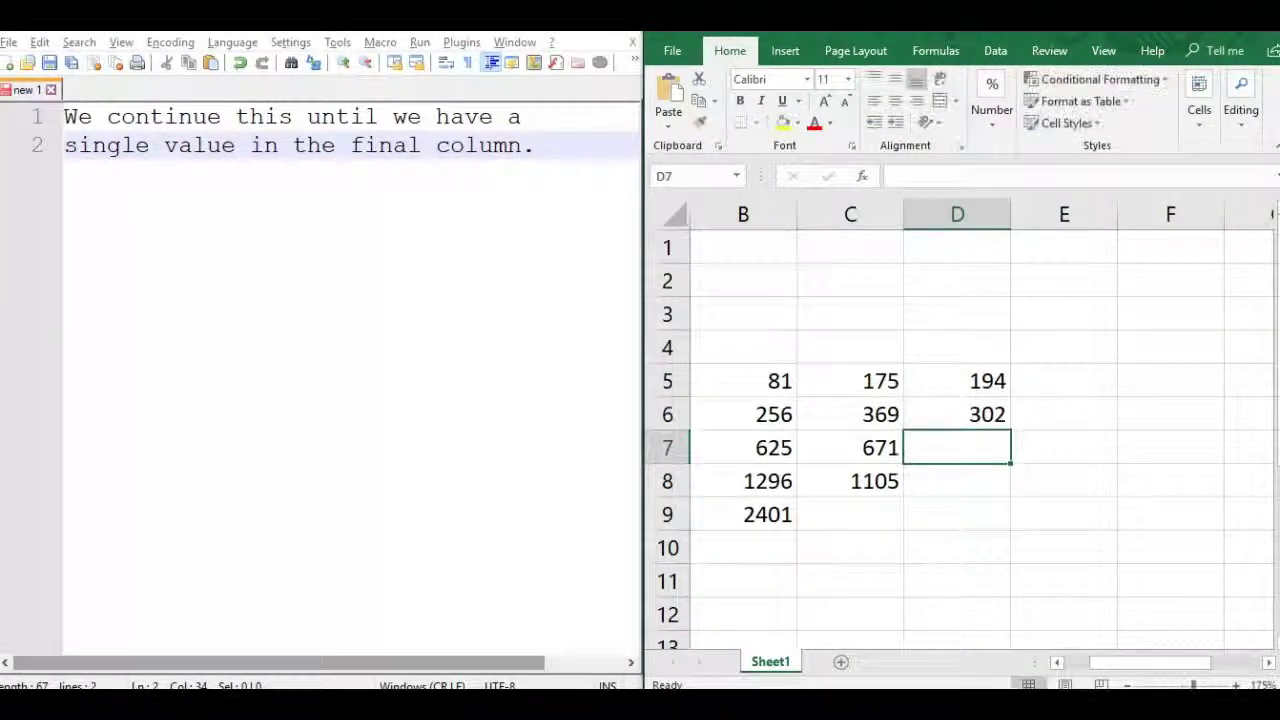
pyautogui.write('434')
pyautogui.click(1063, 380)
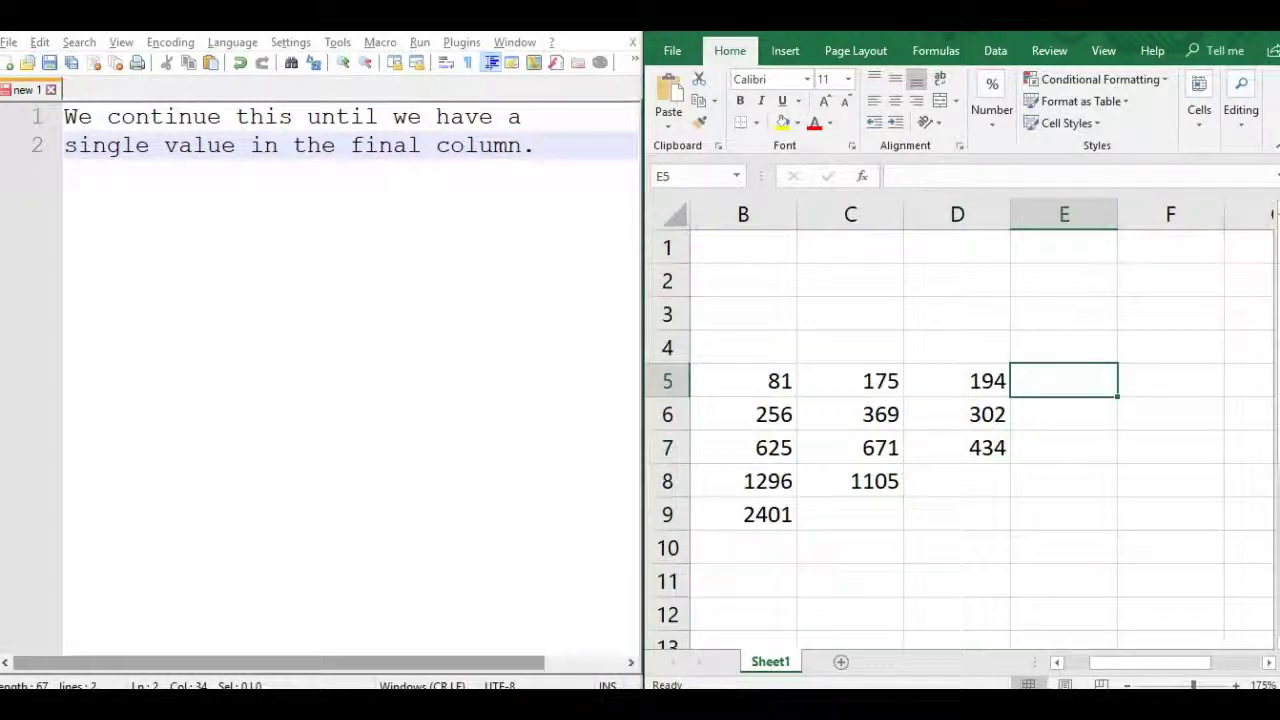
# Step: Enter the third differences 108 and 132 in cells E5 and E6, and the fourth difference 24 in F5
pyautogui.write('08')
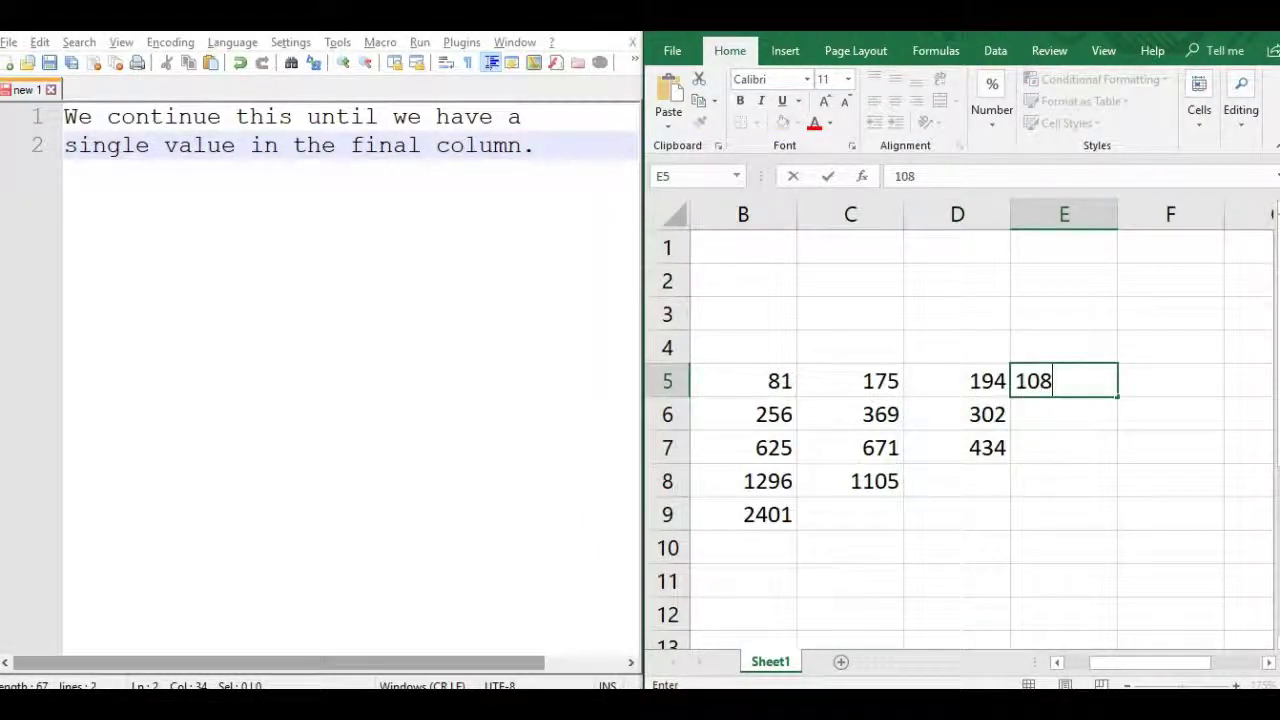
pyautogui.press('Return')
pyautogui.write('132')
pyautogui.click(1170, 380)
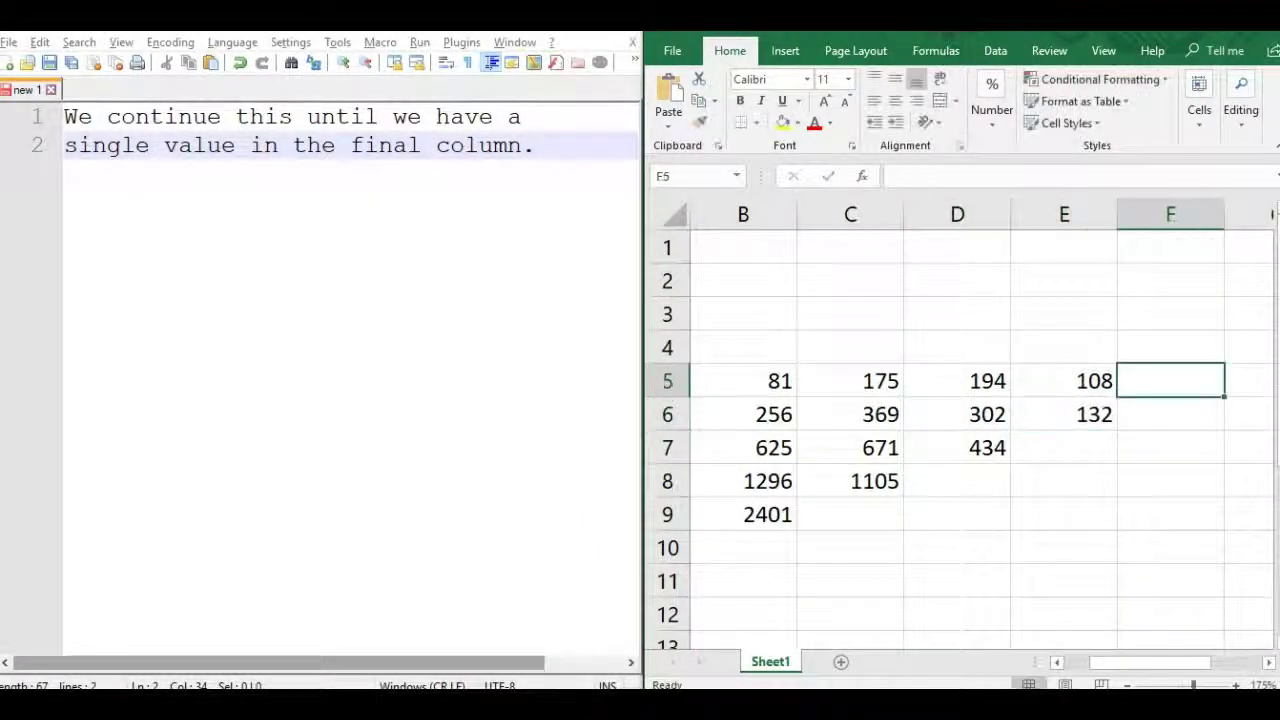
pyautogui.write('24')
pyautogui.press('Return')
# Step: Replace the Notepad++ note with "Interestingly, the 24 in the final column is constant, no matter which x value you started from." over three lines
pyautogui.hotkey('alt', 'Tab')
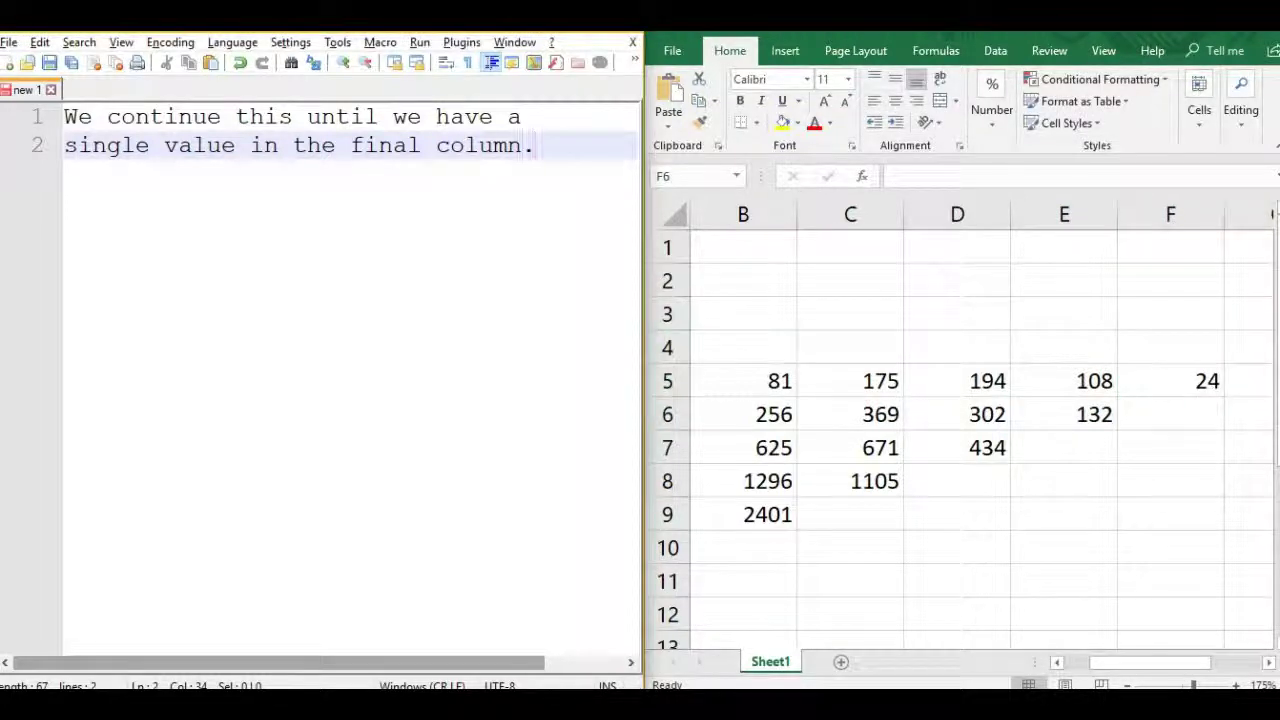
pyautogui.hotkey('ctrl', 'a')
pyautogui.press('Delete')
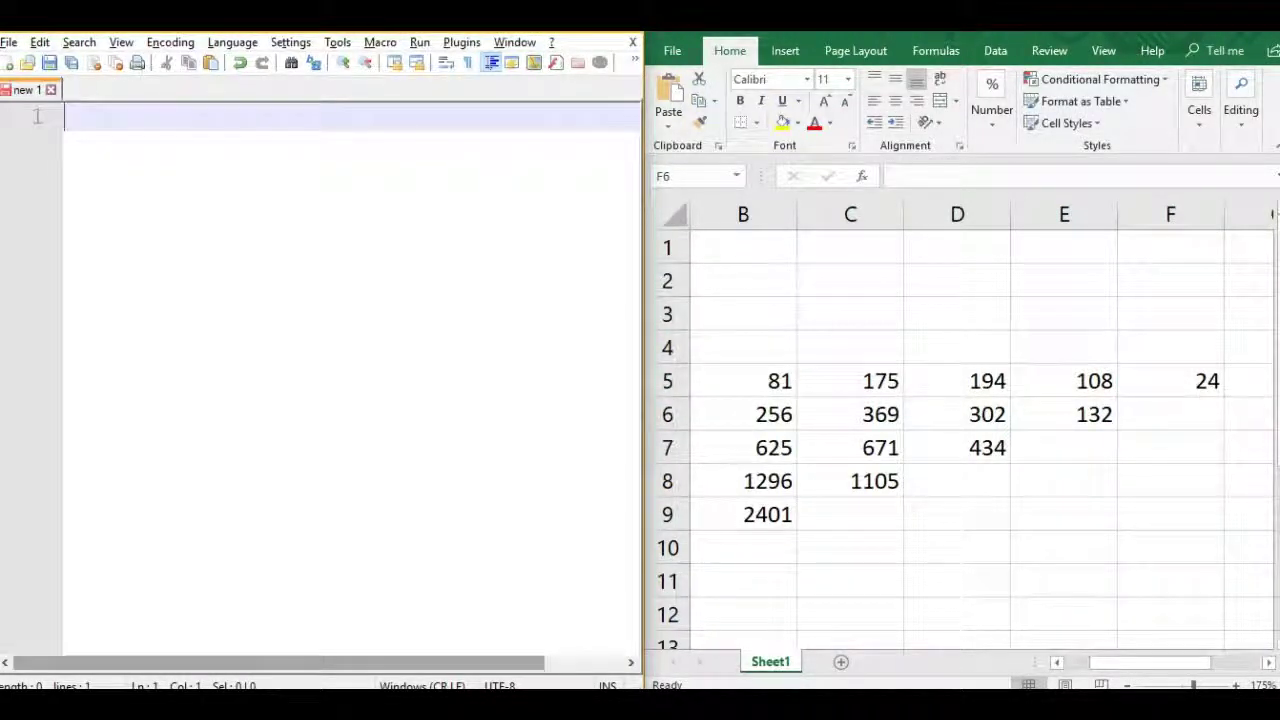
pyautogui.write('Interestingly,')
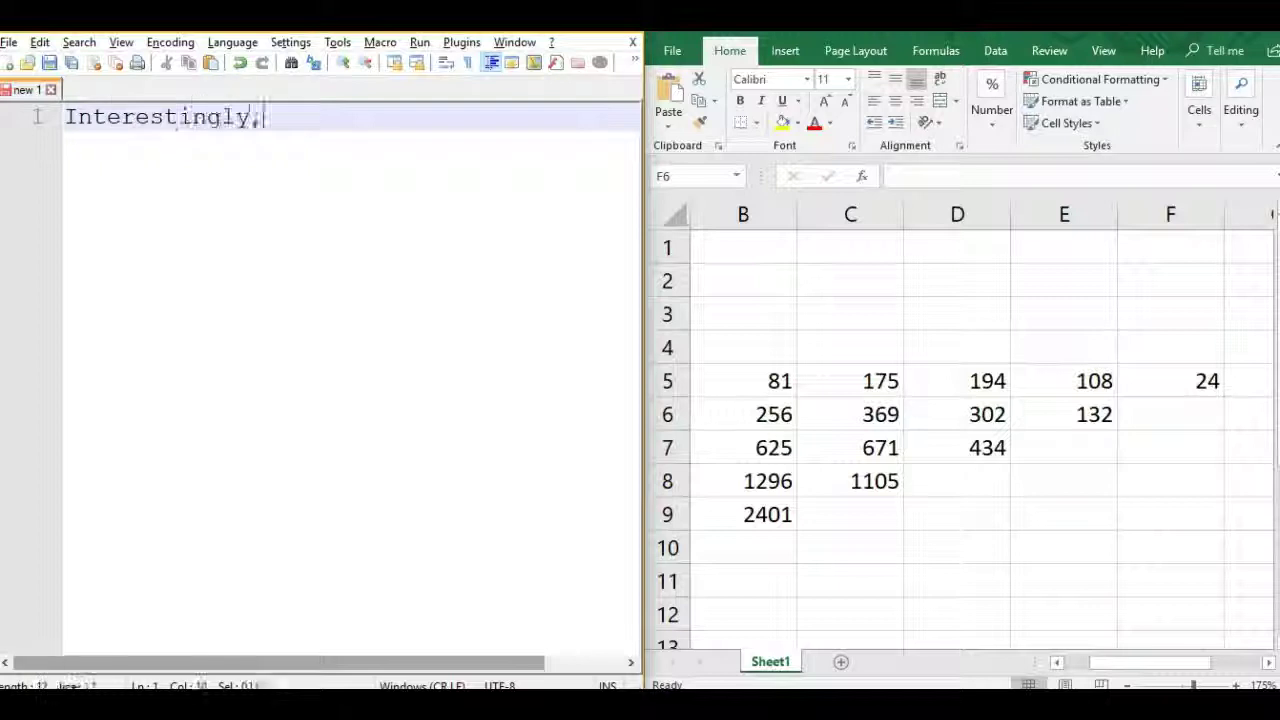
pyautogui.write(' the 24 in the final')
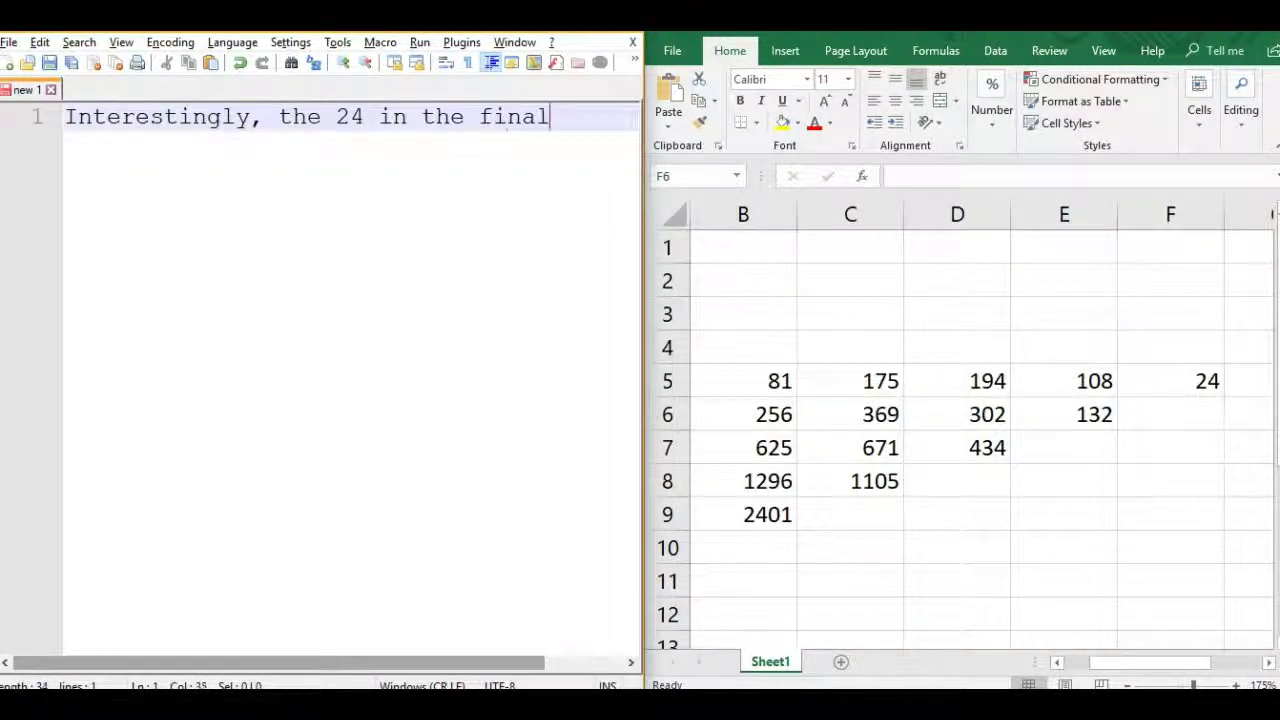
pyautogui.press('Return')
pyautogui.write('column is co')
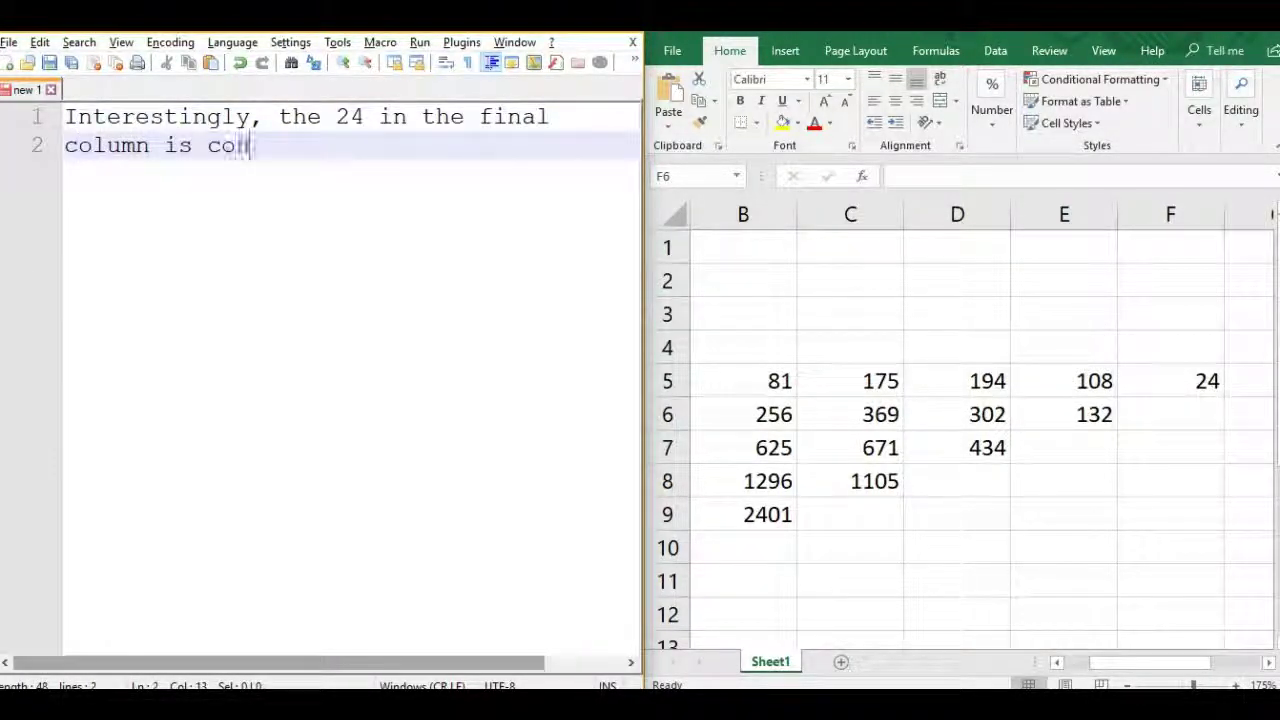
pyautogui.write('nstant, no matter which')
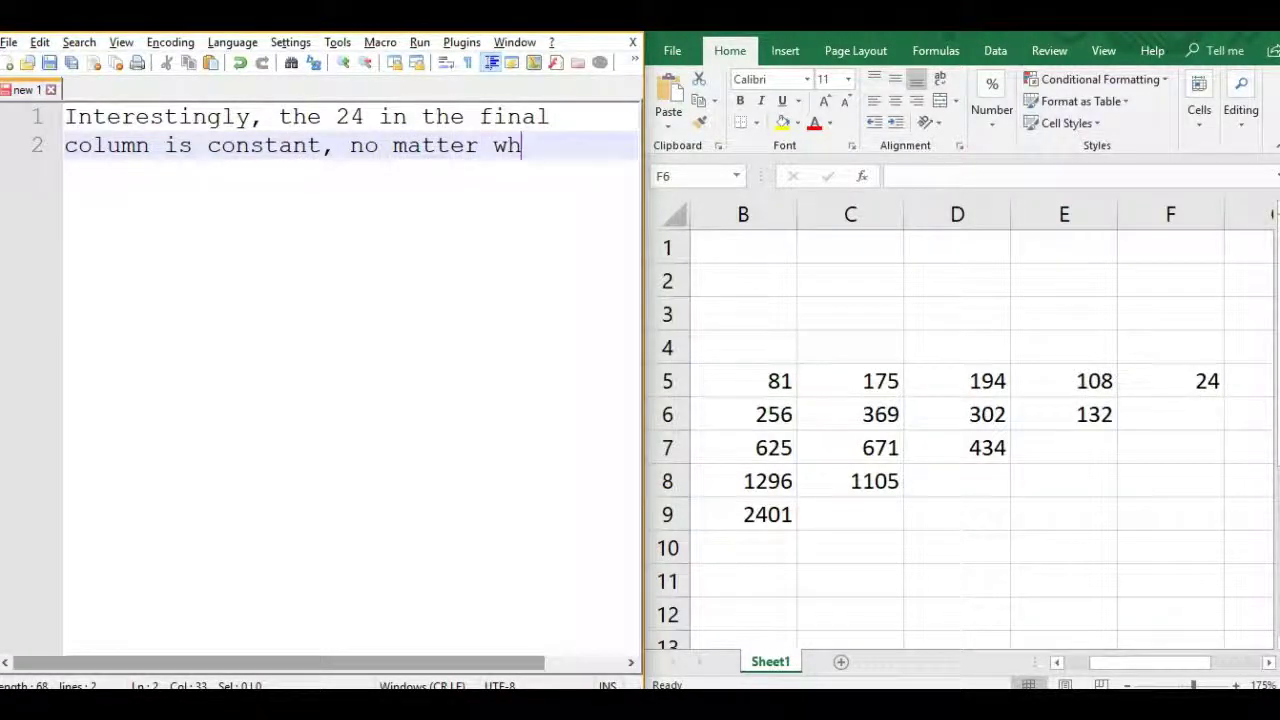
pyautogui.press('Return')
pyautogui.write('ch x value you started from')
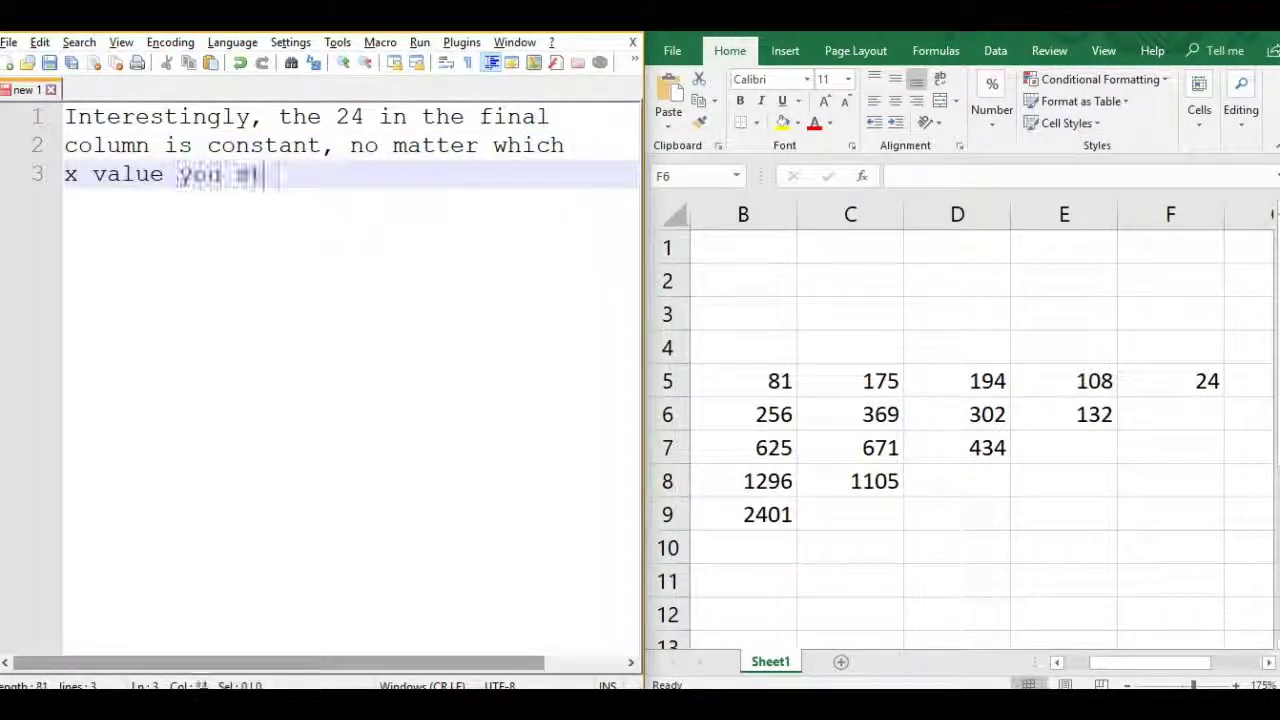
pyautogui.write('.')
# Step: Add another paragraph, after a blank line, reading "This is what allows the engine to work." over two lines
pyautogui.press('Return')
pyautogui.press('Return')
pyautogui.write('This ')
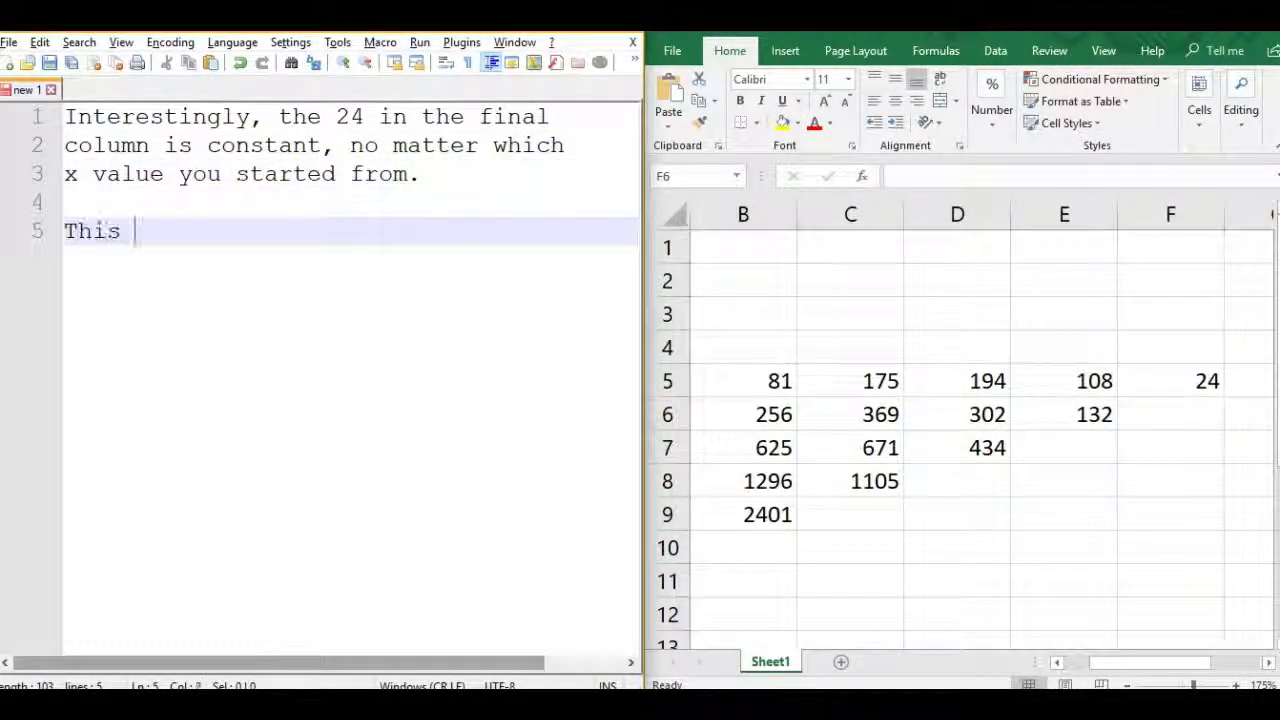
pyautogui.write('is what allows the engine to')
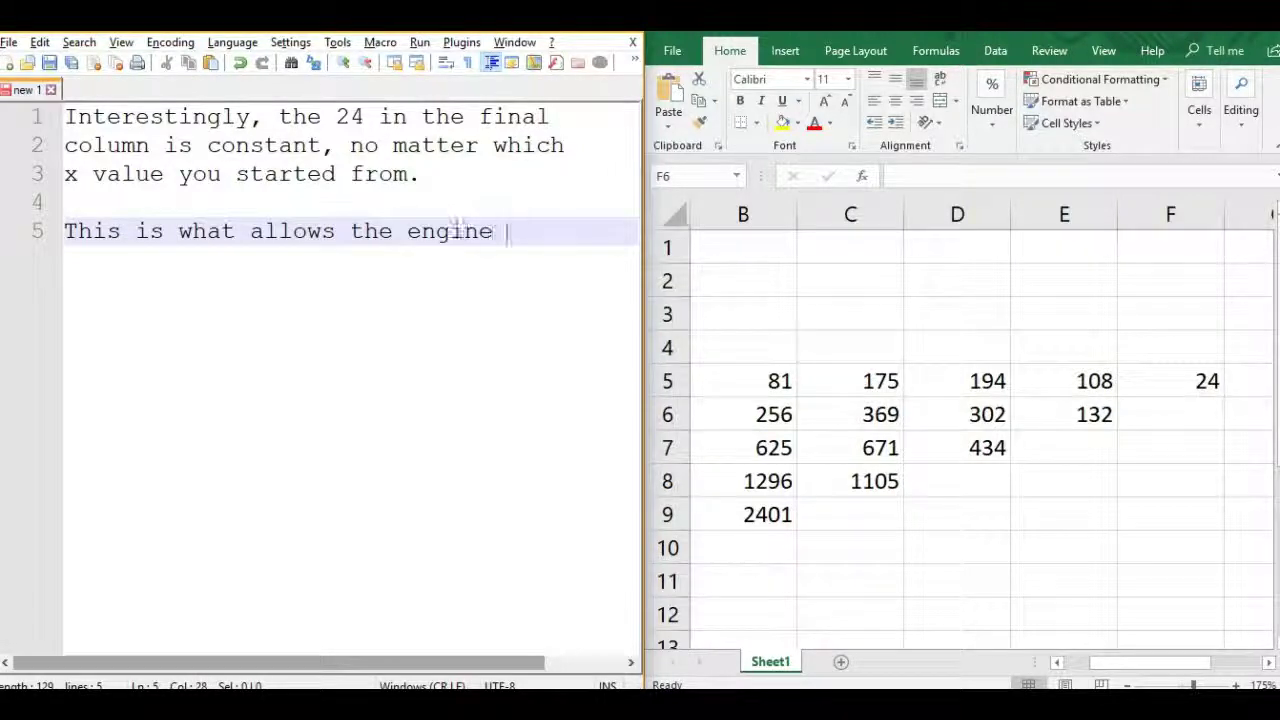
pyautogui.press('Return')
pyautogui.write('work.')
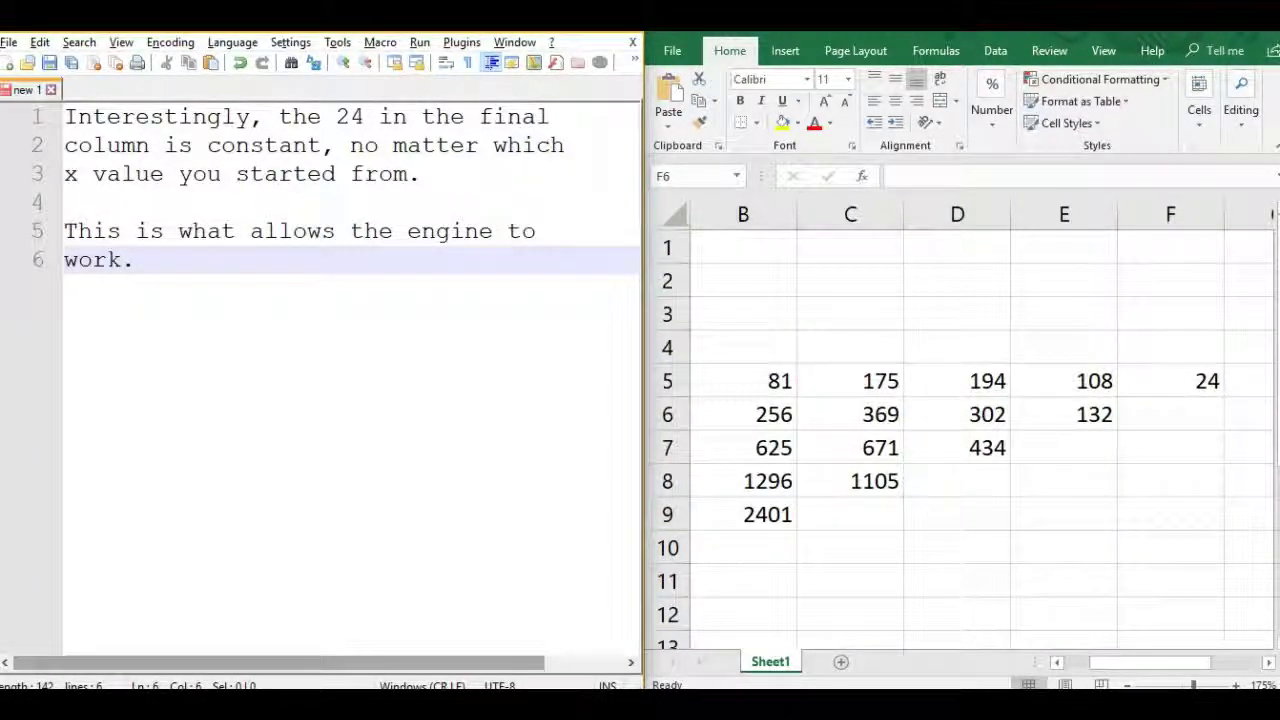
# Step: Replace the note with "We need to go back slightly further to find the engine's initial state." over two lines
pyautogui.hotkey('ctrl', 'a')
pyautogui.press('Delete')
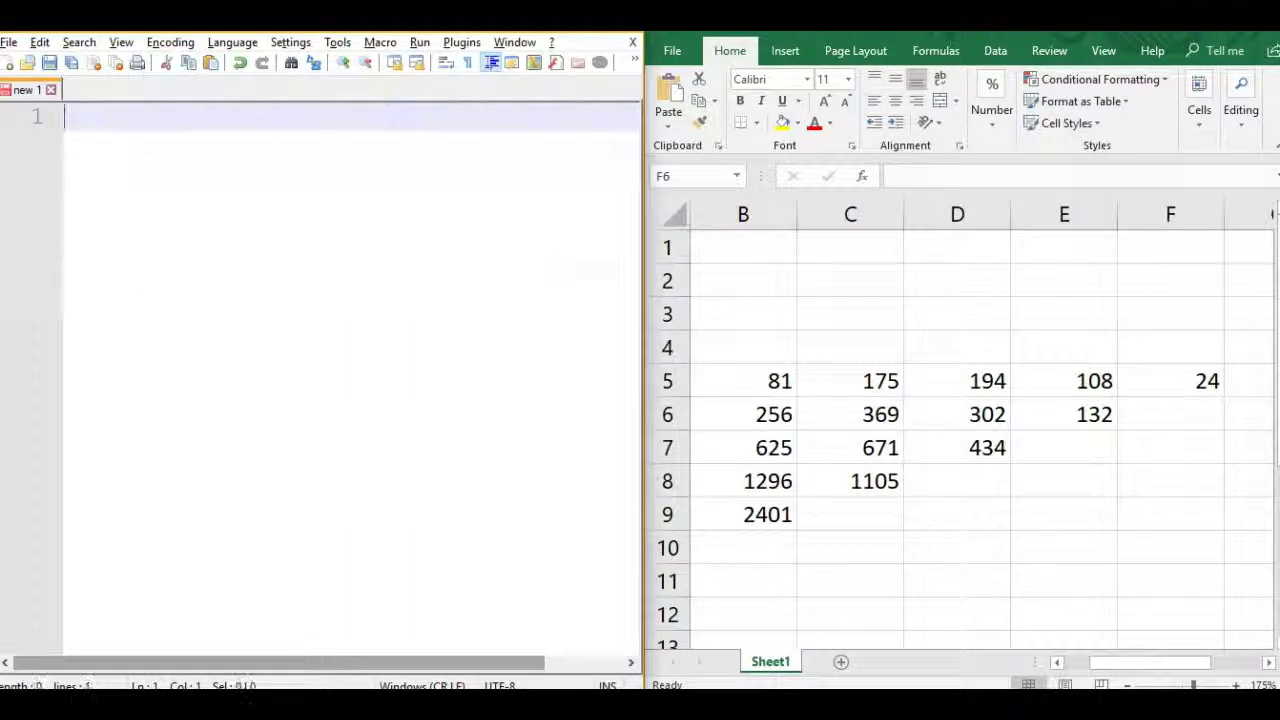
pyautogui.write('We ne')
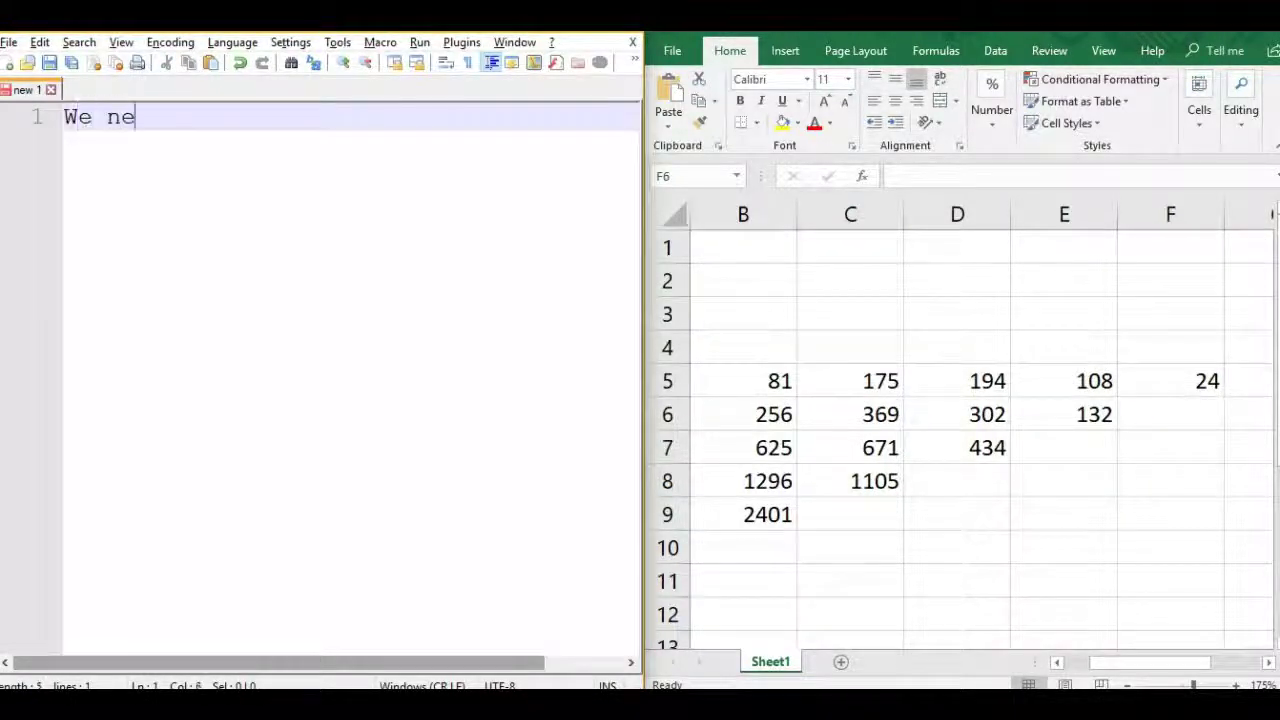
pyautogui.write('ed to go back slightly')
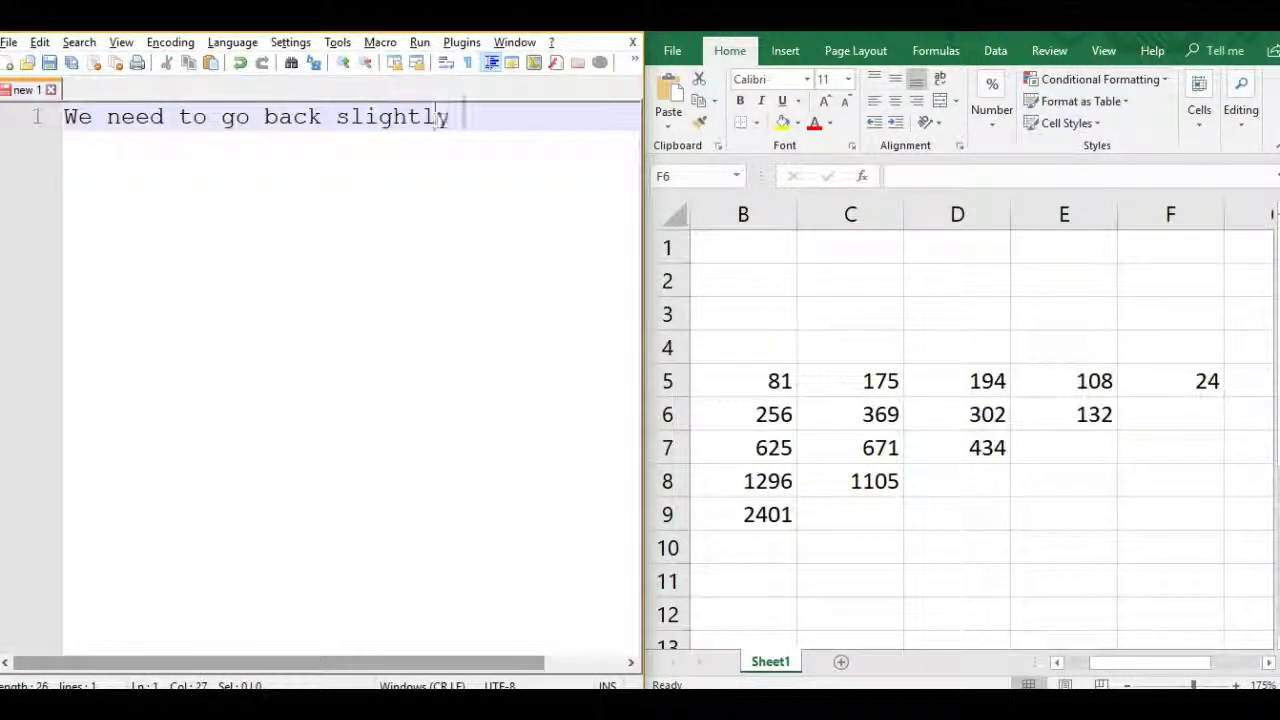
pyautogui.write(' further to')
pyautogui.press('Return')
pyautogui.write('find the')
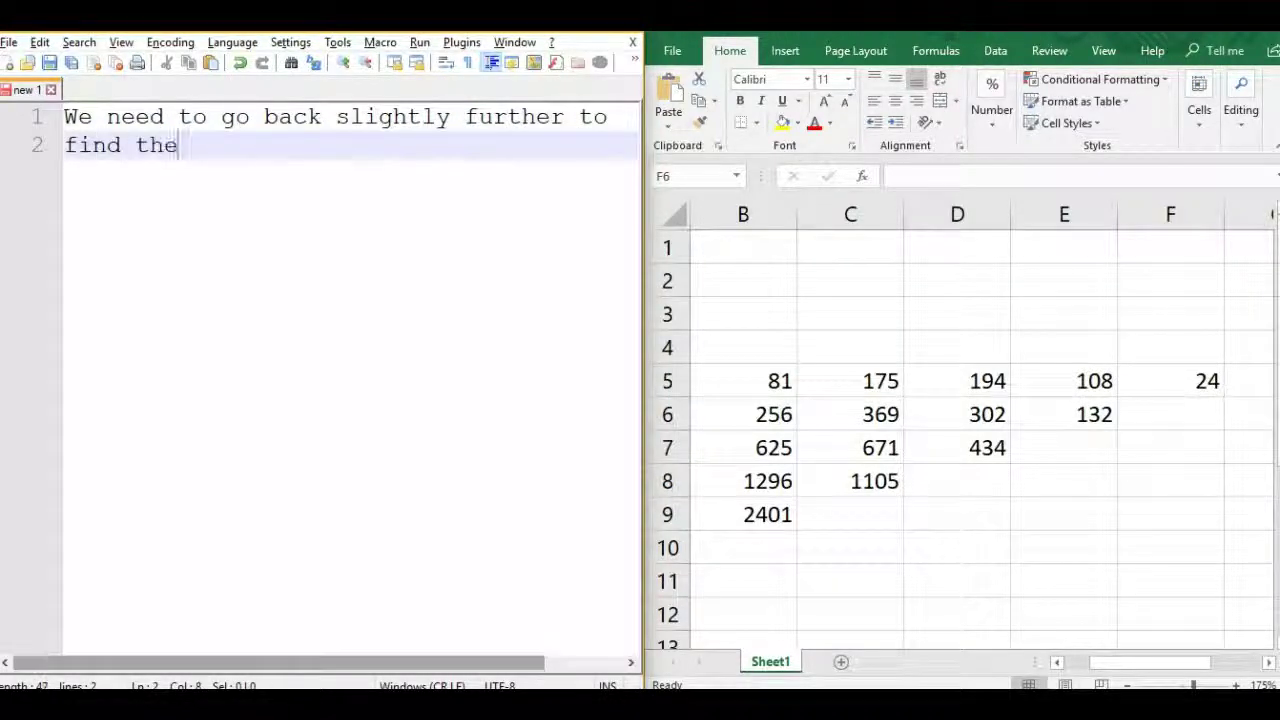
pyautogui.write(" engine's initial ")
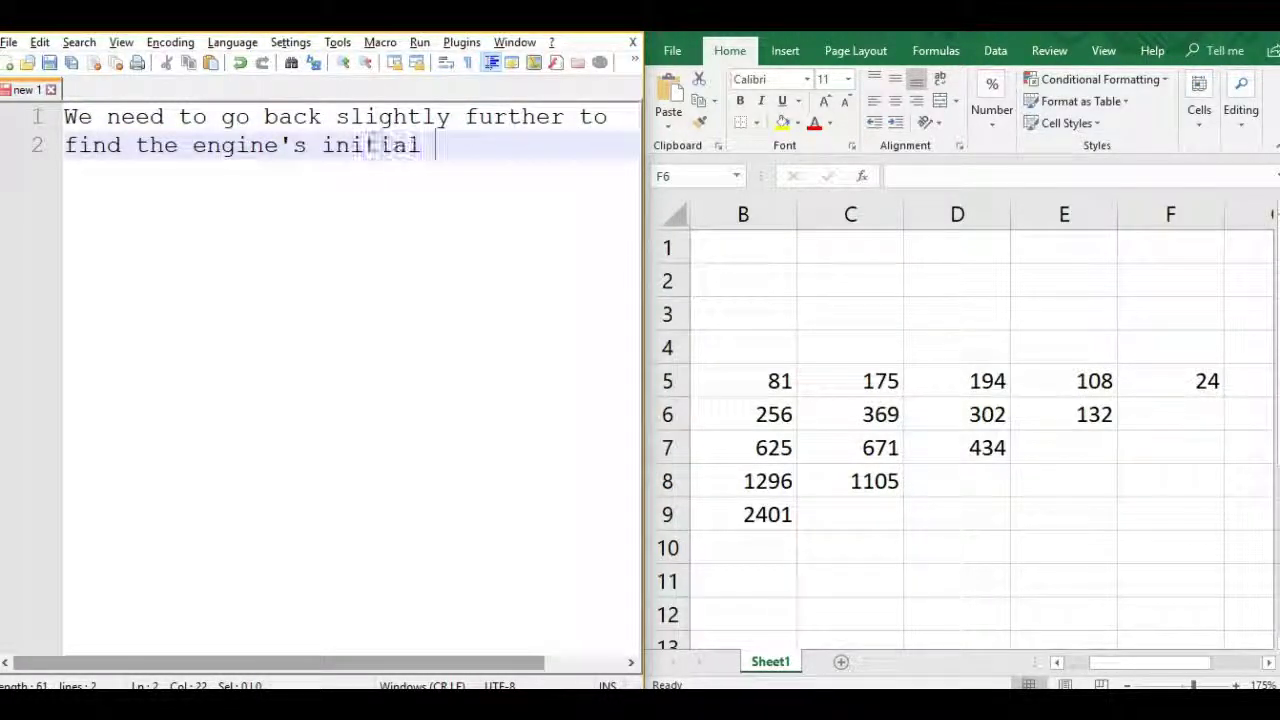
pyautogui.write('state.')
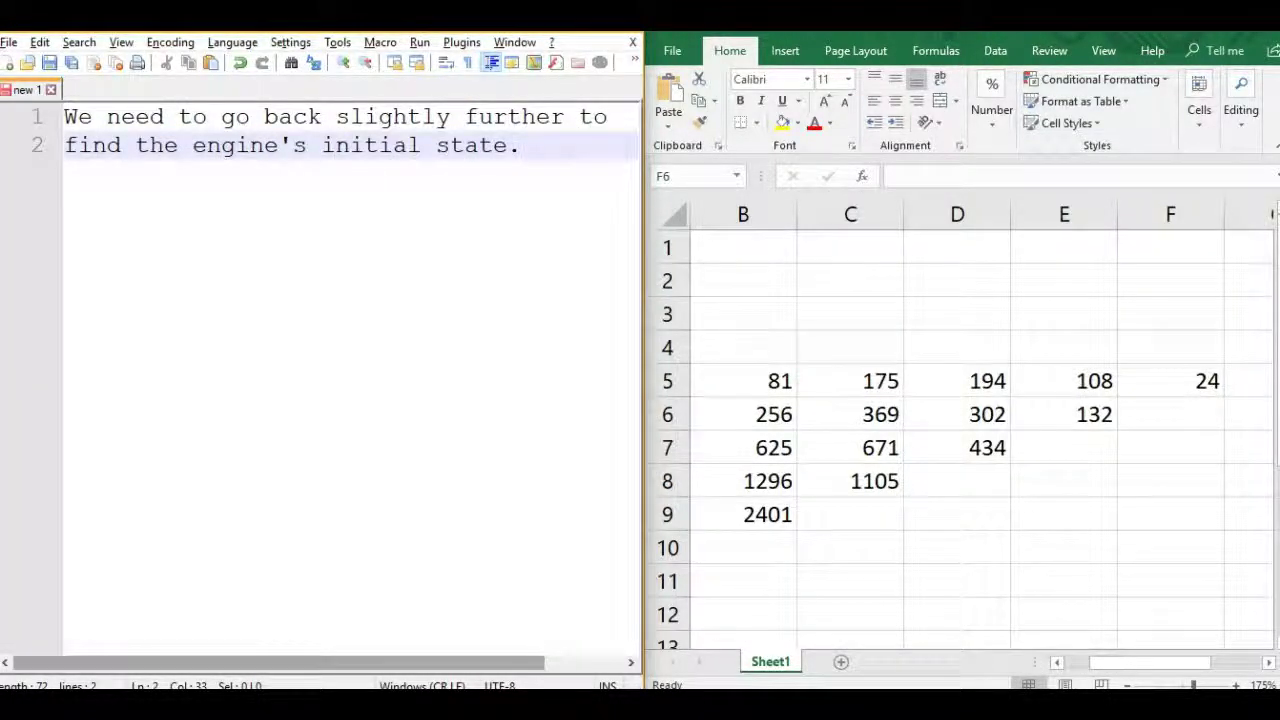
# Step: Add a paragraph, after a blank line, reading "I'll start by extending the 24's upwards." over two lines
pyautogui.press('Return')
pyautogui.press('Return')
pyautogui.write("I'll start by ")
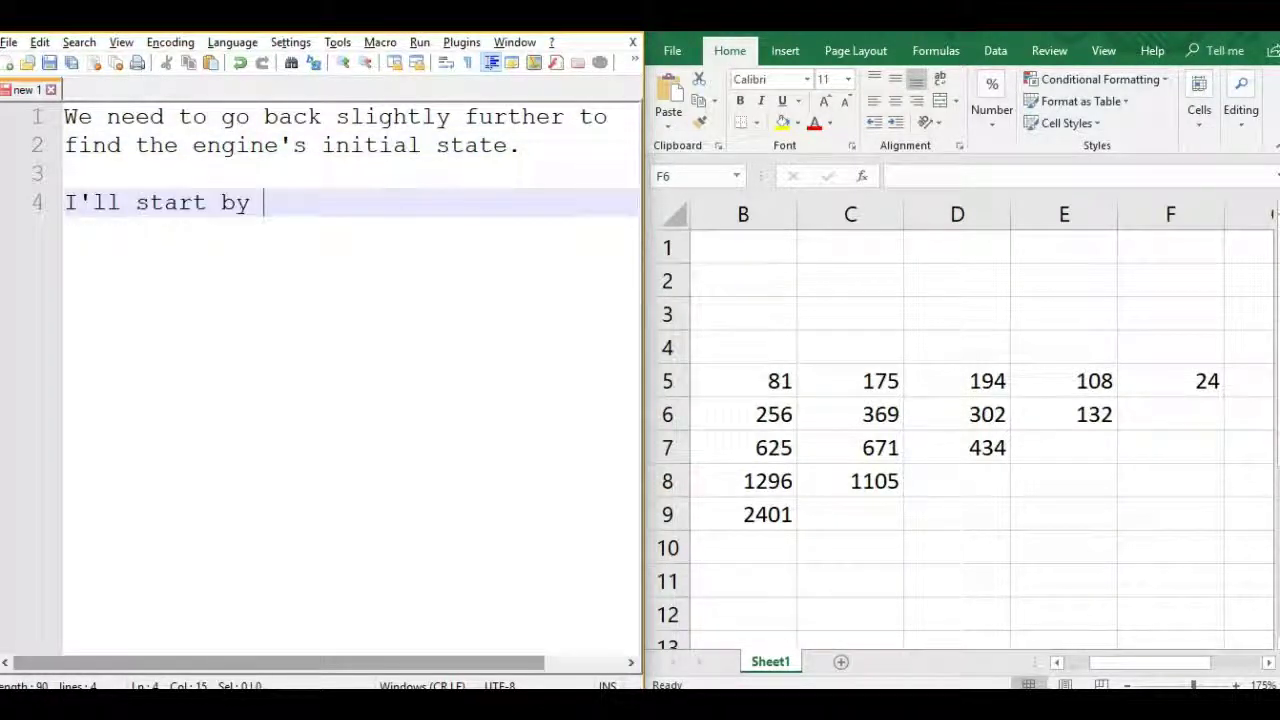
pyautogui.write("extending the 24'")
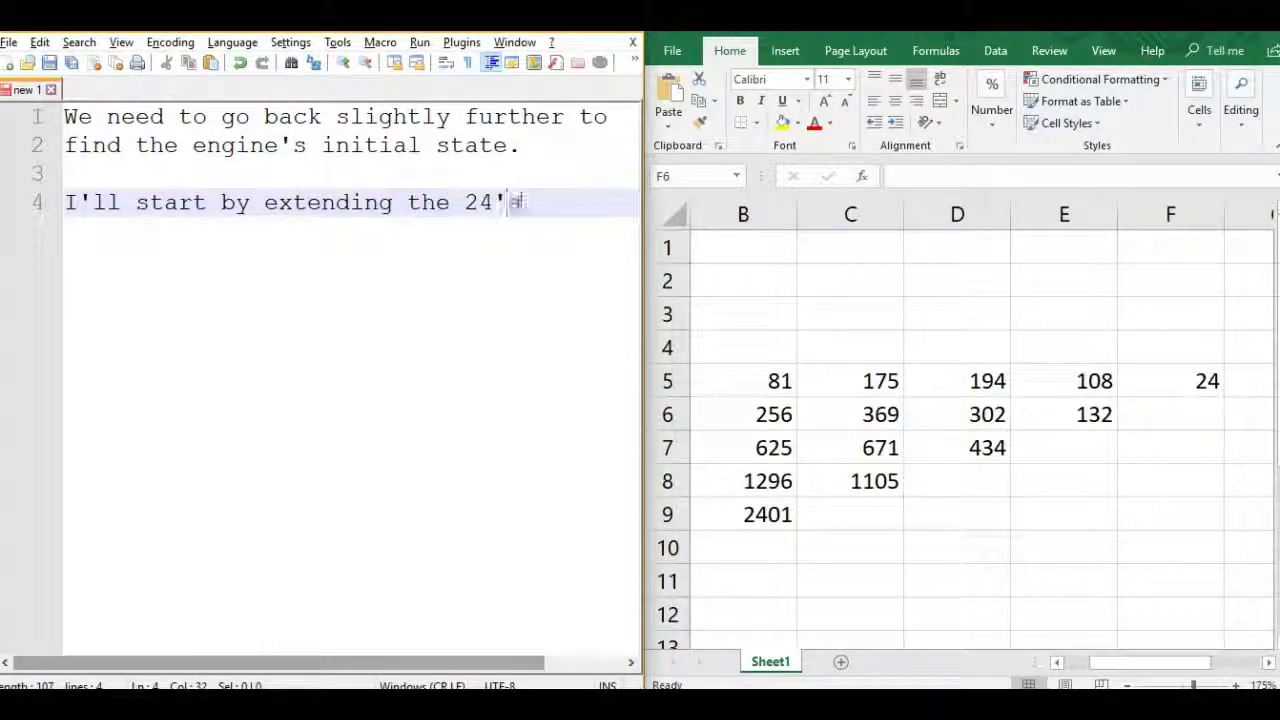
pyautogui.write('s')
pyautogui.press('Return')
pyautogui.write('upwards.')
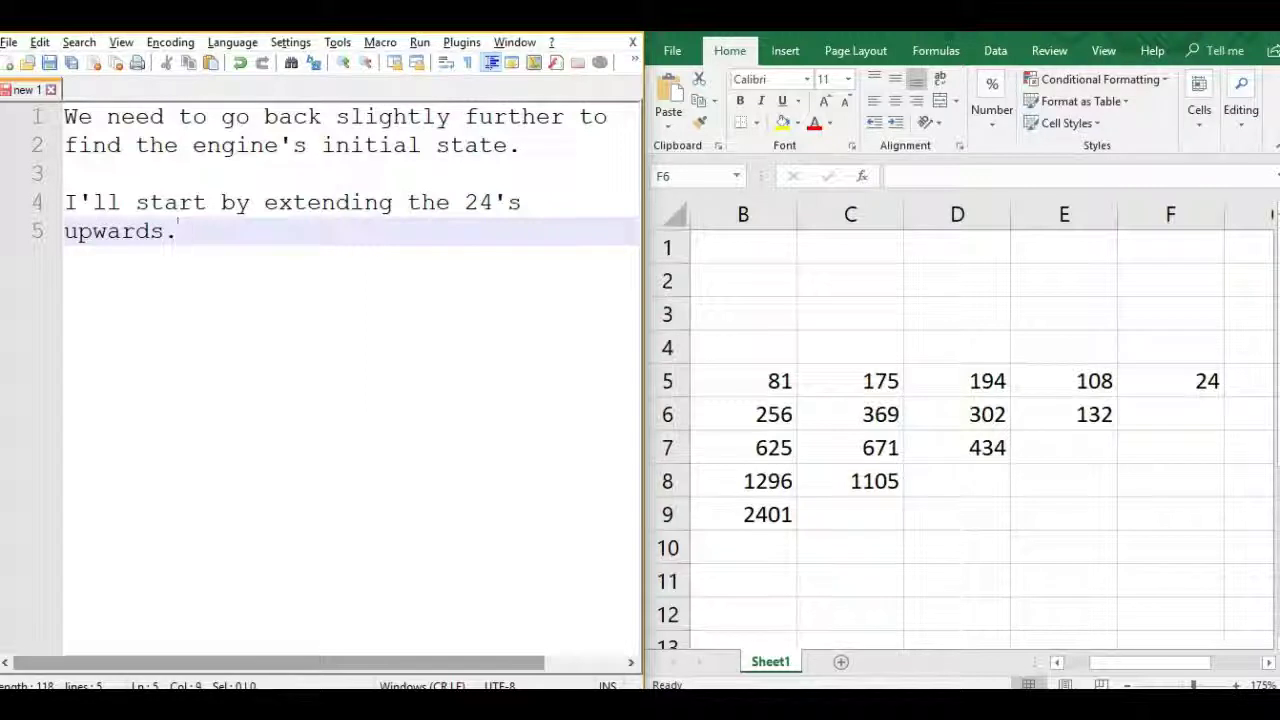
# Step: In the Excel sheet, extend the constant difference upwards by entering 24 in cells F4 and F3
pyautogui.click(1170, 347)
pyautogui.write('24')
pyautogui.click(1170, 314)
pyautogui.write('24')
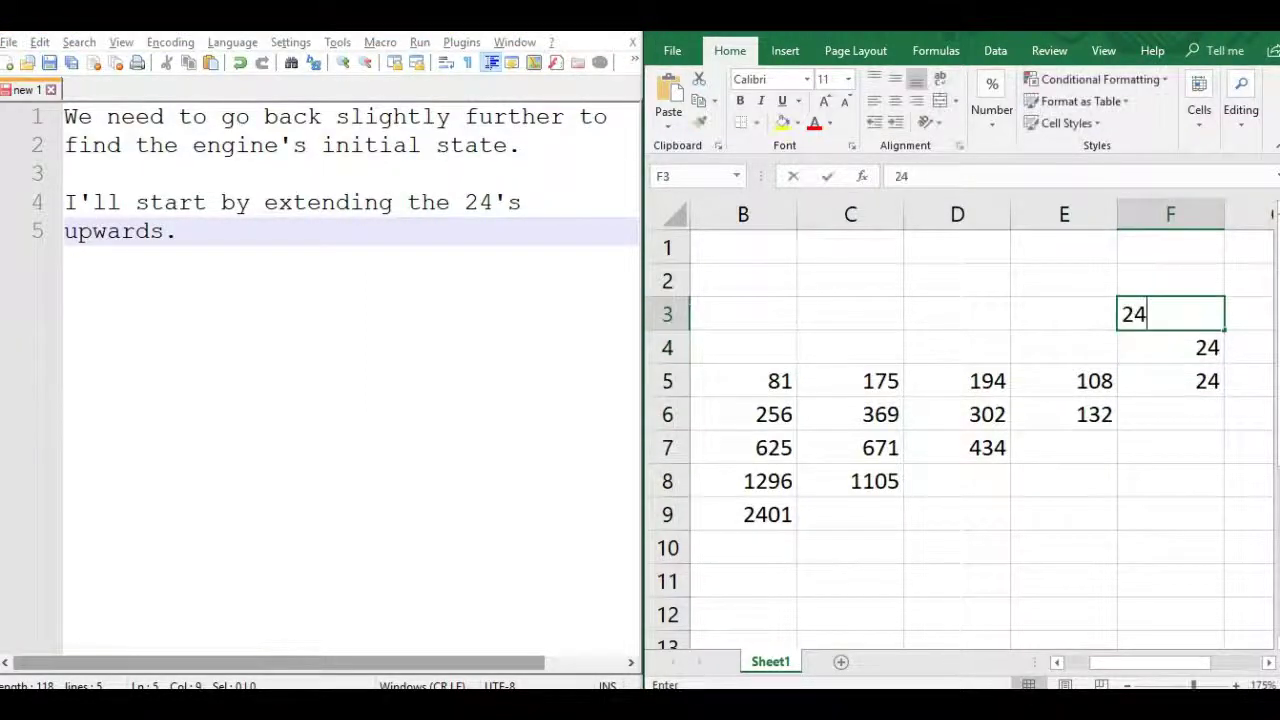
pyautogui.click(1063, 347)
# Step: Replace the note with "We can use the difference rule from before to find the values of new cells." over two lines
pyautogui.click(235, 120)
pyautogui.hotkey('ctrl', 'a')
pyautogui.press('BackSpace')
pyautogui.write('We can use the')
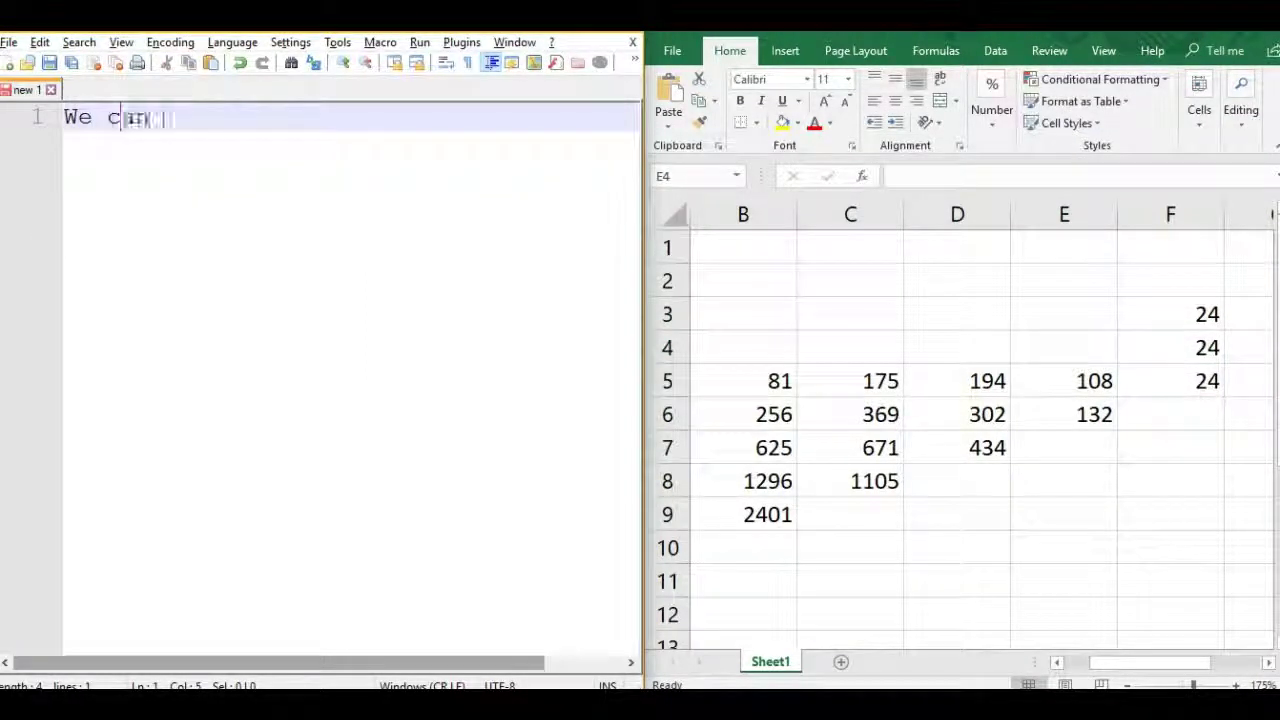
pyautogui.write(' difference rule from')
pyautogui.press('Return')
pyautogui.write('be')
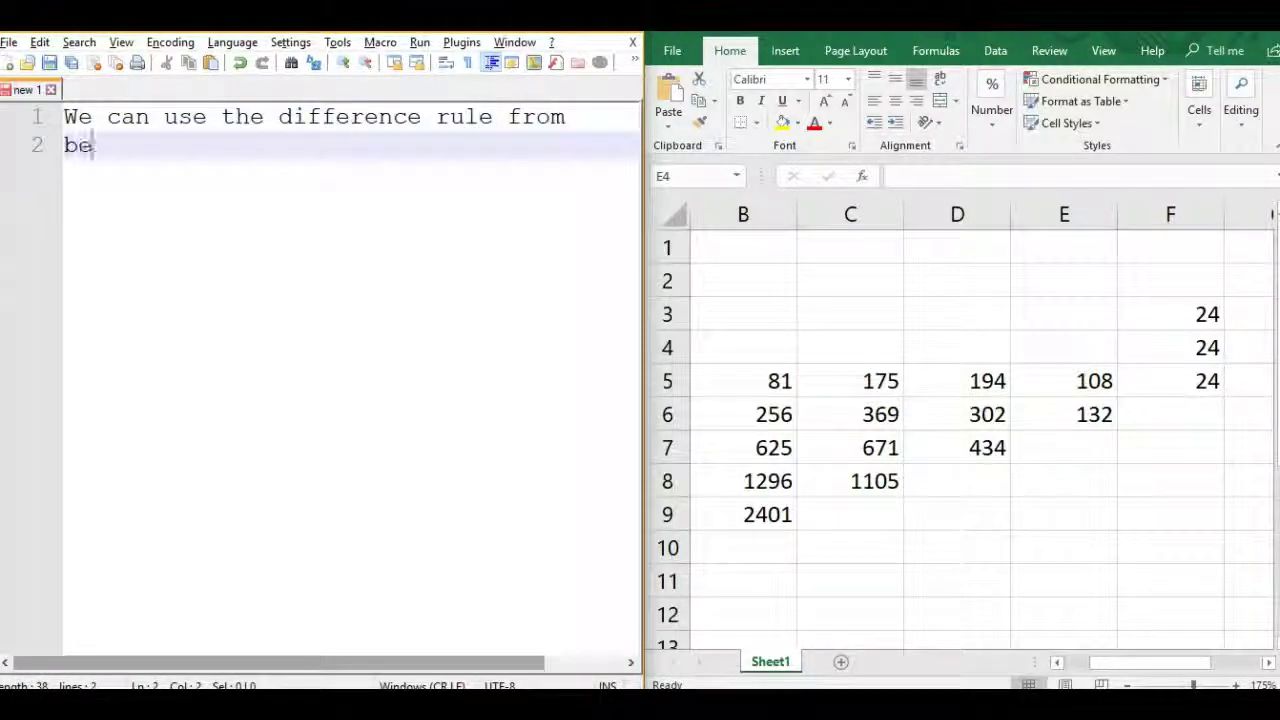
pyautogui.write('fore to find the values of new cells.')
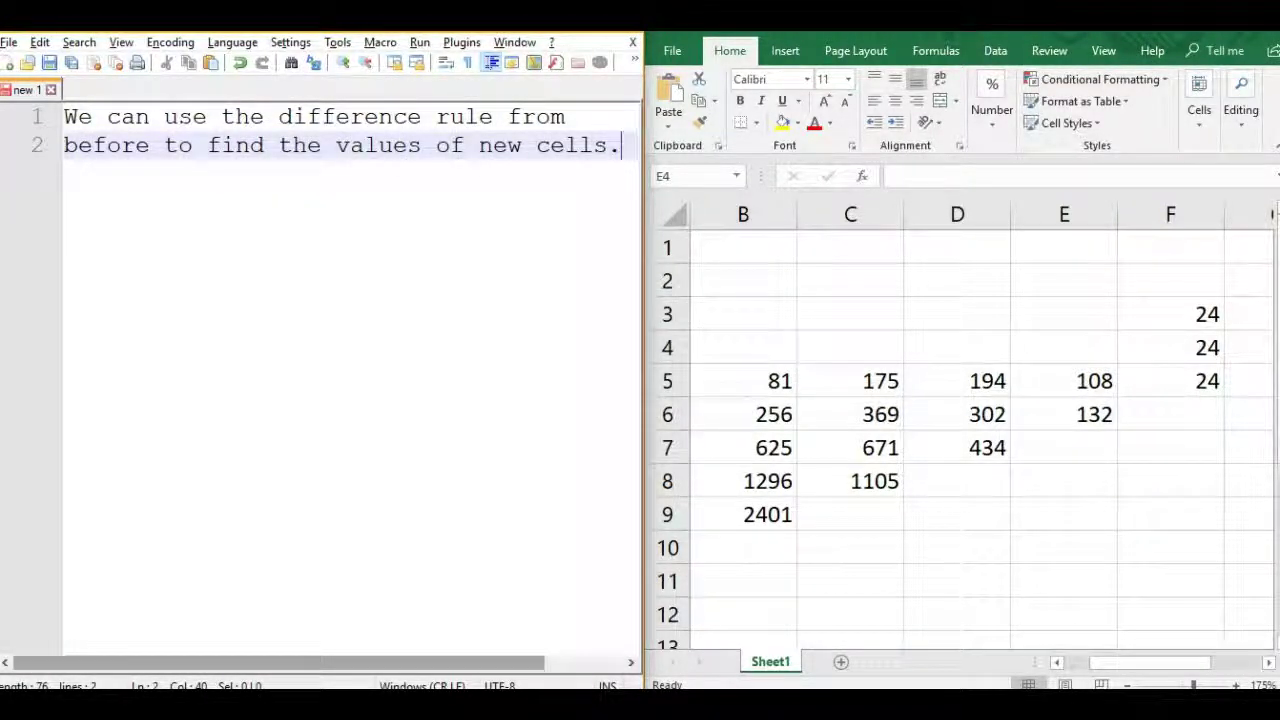
# Step: Add a paragraph, after a blank line, reading "Consider cell E4. We know that 108-E4 must be 24. Therefore, E4 = 84." over two lines
pyautogui.press('Return')
pyautogui.press('Return')
pyautogui.write('Consider cell')
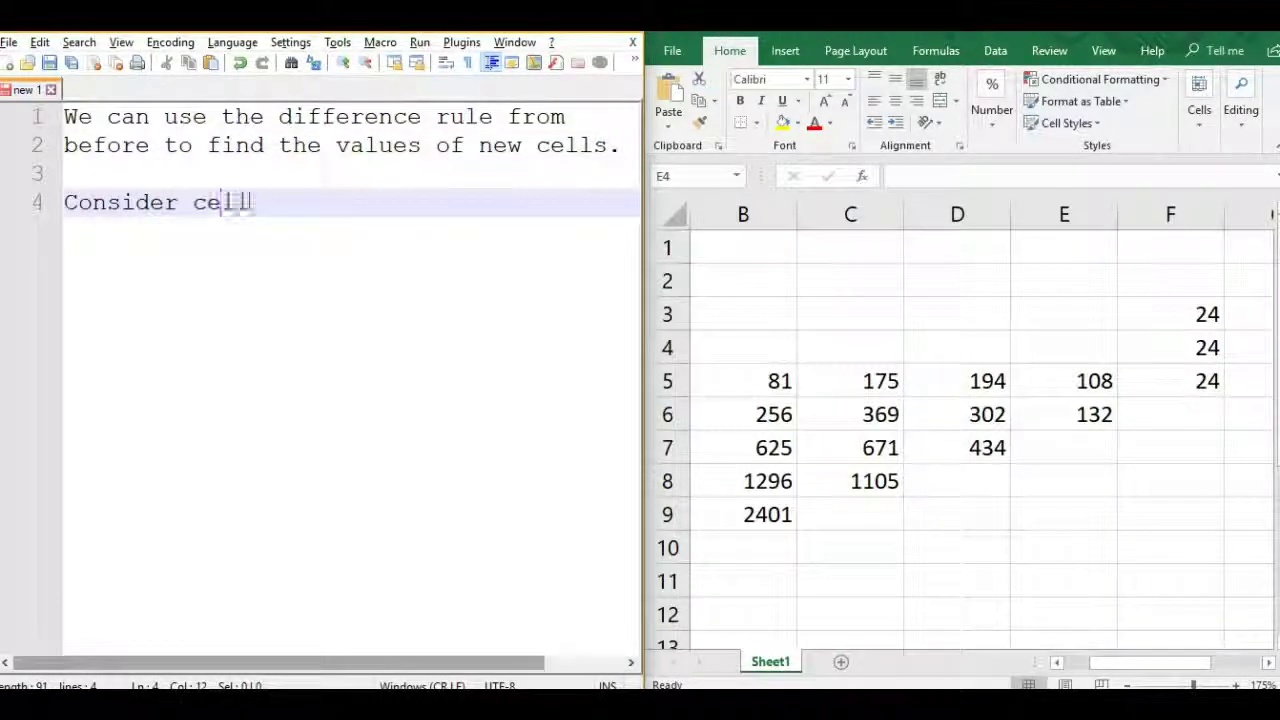
pyautogui.write(' E4. We know that')
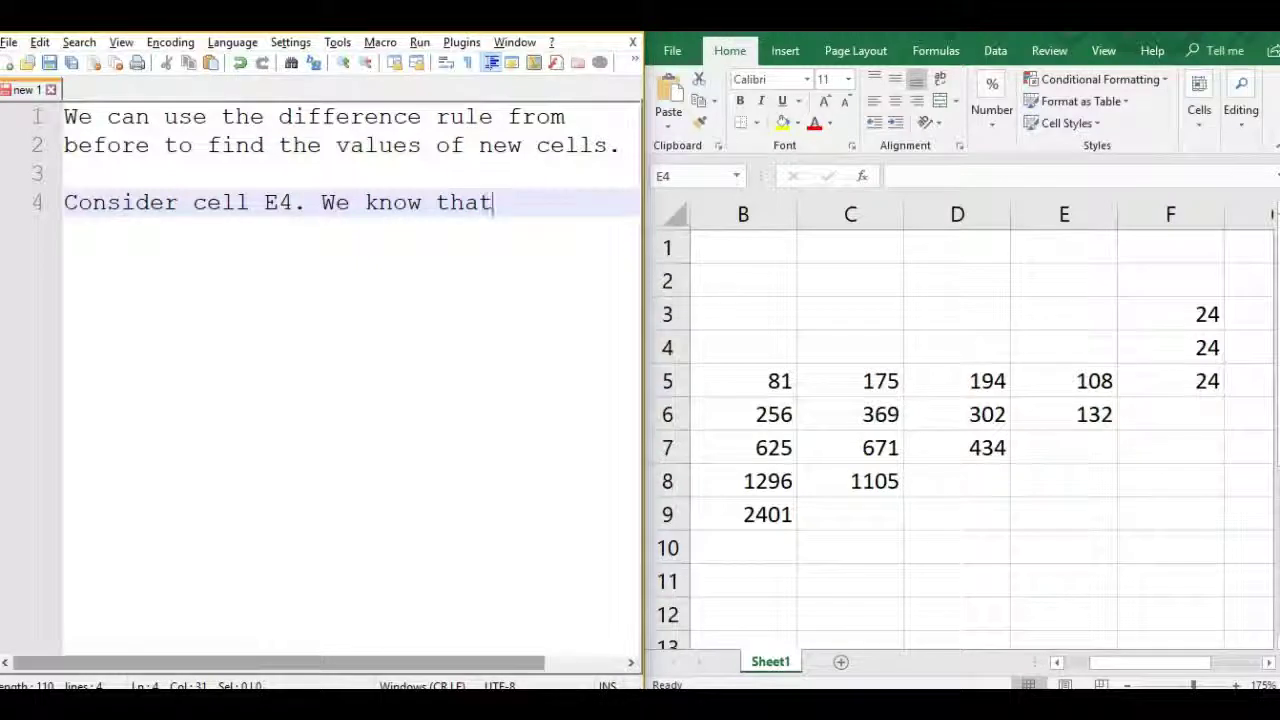
pyautogui.press('Return')
pyautogui.write('108')
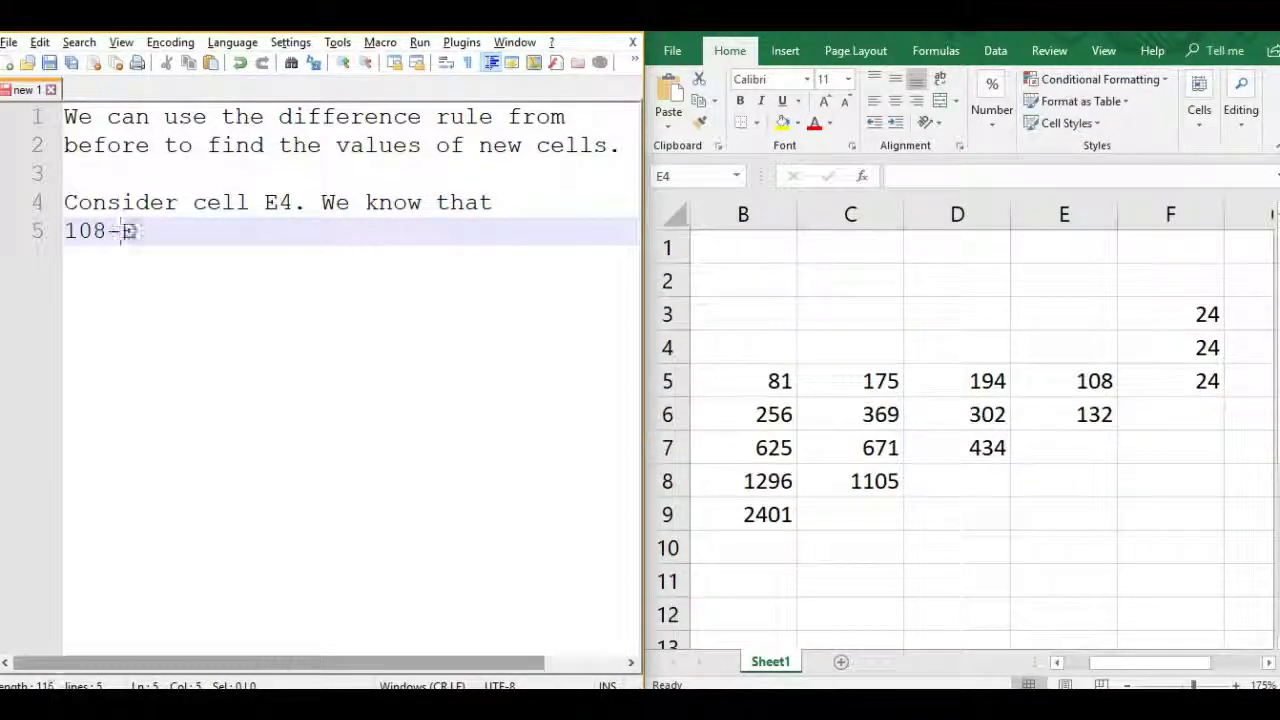
pyautogui.write('-E4 must be 24. ')
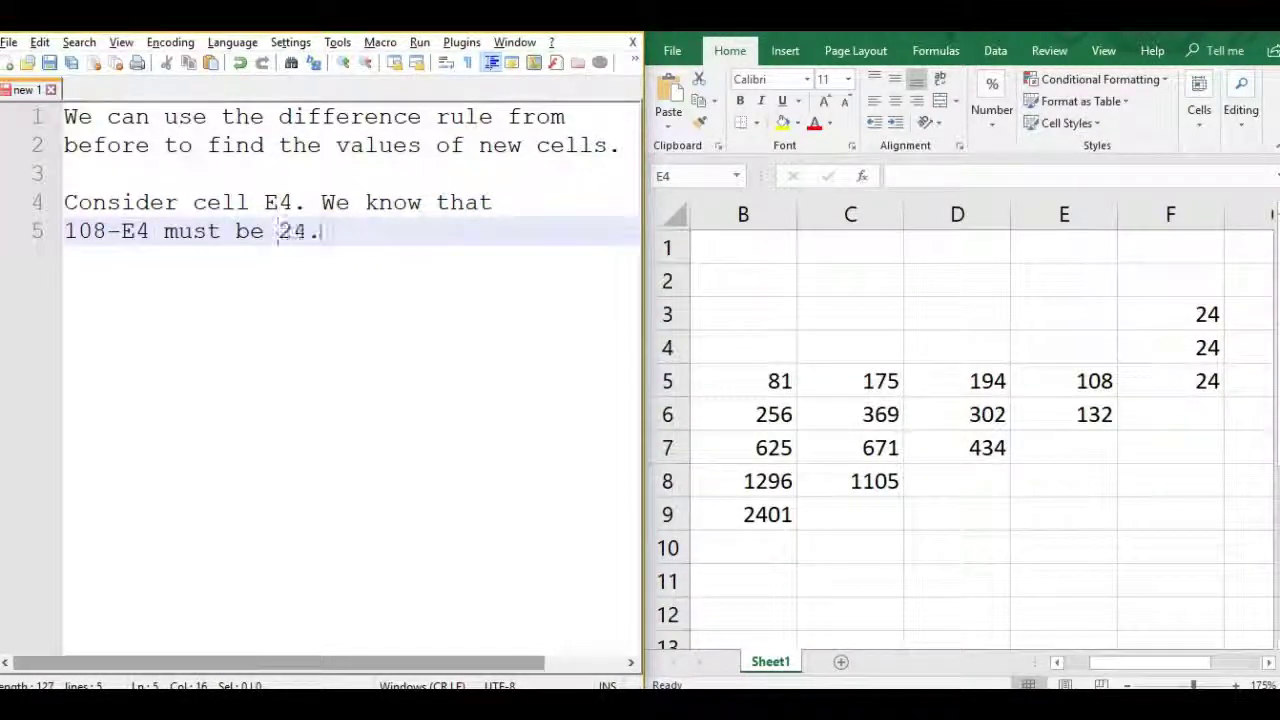
pyautogui.write('Therefore, E4')
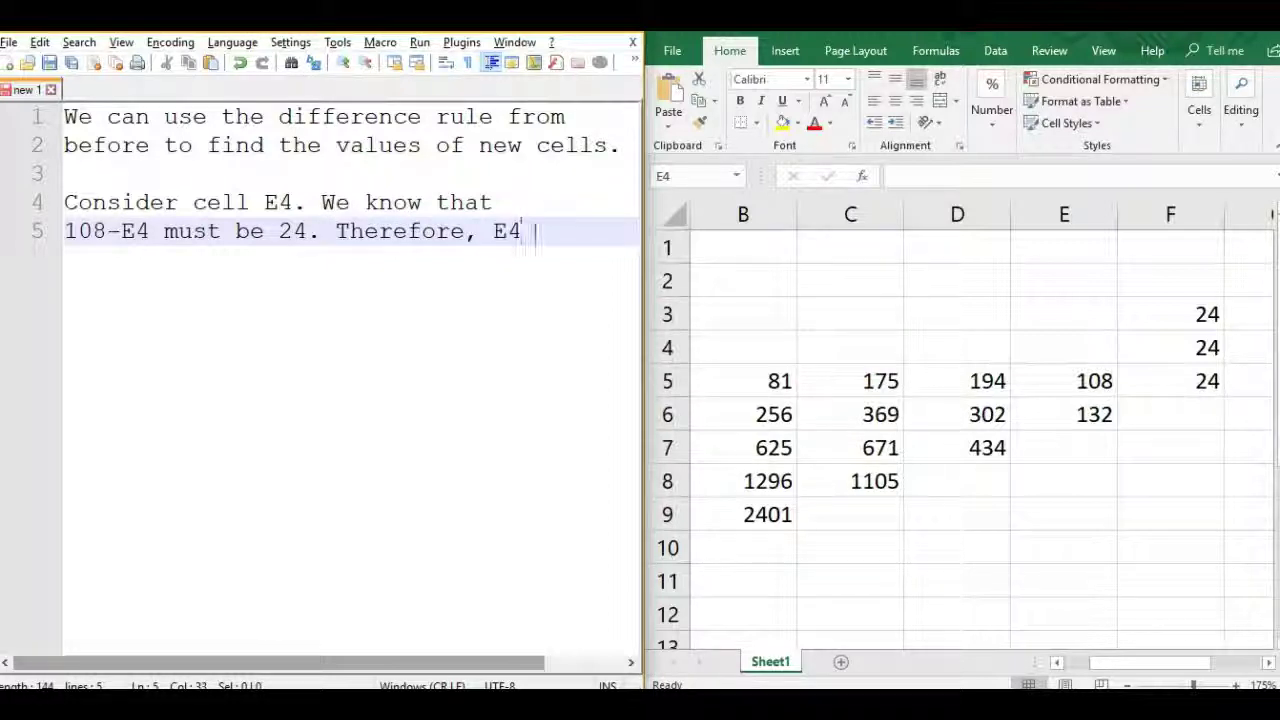
pyautogui.write(' = 84.')
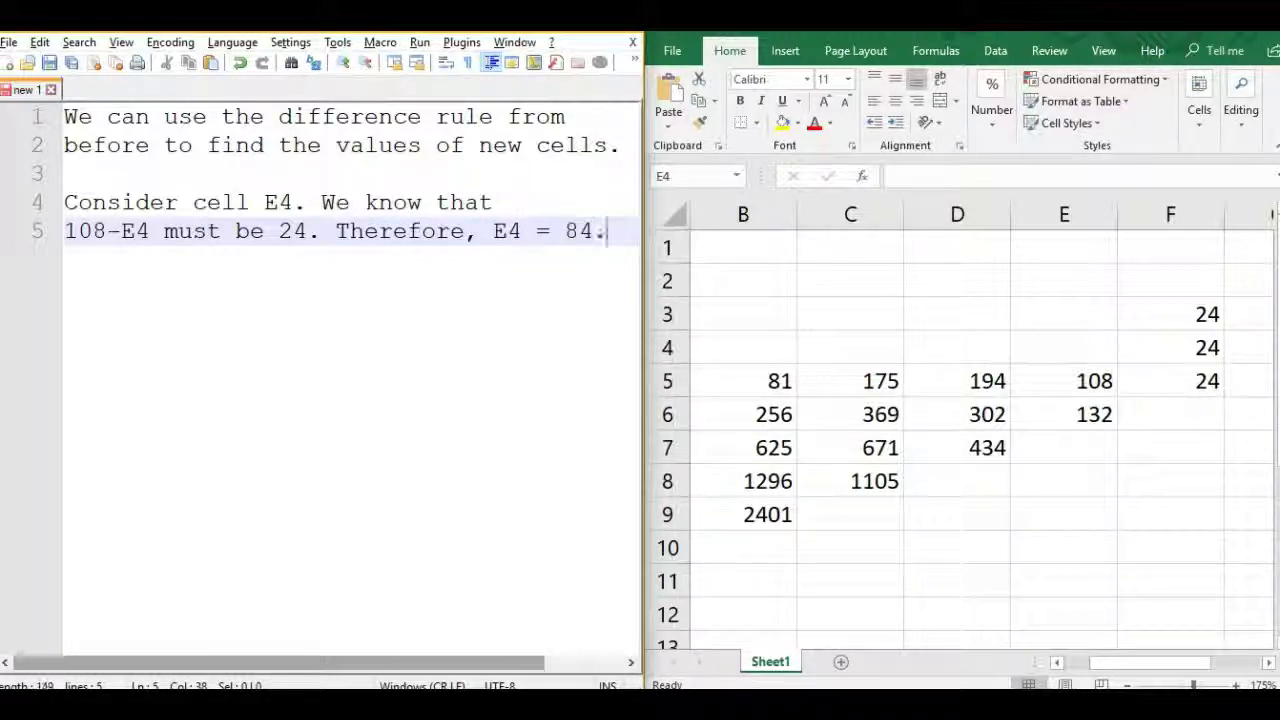
# Step: Switch to the Excel sheet and enter 84 in cell E4
pyautogui.hotkey('alt', 'Tab')
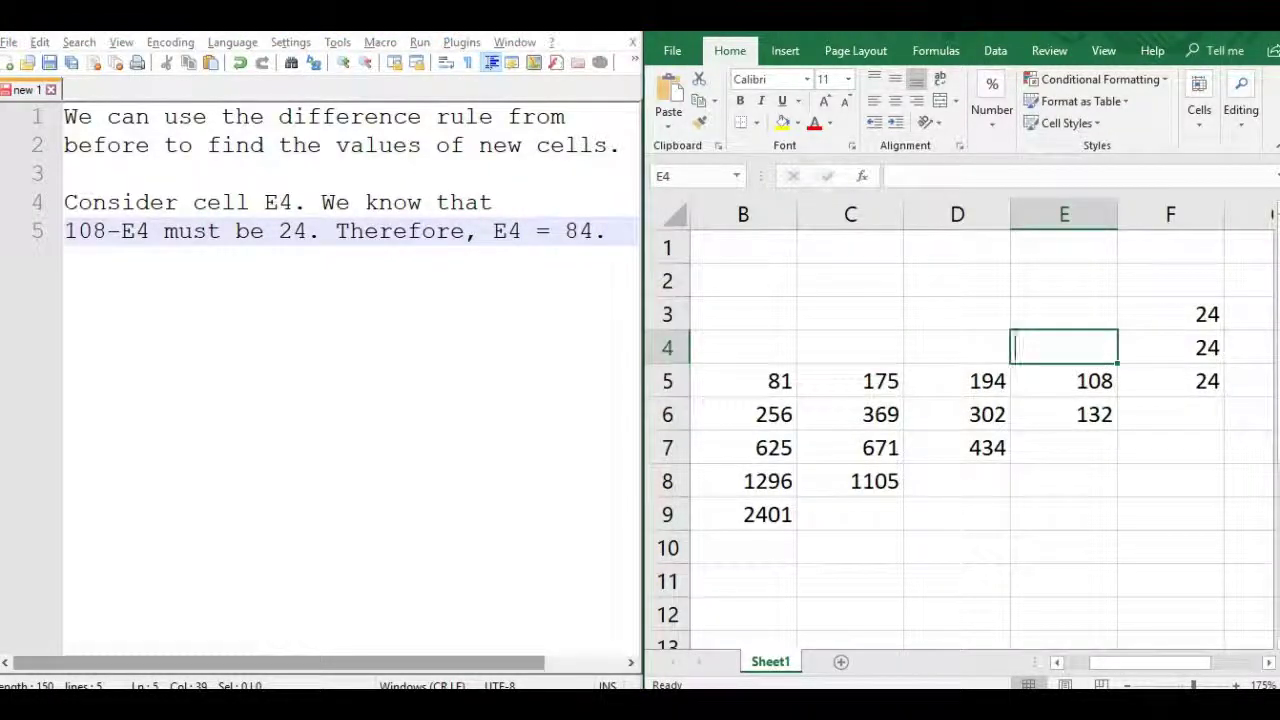
pyautogui.write('84')
# Step: Back in the text editor, replace the whole note with "I'll repeat this twice to the left."
pyautogui.hotkey('alt', 'Tab')
pyautogui.hotkey('ctrl', 'a')
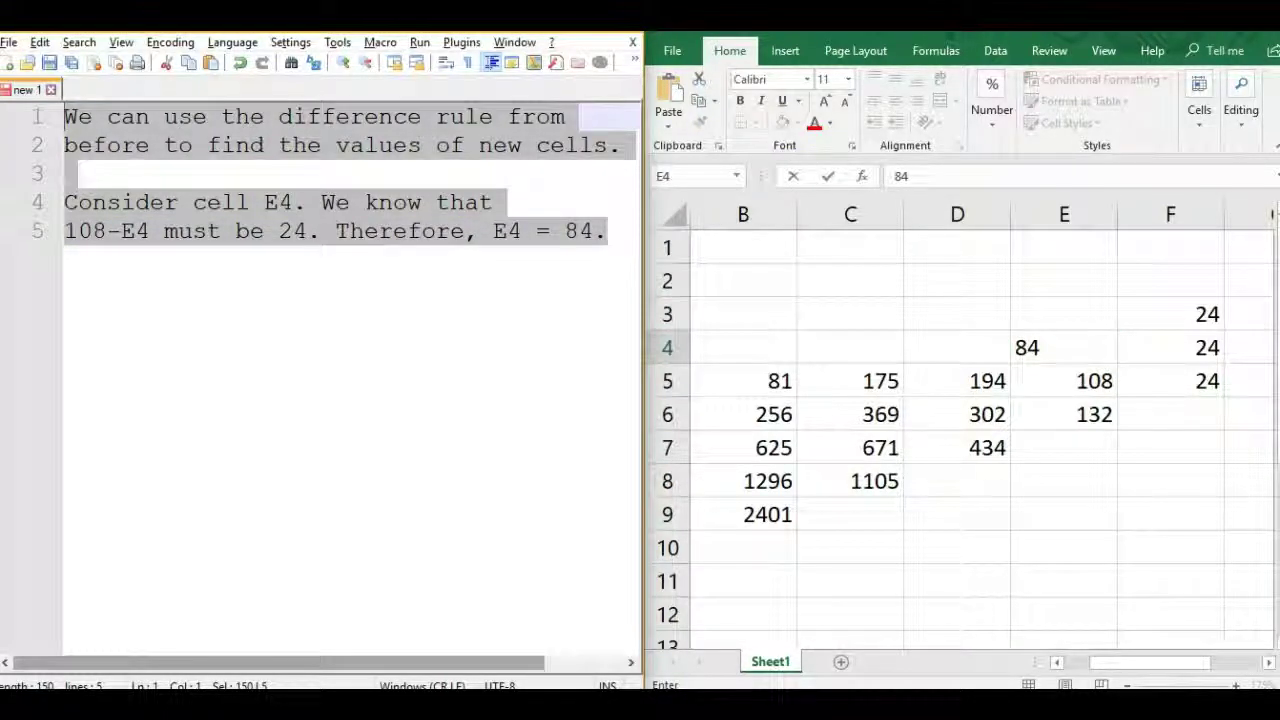
pyautogui.write("I'll repeat")
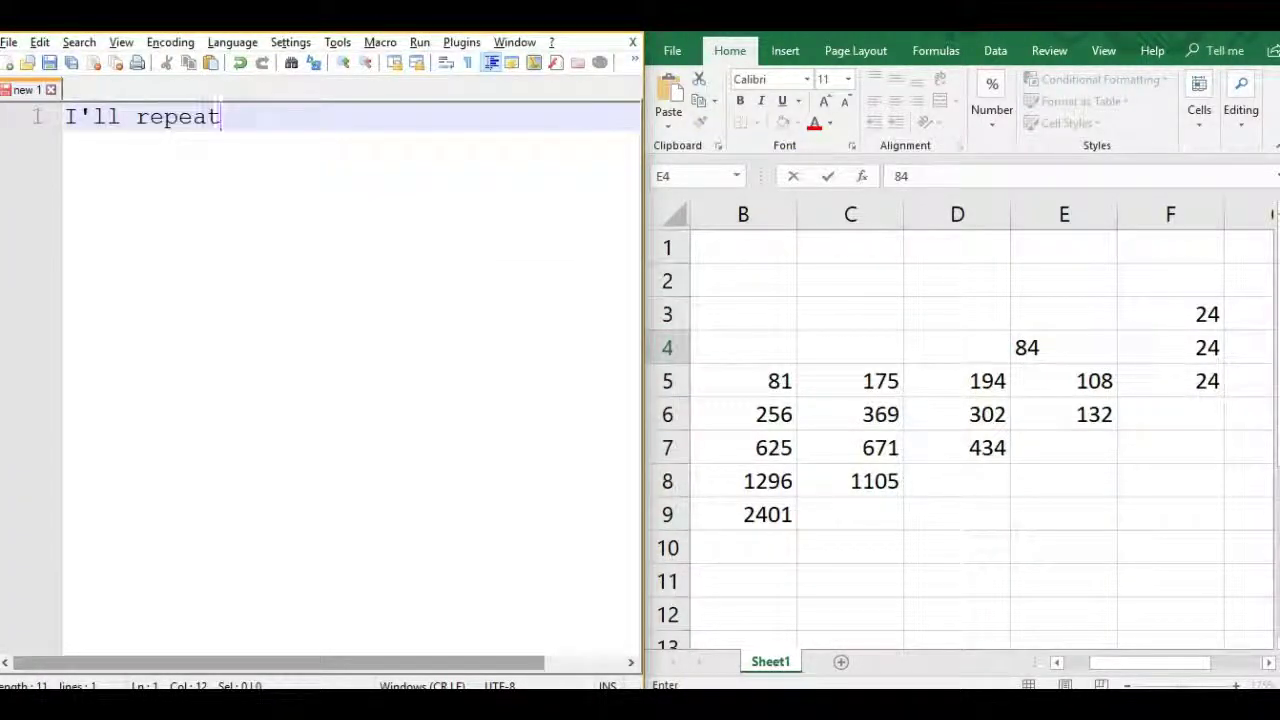
pyautogui.write(' this twi')
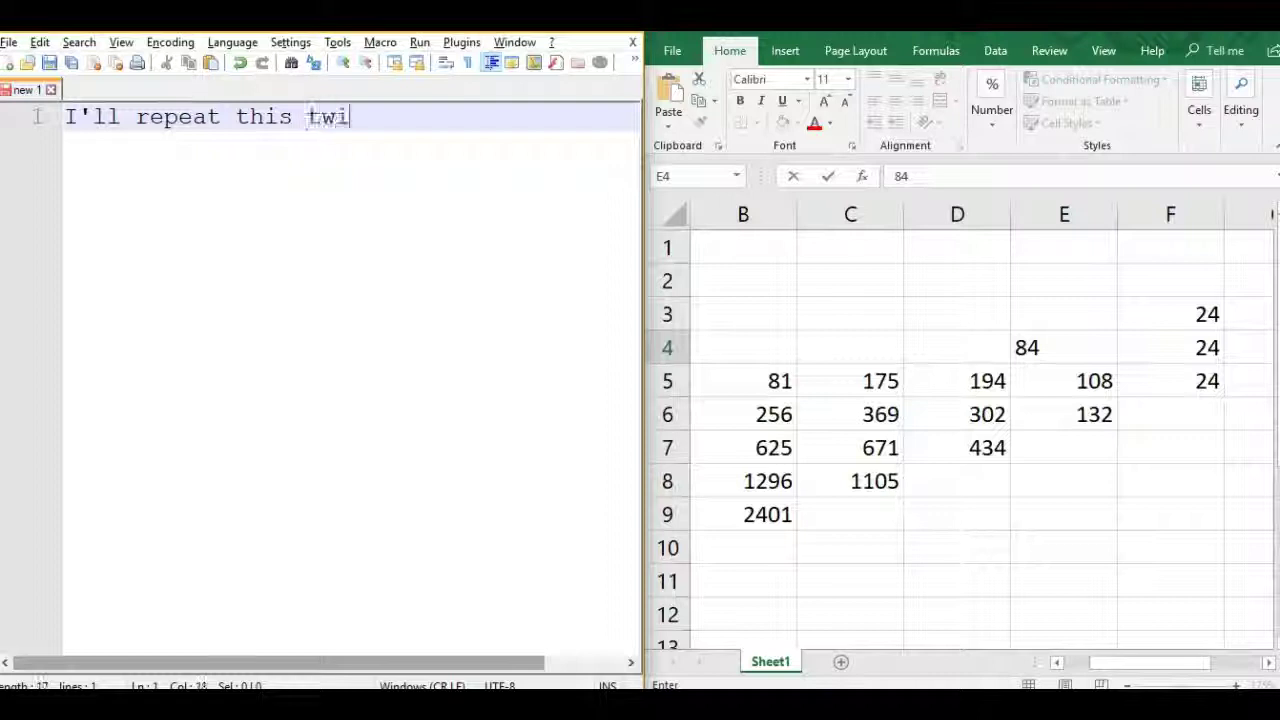
pyautogui.write('ce to the left.')
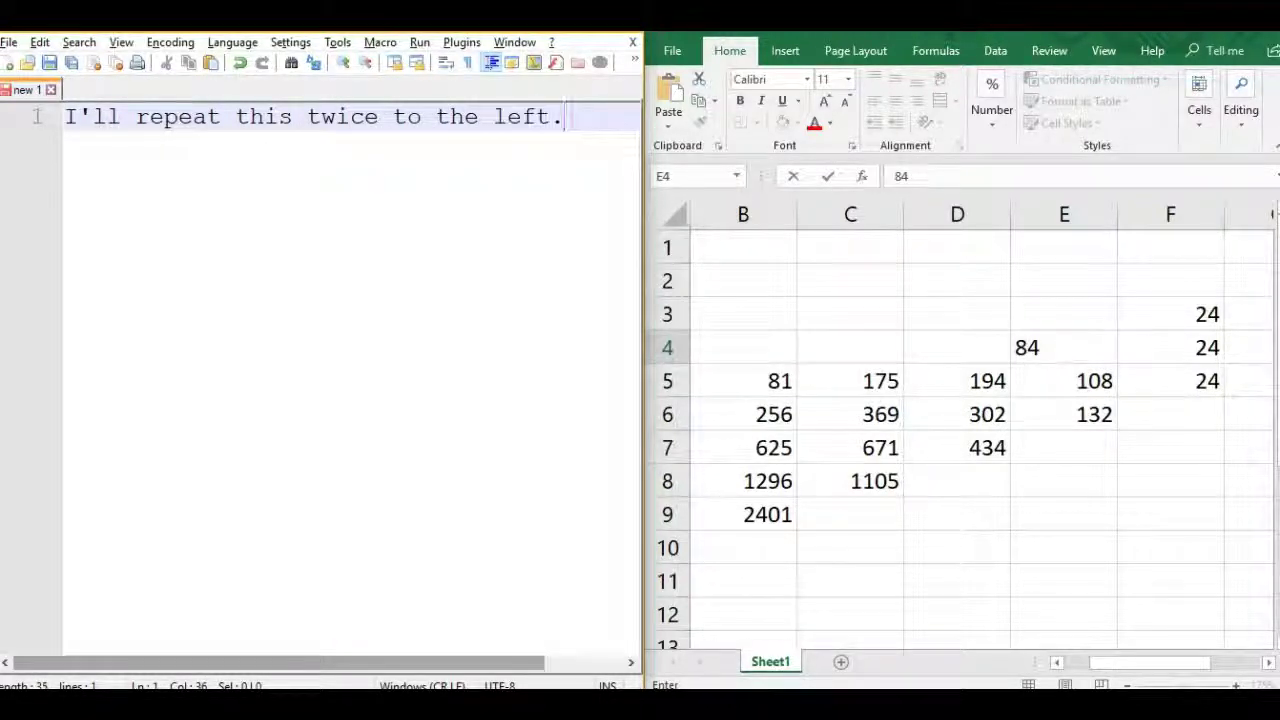
# Step: In the Excel sheet, enter 110 in cell D4 and 65 in cell C4, and finish with cell E3 selected
pyautogui.hotkey('alt', 'Tab')
pyautogui.press('Left')
pyautogui.write('1')
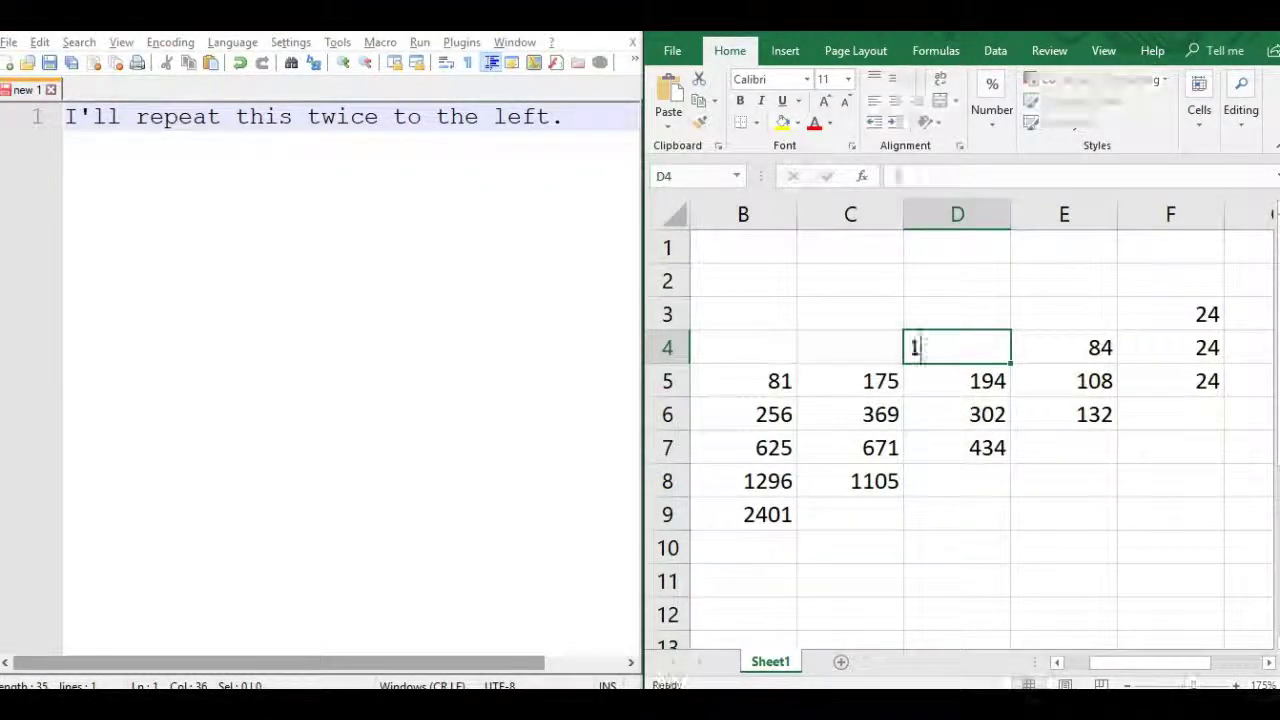
pyautogui.write('10')
pyautogui.press('Left')
pyautogui.write('65')
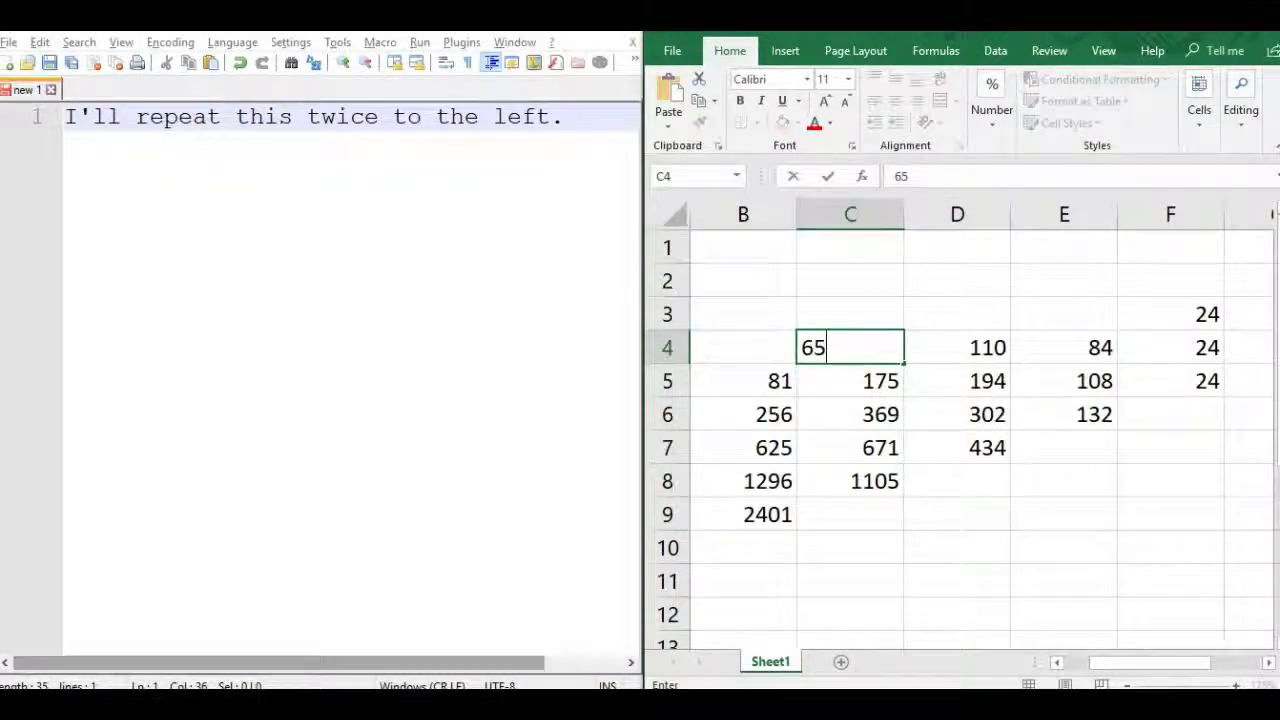
pyautogui.press('Up')
pyautogui.press('Right')
# Step: Replace the note with "There is one cell left to fill, E3. This will be 84-24 = 60." over two lines
pyautogui.hotkey('alt', 'Tab')
pyautogui.hotkey('ctrl', 'a')
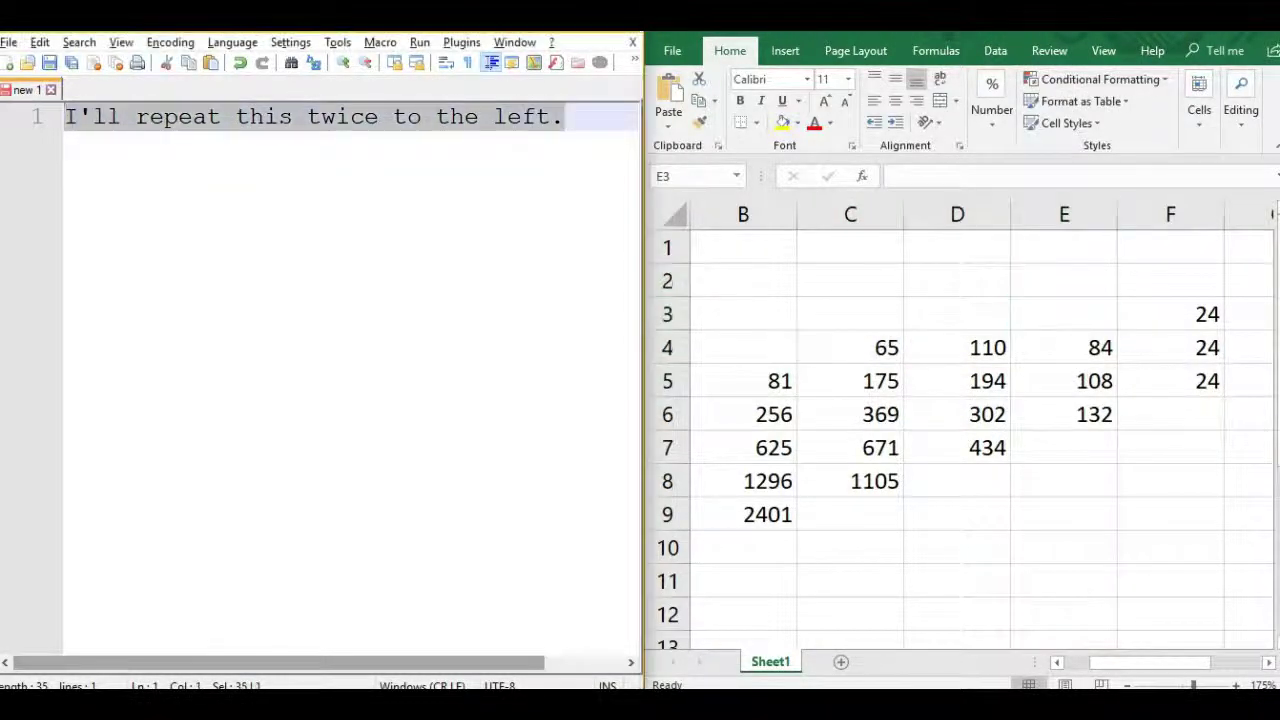
pyautogui.write('There is one cell lef')
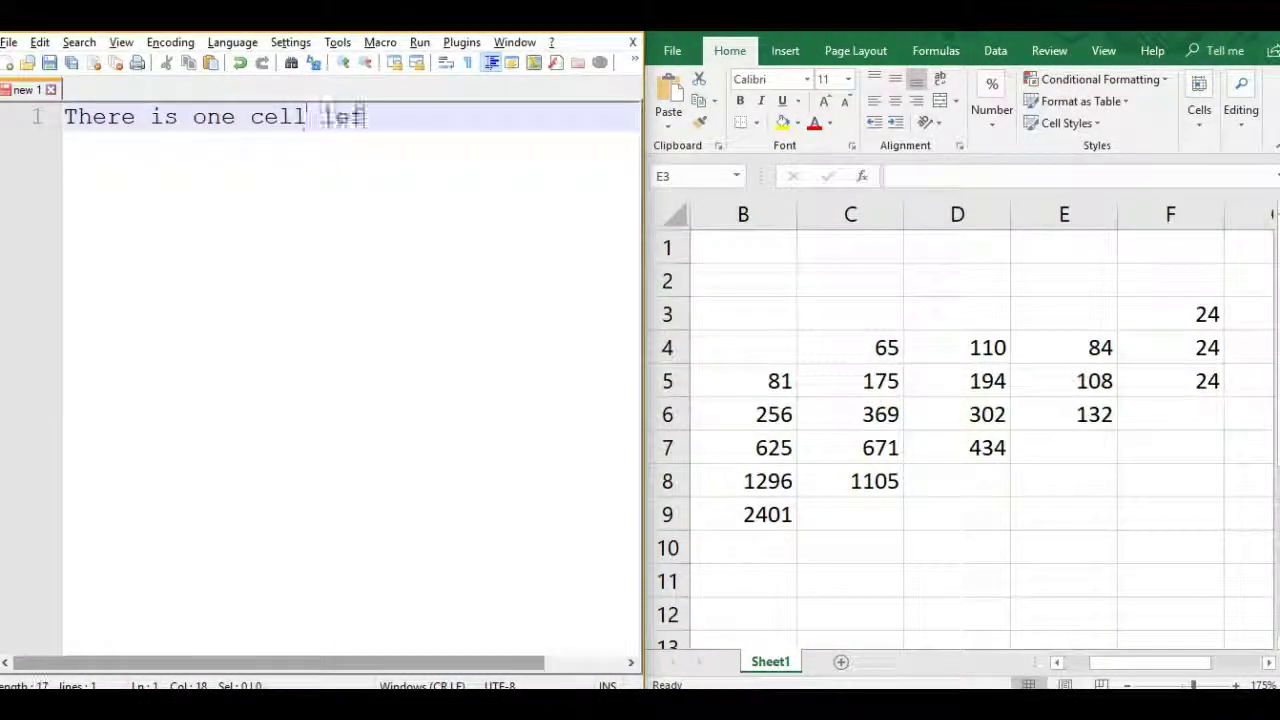
pyautogui.write('t to till.')
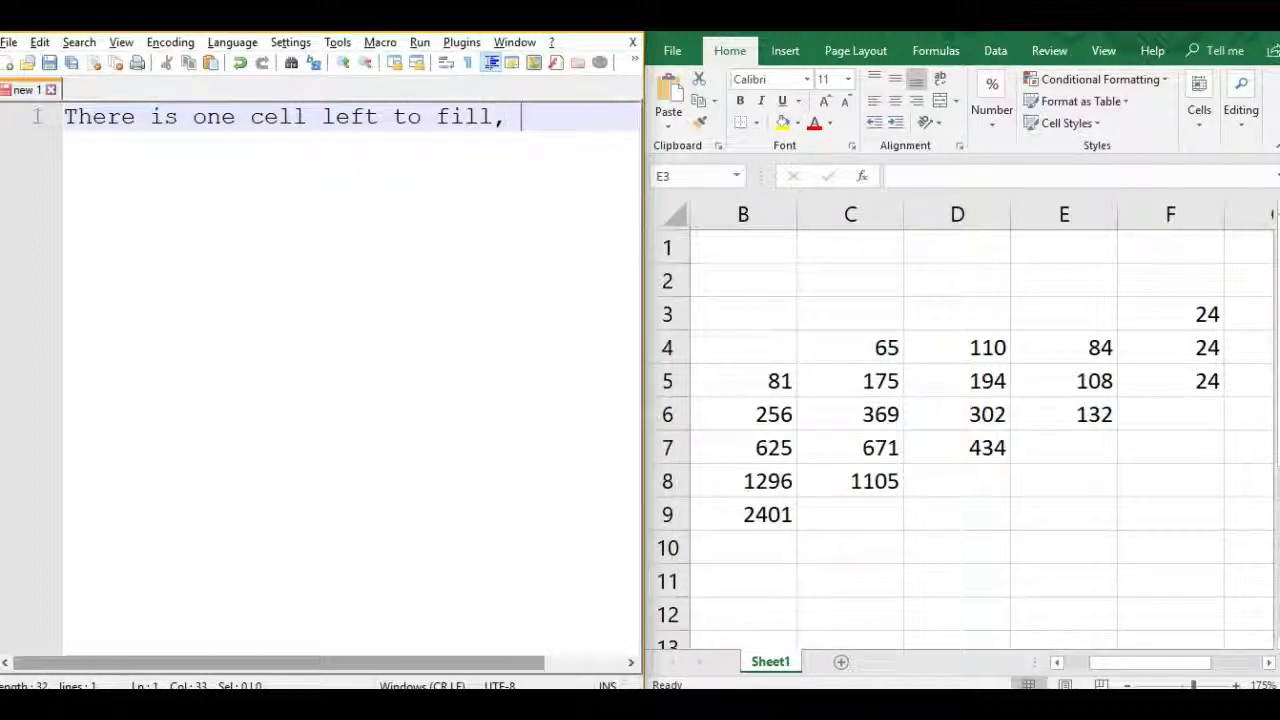
pyautogui.write(', E3.')
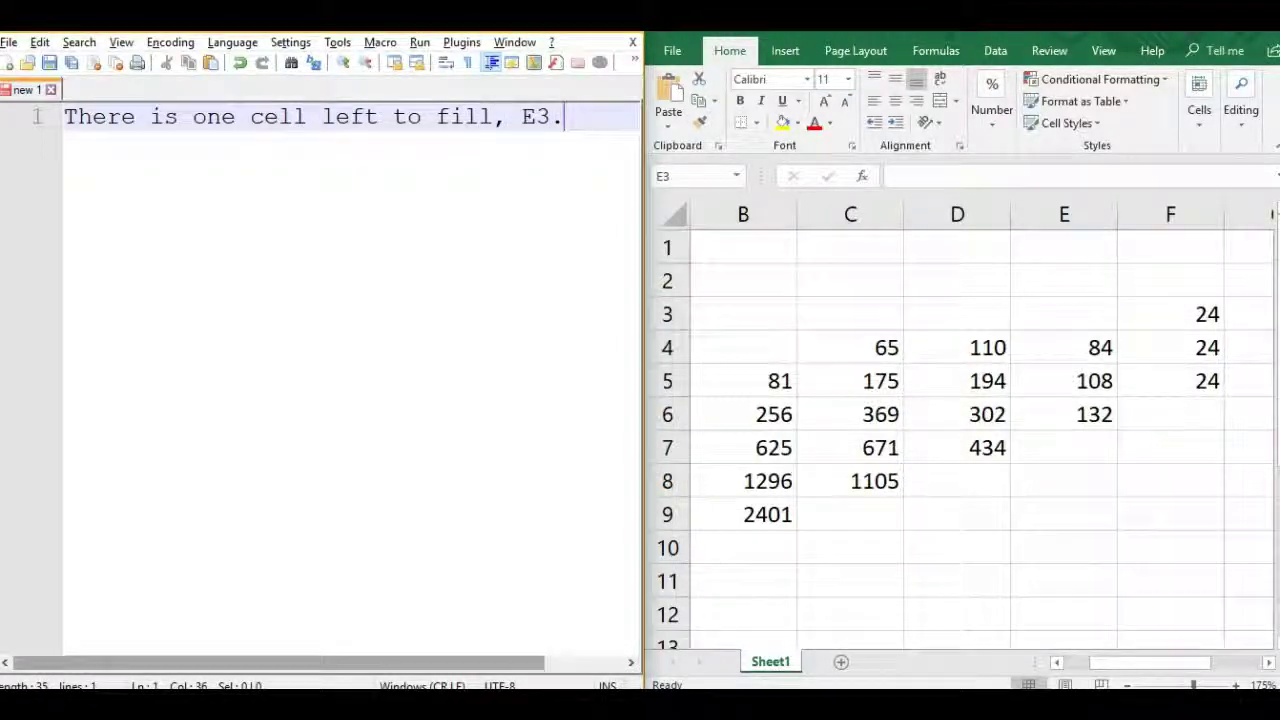
pyautogui.press('Return')
pyautogui.write('This will be ')
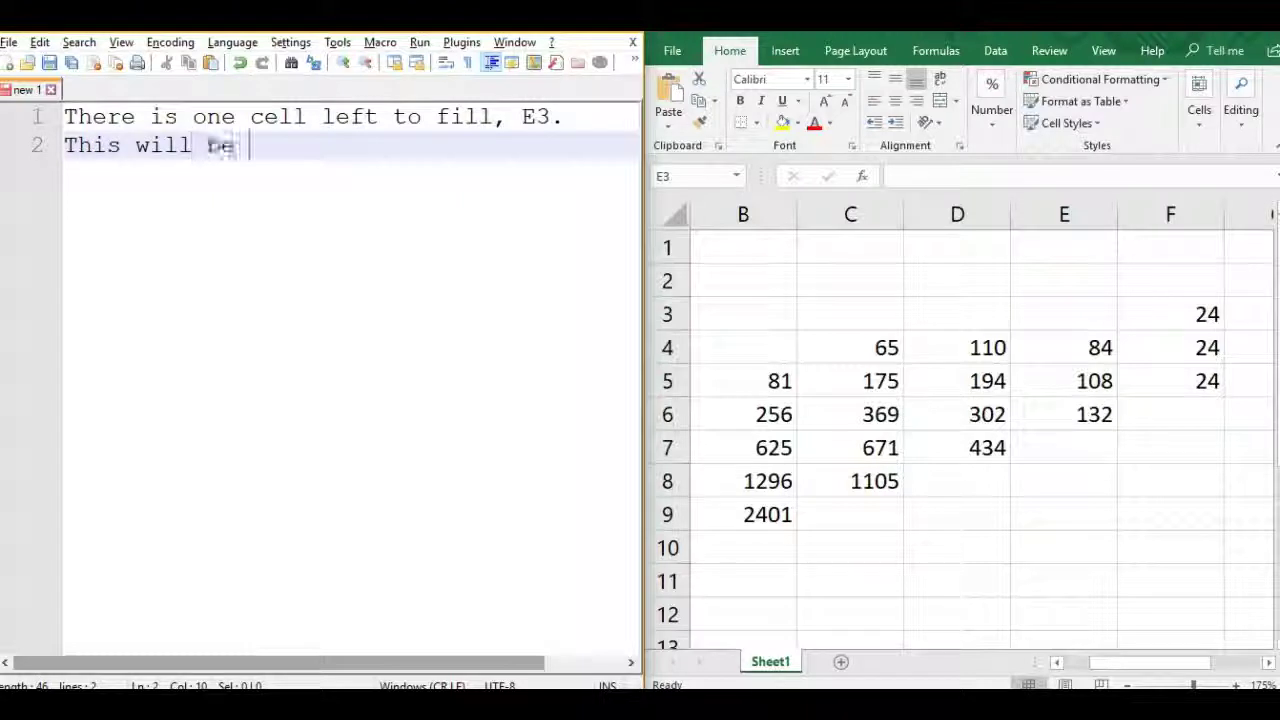
pyautogui.write('84-24 = 60.')
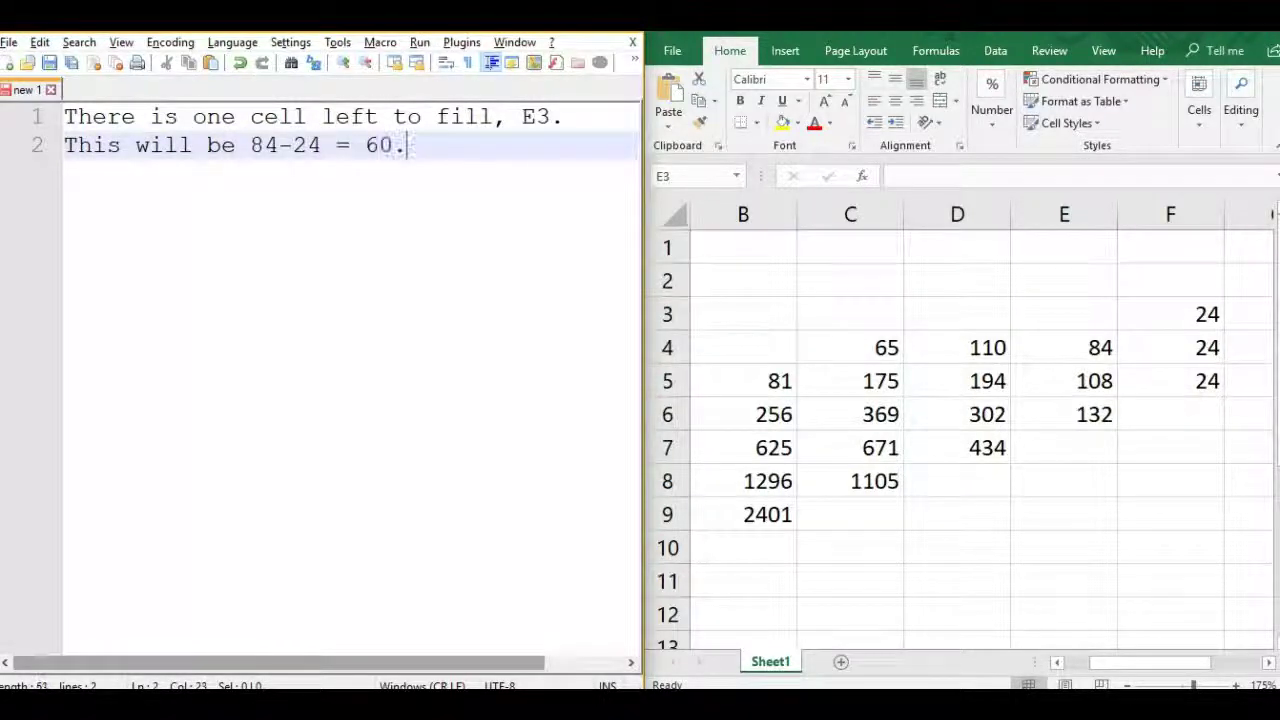
# Step: Enter 60 in cell E3 of the Excel sheet and clear all text from the note
pyautogui.hotkey('alt', 'Tab')
pyautogui.write('60')
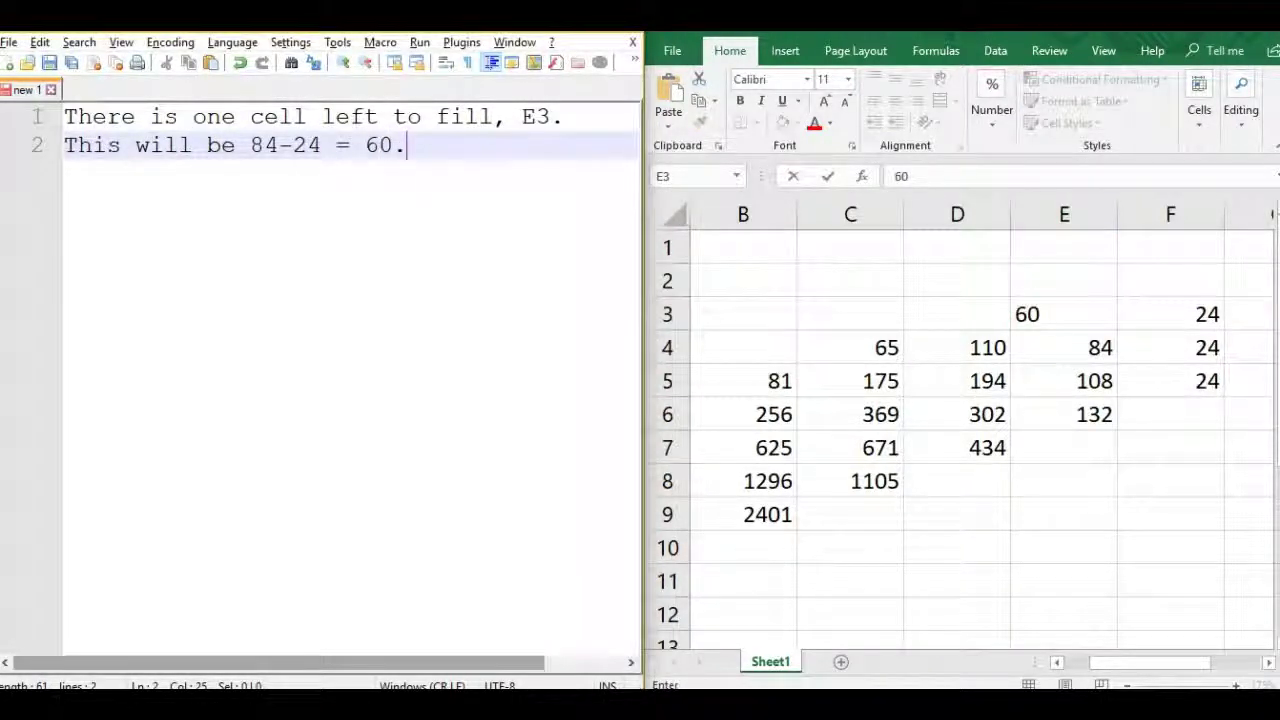
pyautogui.hotkey('ctrl', 'a')
pyautogui.press('Delete')
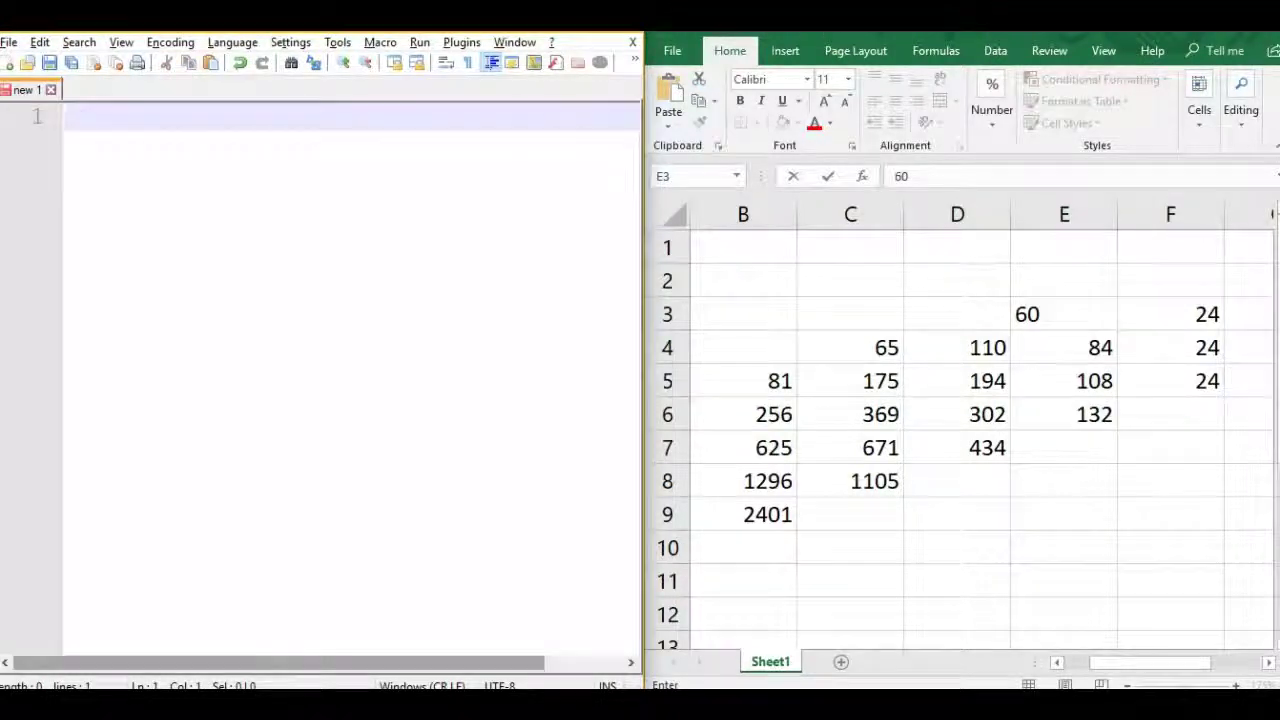
pyautogui.hotkey('alt', 'Tab')
pyautogui.press('Left')
# Step: Write "Reading along the top, we have our initial values." over two lines in the empty note
pyautogui.hotkey('alt', 'Tab')
pyautogui.write('Reading')
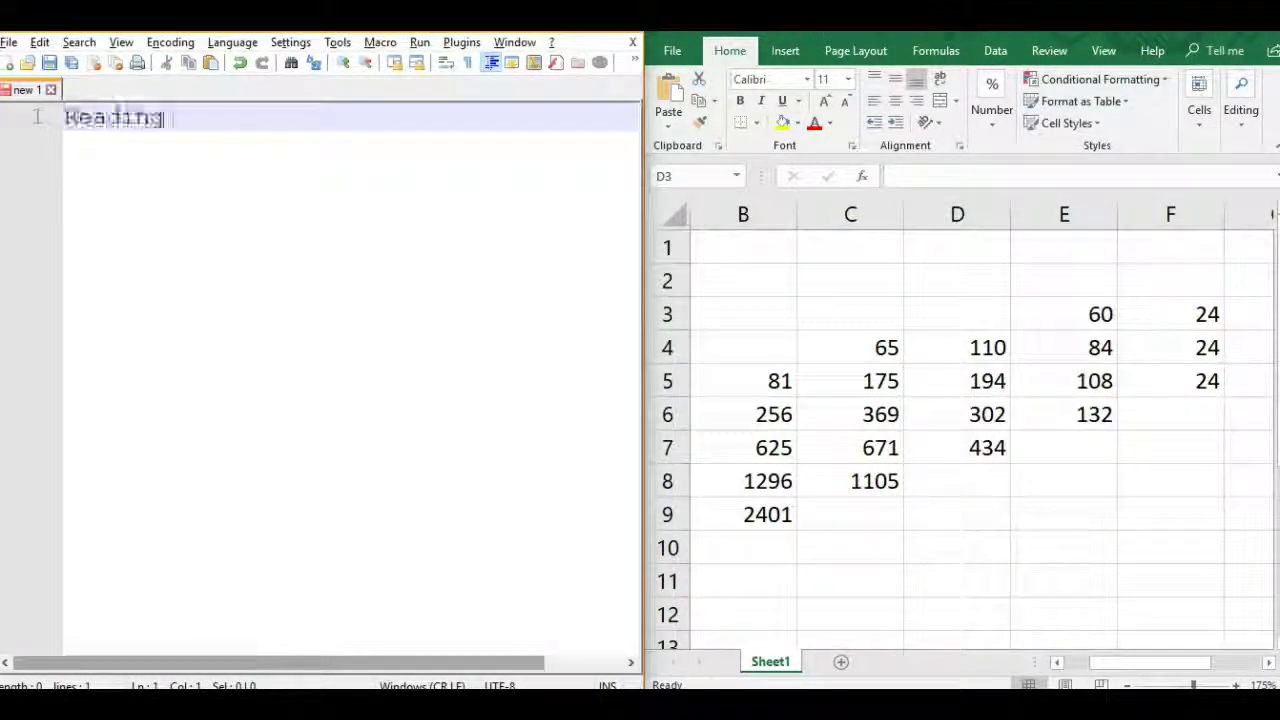
pyautogui.write(' along the top, we nave our')
pyautogui.press('Return')
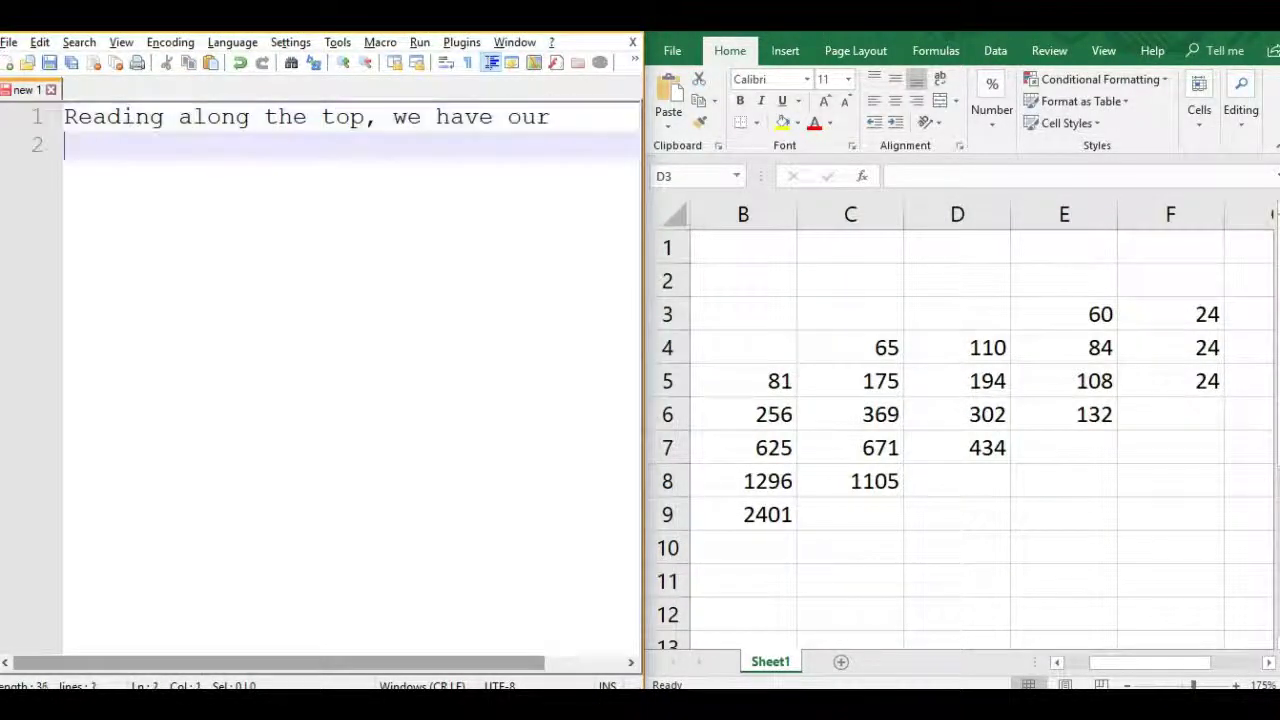
pyautogui.write('initial values.')
# Step: Add a paragraph to the note, after a blank line, reading "81, 65, 110, 60, and 24."
pyautogui.press('Return')
pyautogui.press('Return')
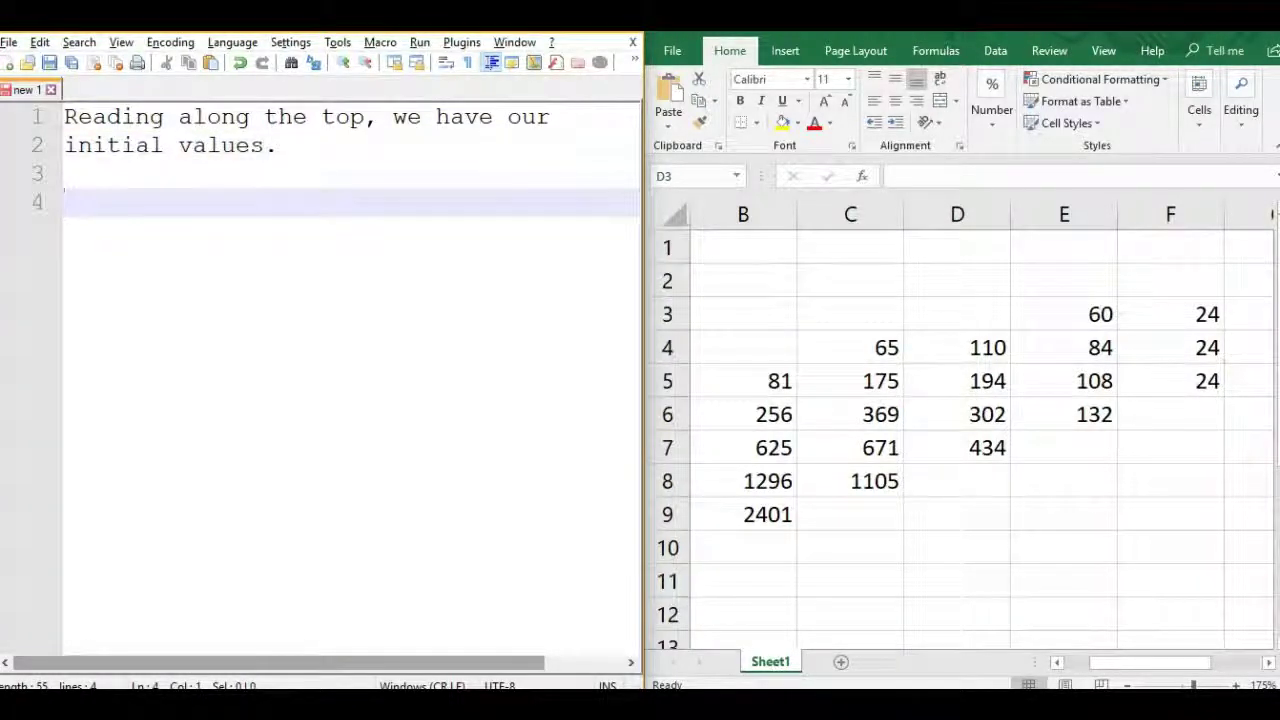
pyautogui.write('81, 65, 110, 60')
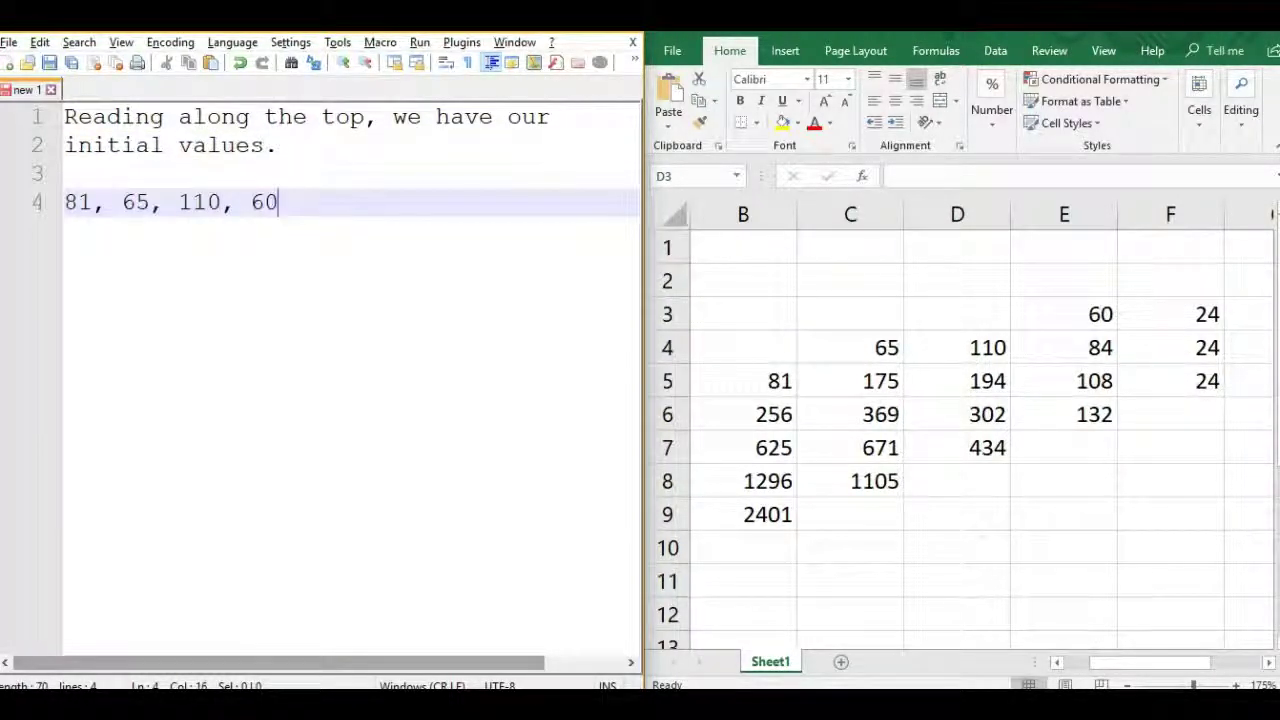
pyautogui.write(', and 24.')
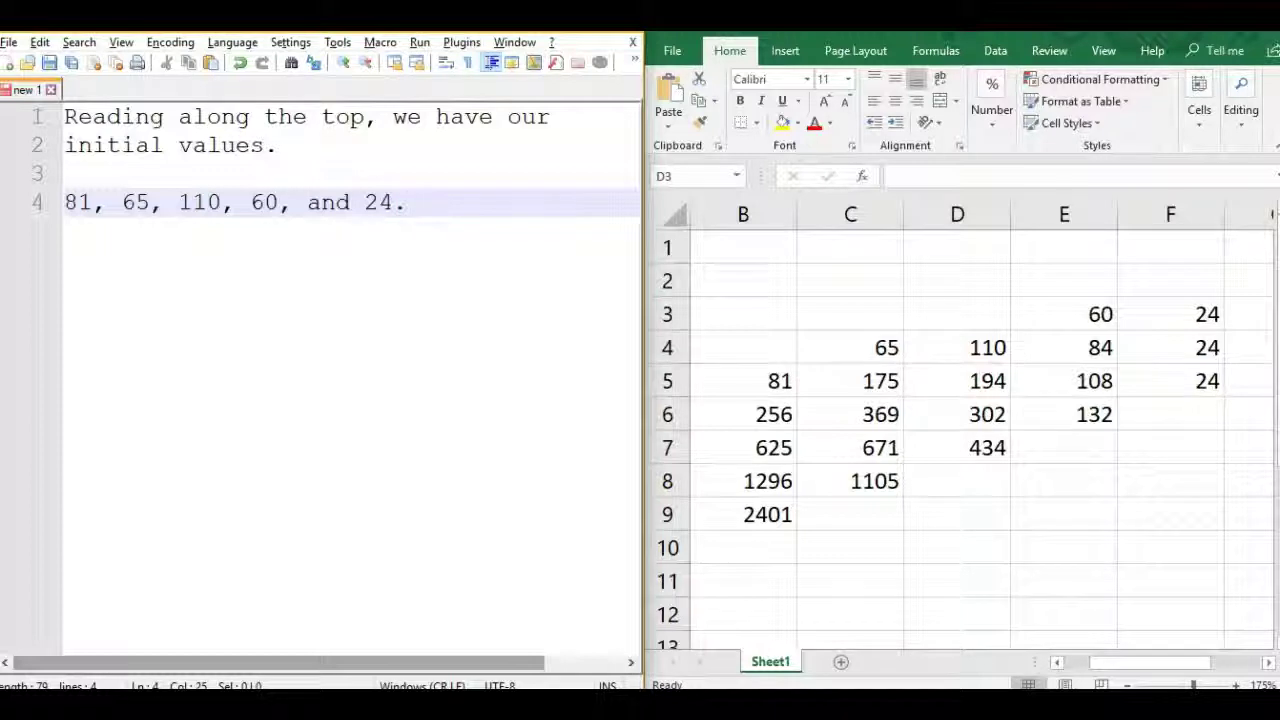
# Step: Replace the note with "Before we test these values in the engine, I'd like to briefly show how the engine finds the next value." over three lines
pyautogui.hotkey('ctrl', 'a')
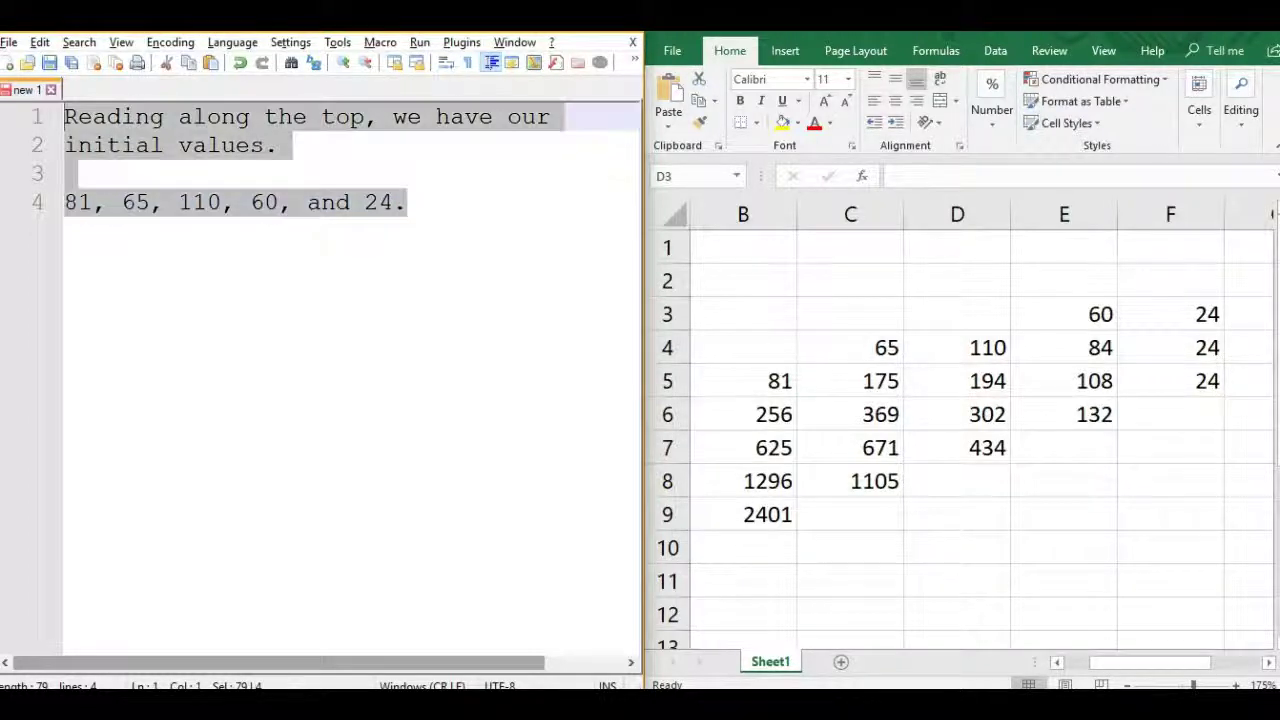
pyautogui.write('Before we test these values in the')
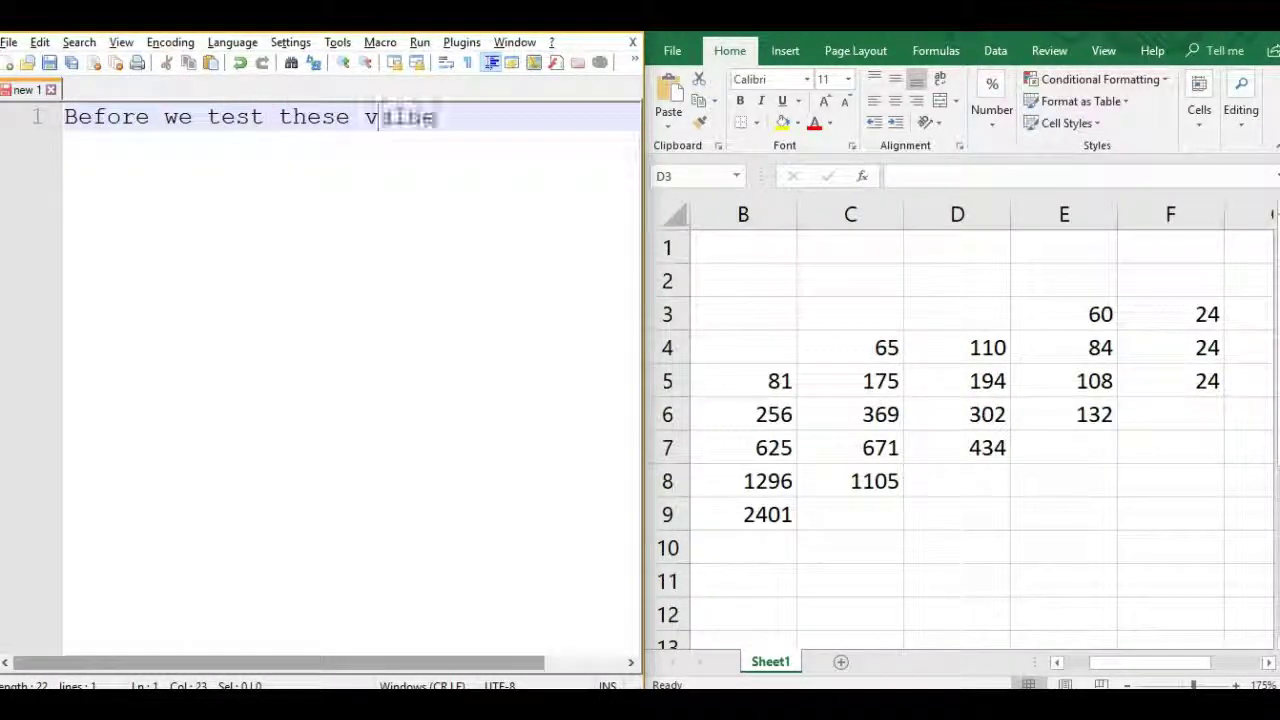
pyautogui.press('Return')
pyautogui.write('engine, I')
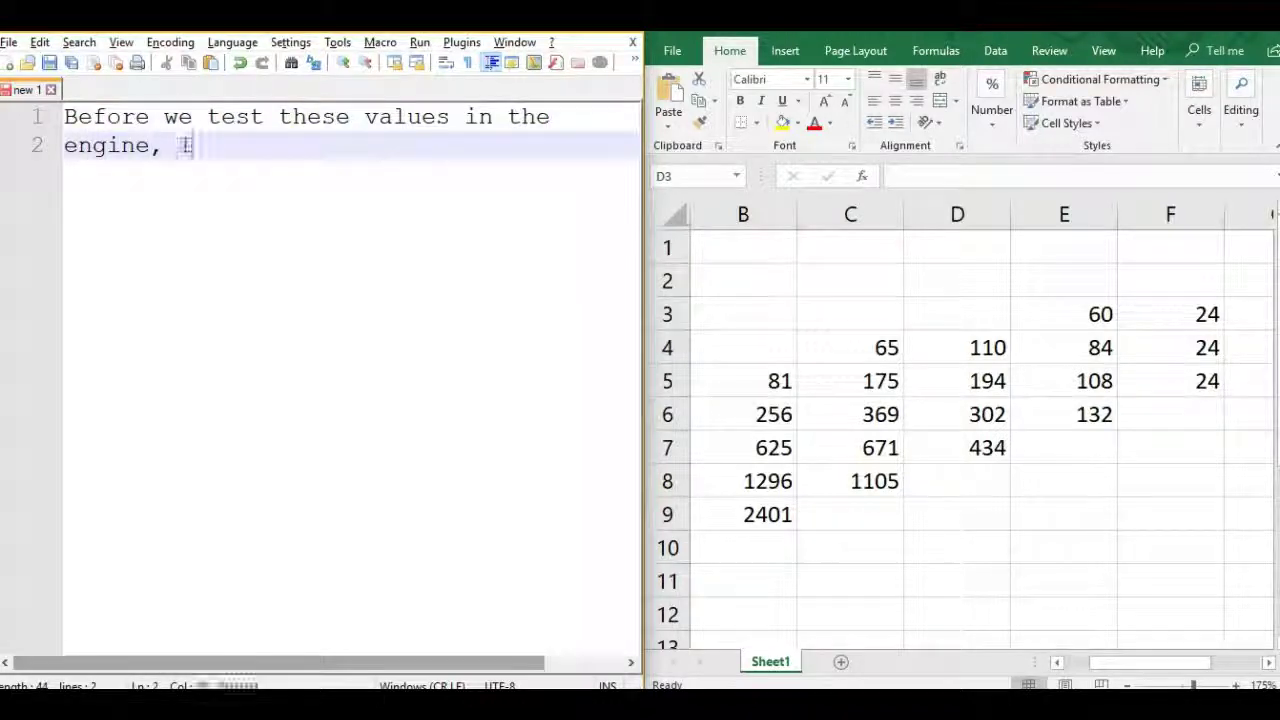
pyautogui.write("'d like to briefly show how")
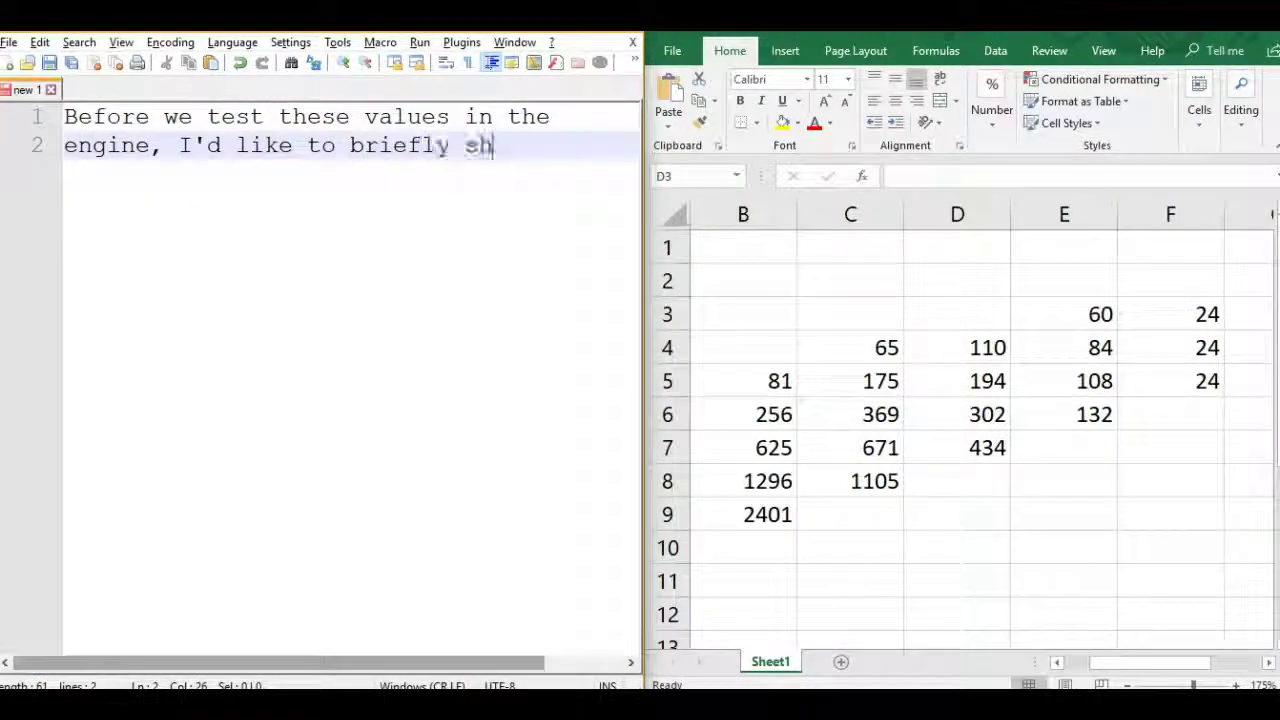
pyautogui.press('Return')
pyautogui.write('the engine finds the next value.')
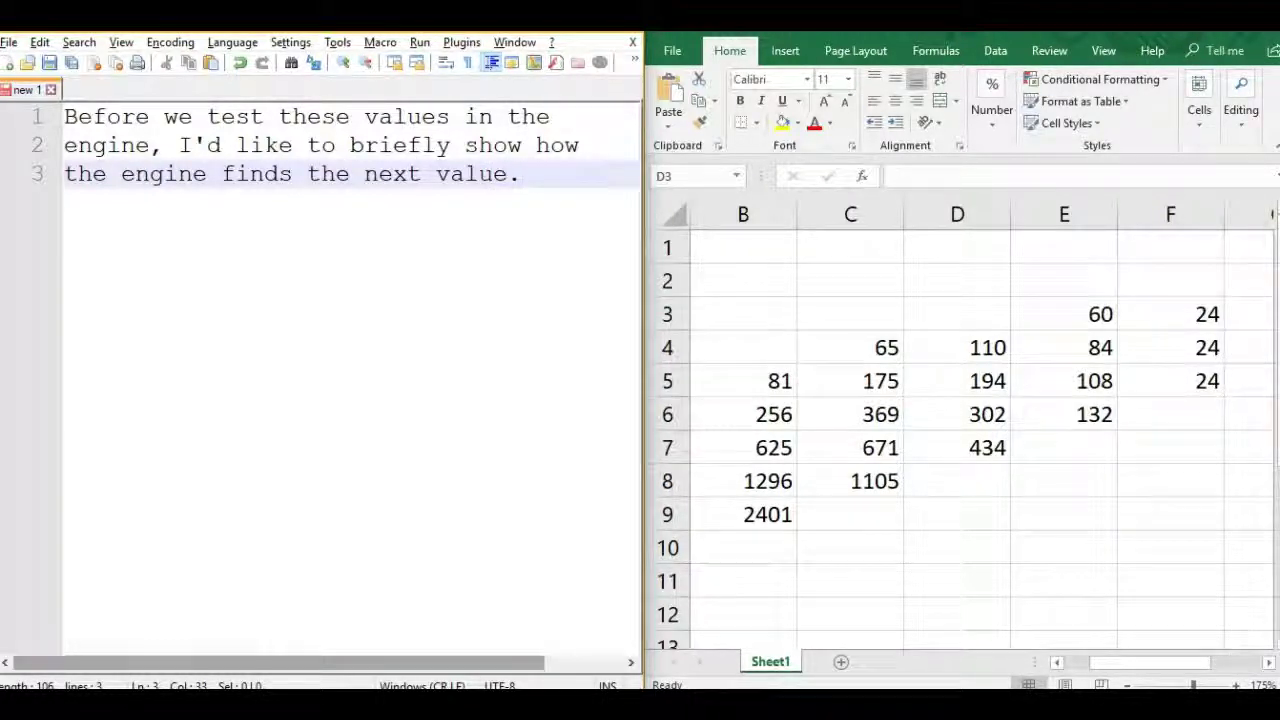
# Step: Replace the note with "Since the 24 is constant, we can extend it downwards." over two lines
pyautogui.hotkey('ctrl', 'a')
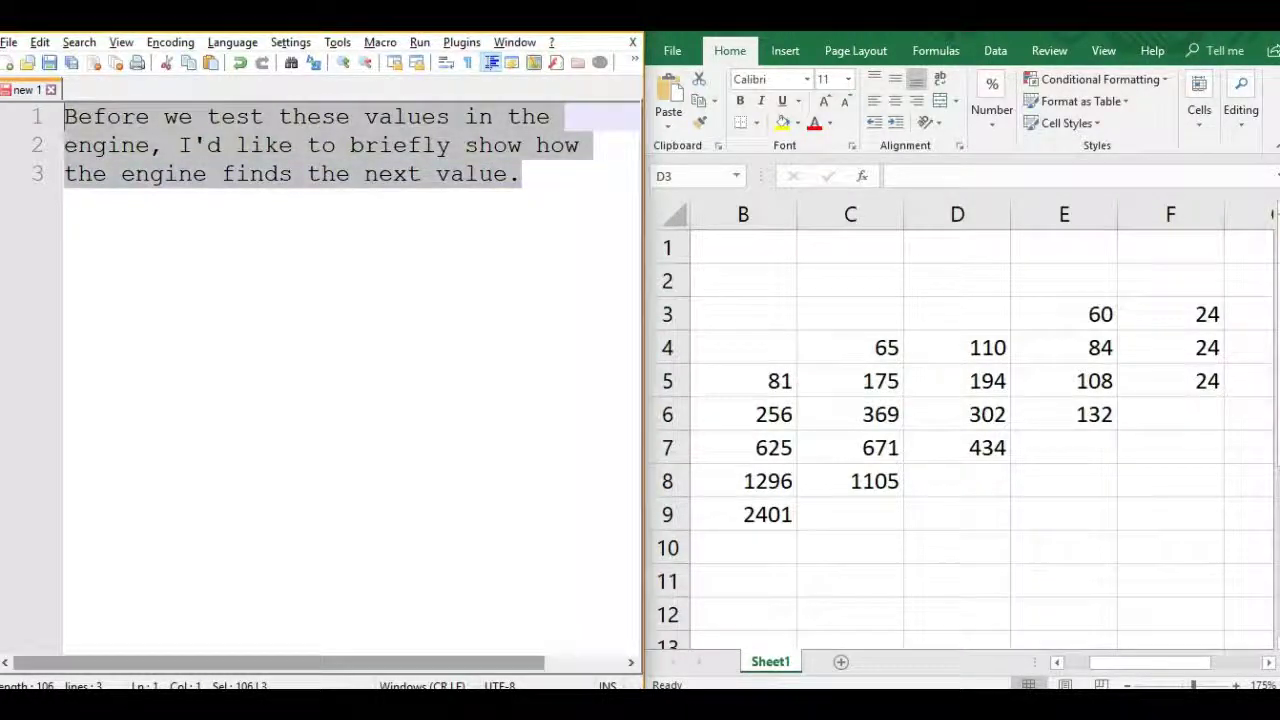
pyautogui.write('Since the 24 is constant, we')
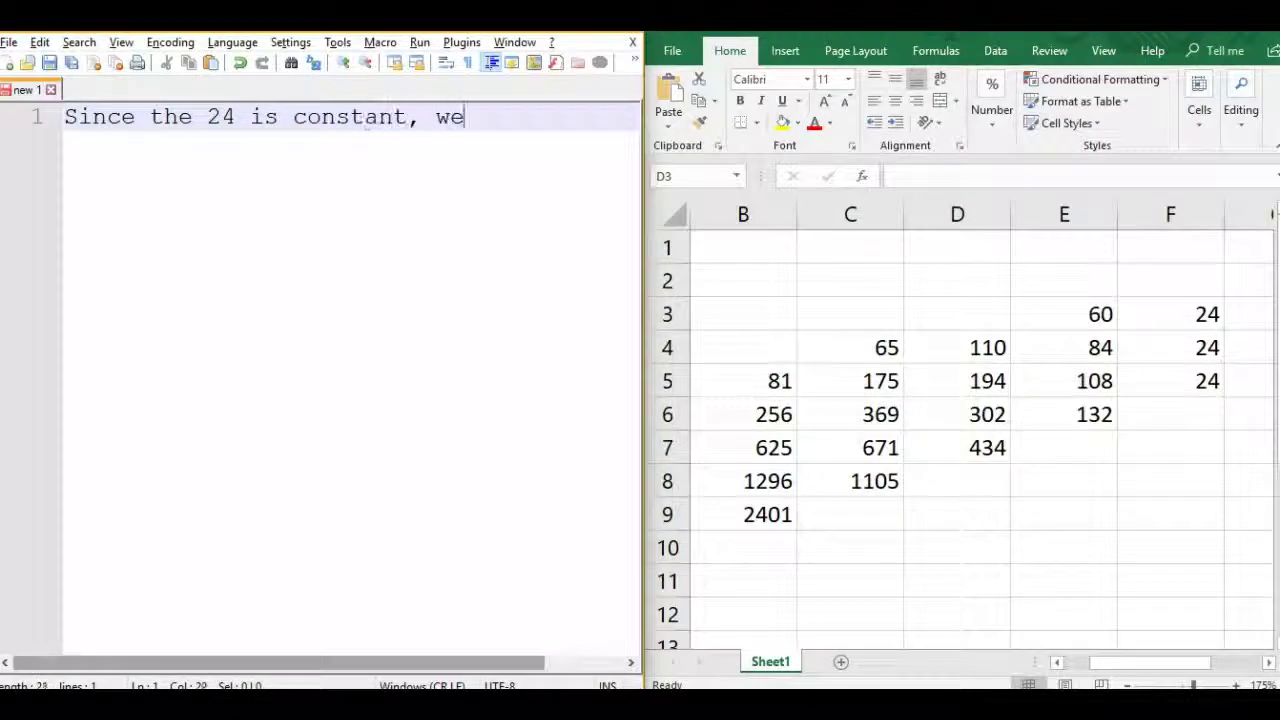
pyautogui.write(' can')
pyautogui.press('Return')
pyautogui.write('extend ')
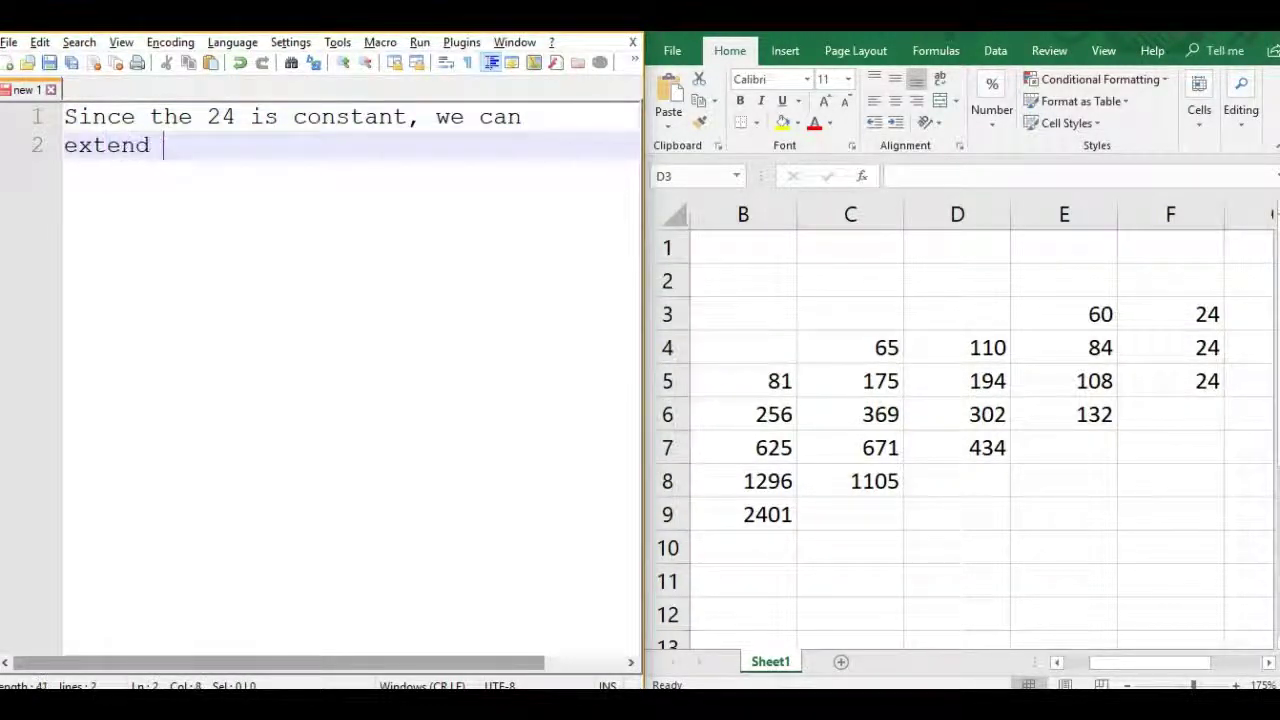
pyautogui.write('it downwards')
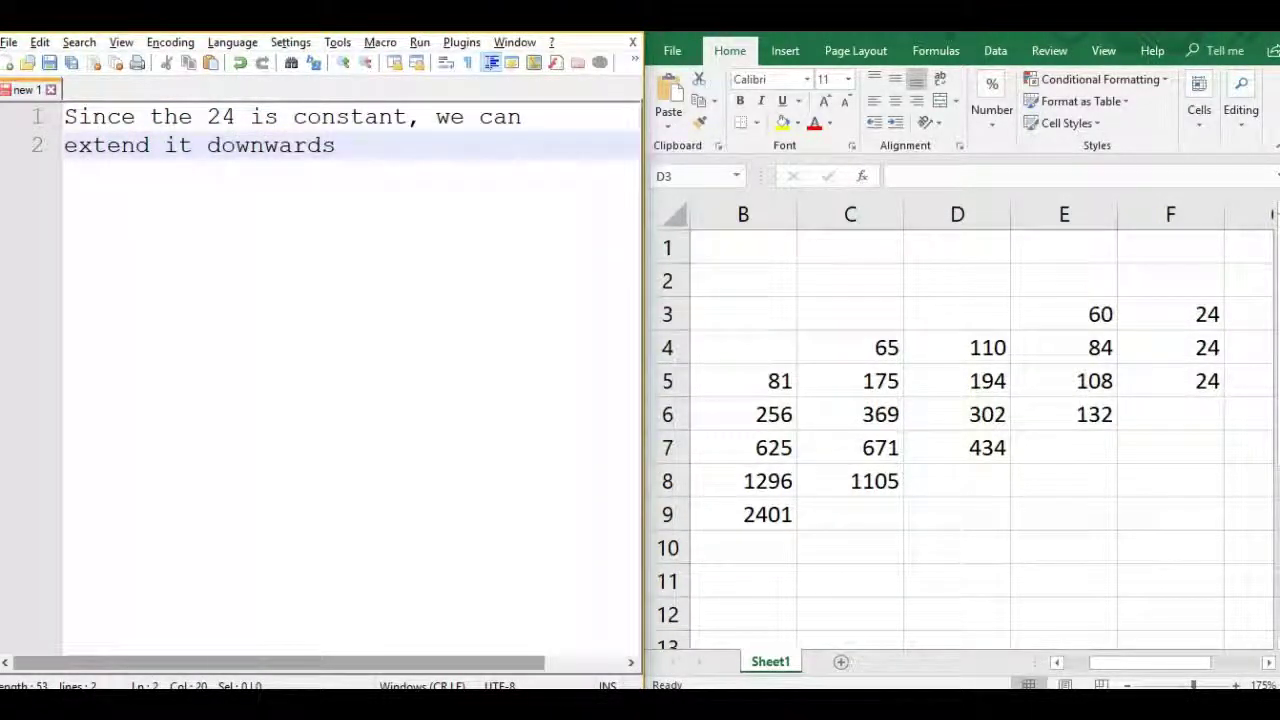
pyautogui.write('.')
# Step: Switch to the Excel sheet and enter 24 in cell F6
pyautogui.hotkey('alt', 'Tab')
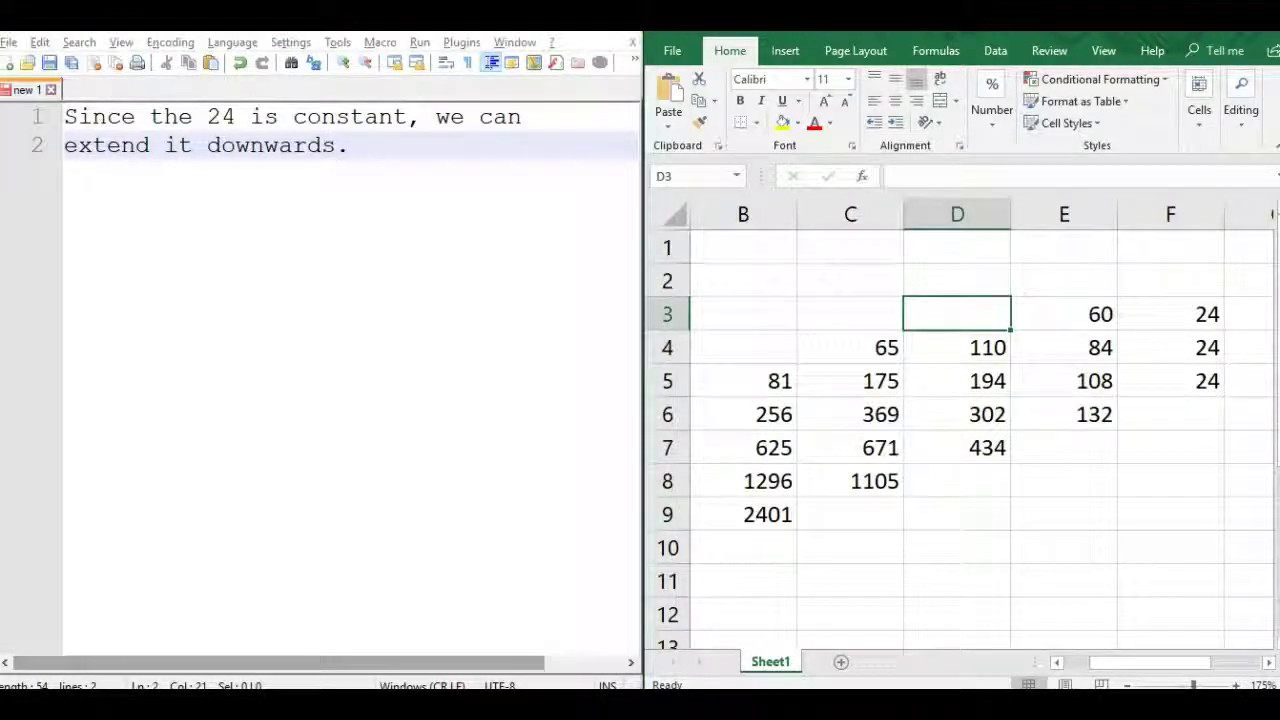
pyautogui.click(1170, 414)
pyautogui.write('24')
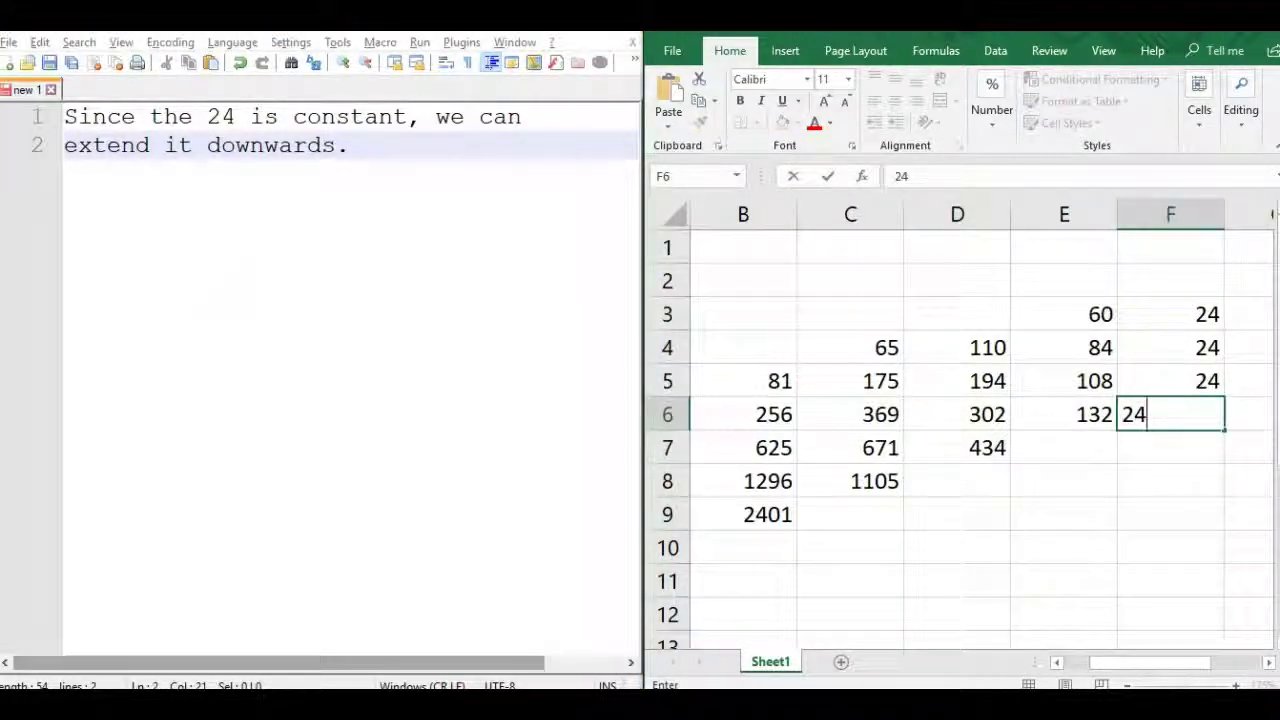
# Step: Replace the note with "Now, adding the 132 from the left produces a new value for the 4th column." over three lines
pyautogui.hotkey('alt', 'Tab')
pyautogui.hotkey('ctrl', 'a')
pyautogui.write('N')
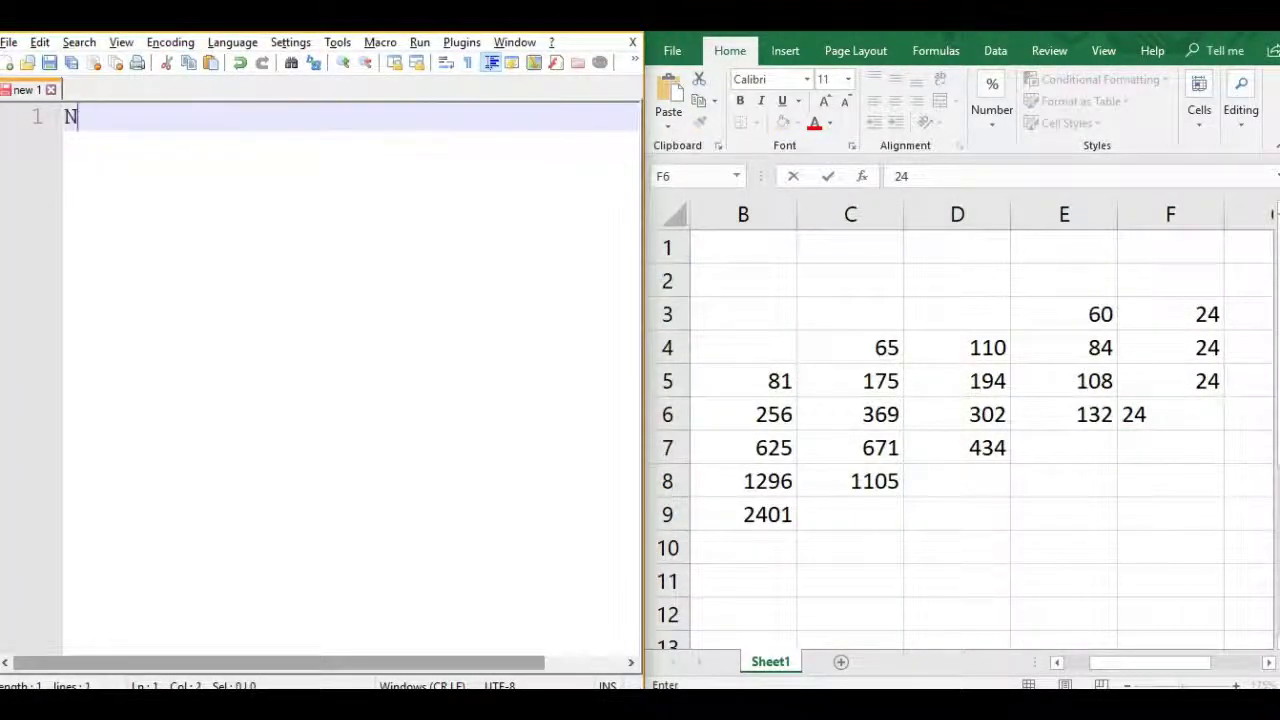
pyautogui.write('ow, adding the 132')
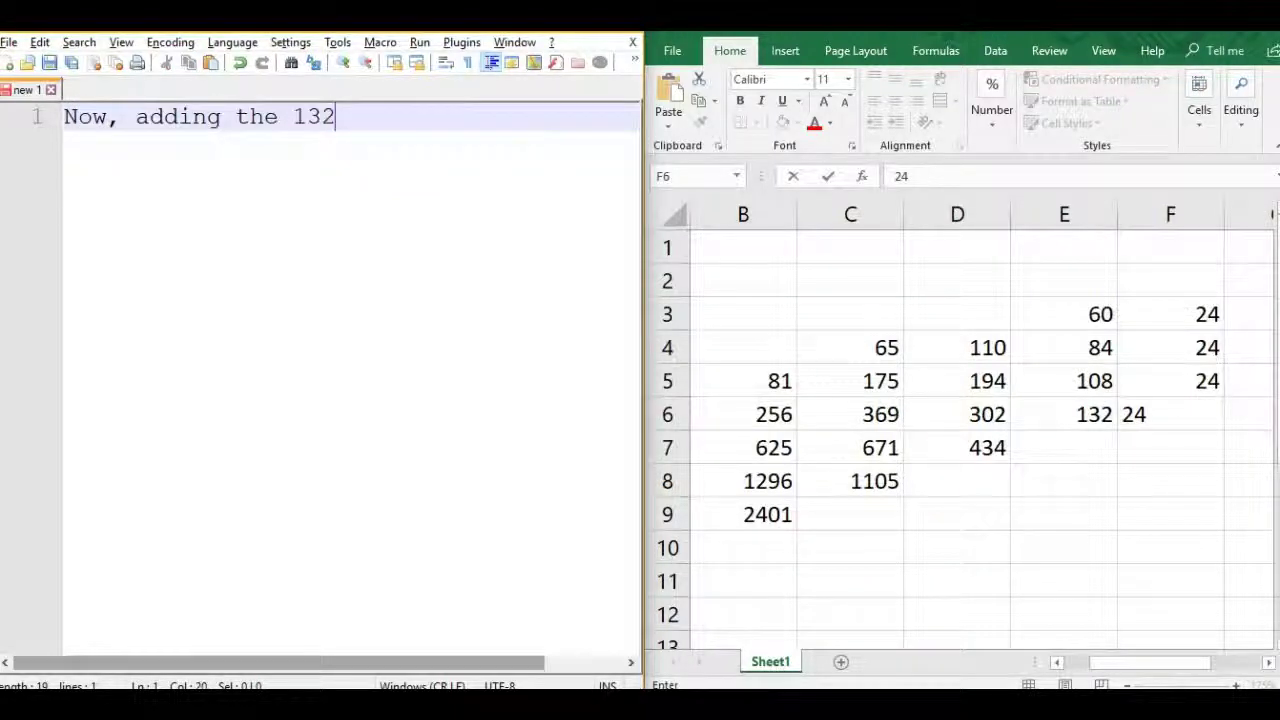
pyautogui.write(' from the left')
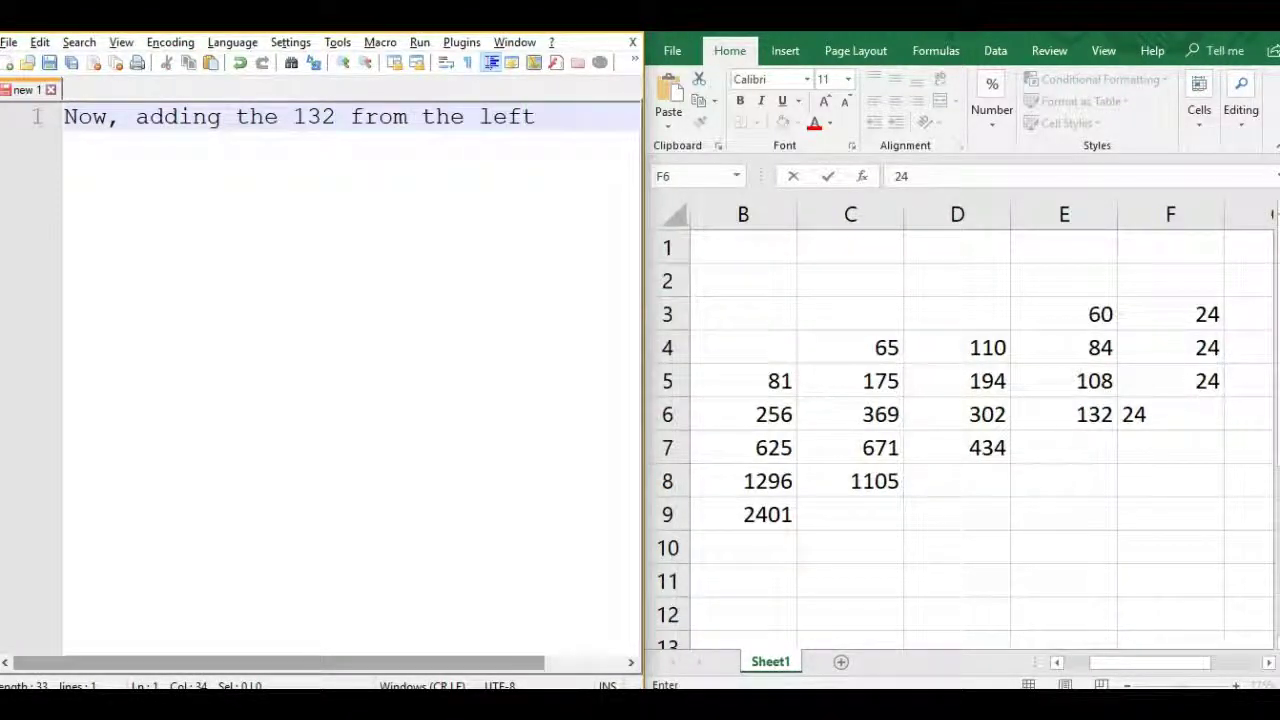
pyautogui.press('Return')
pyautogui.write('produces a new value for ')
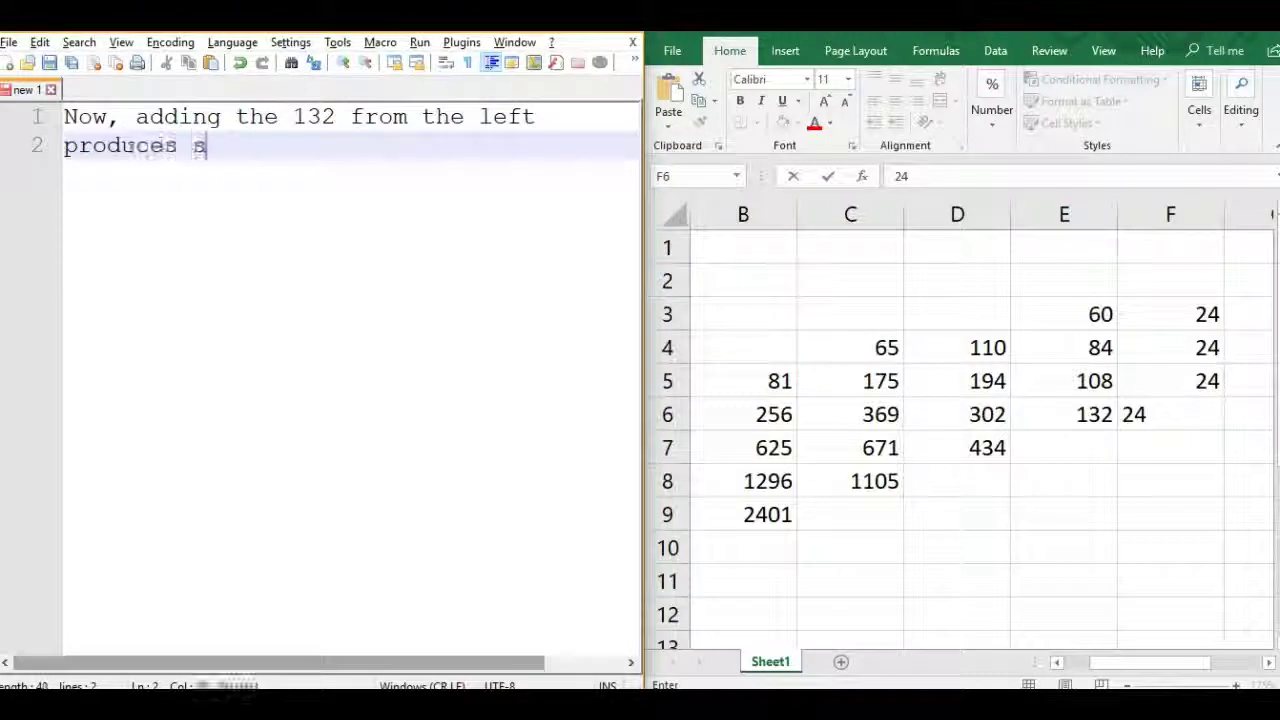
pyautogui.write('the 4th')
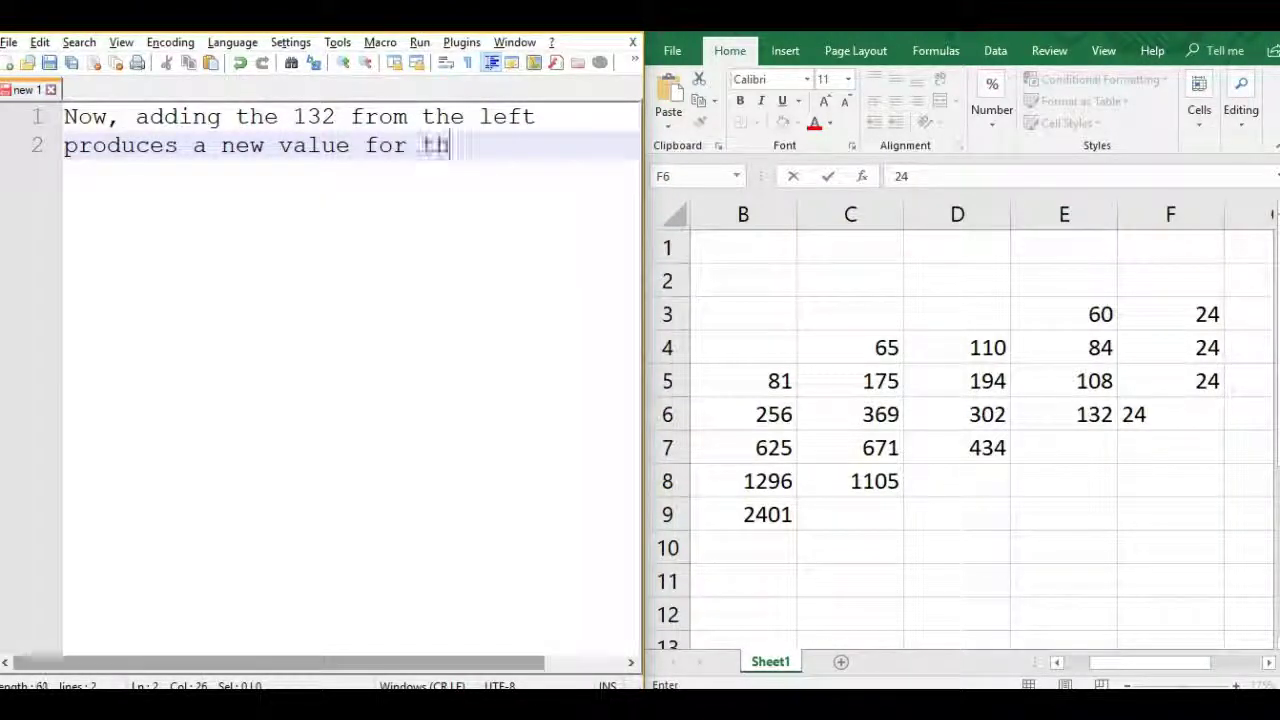
pyautogui.press('Return')
pyautogui.write('column.')
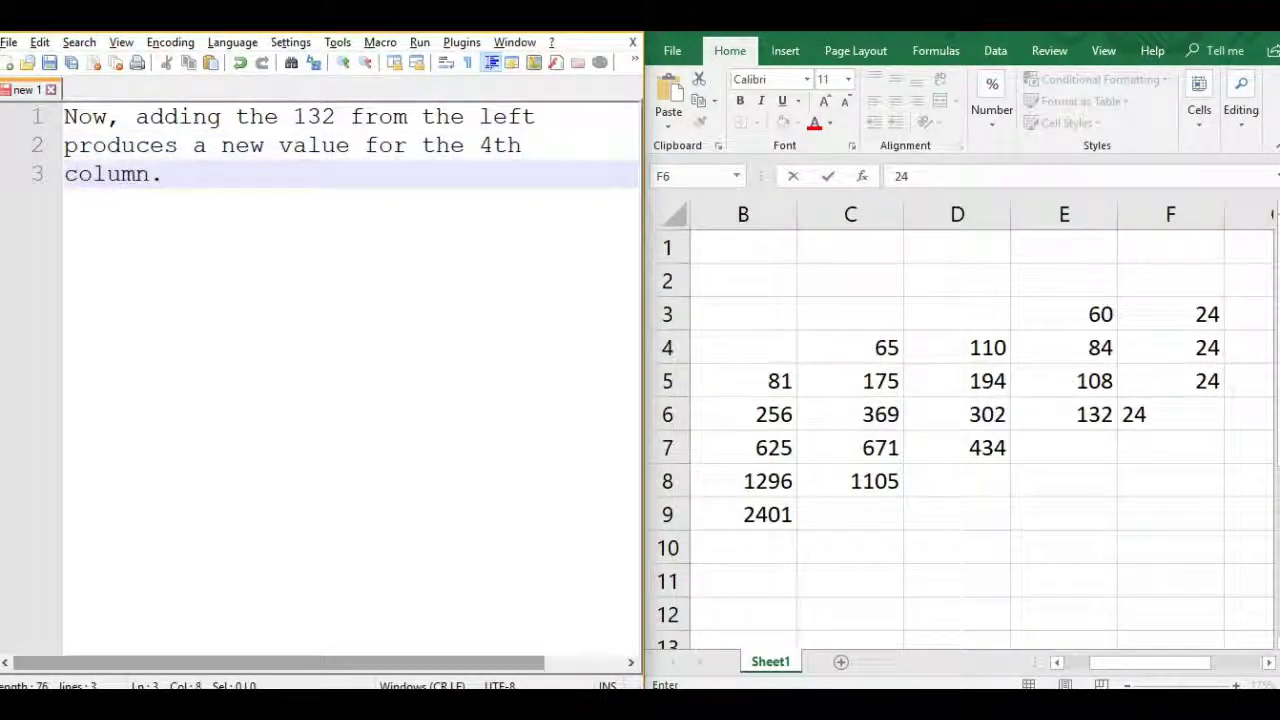
# Step: Enter 156 in cell E7 of the Excel sheet and return to the note
pyautogui.press('Return')
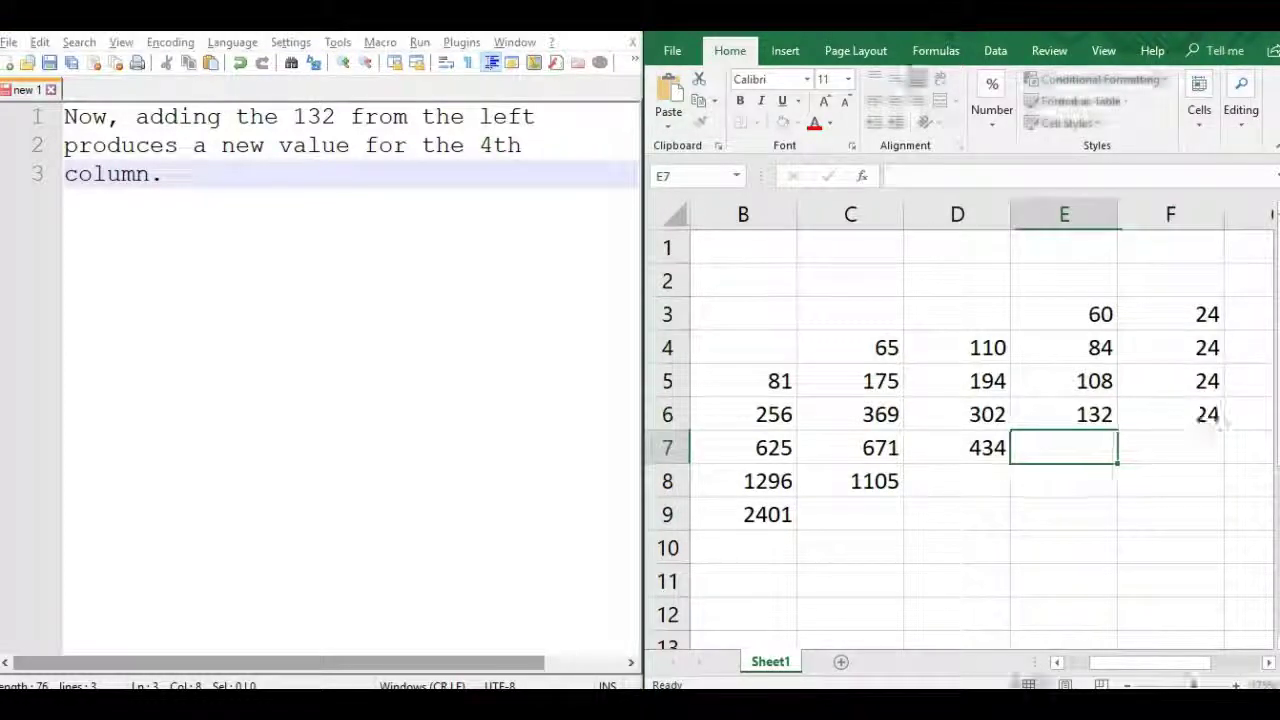
pyautogui.write('156')
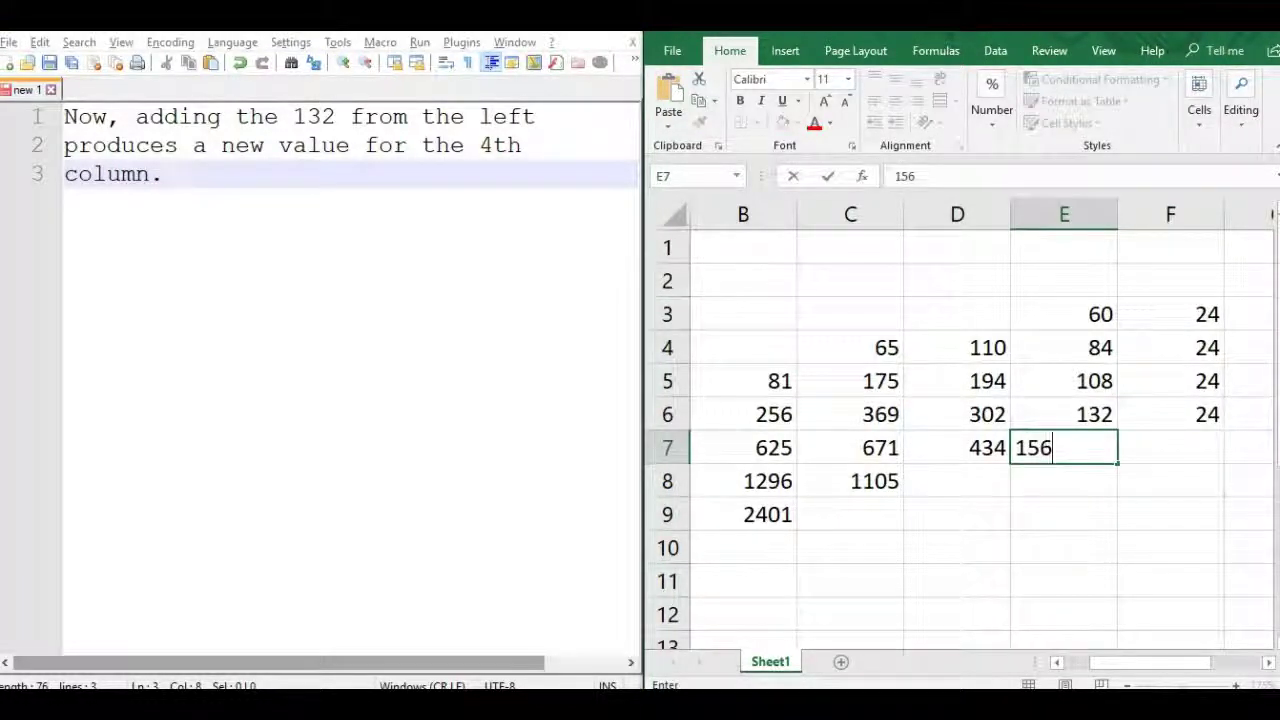
pyautogui.hotkey('alt', 'Tab')
# Step: Replace the note with "Adding the cell to the left again, we have a new value for the 3rd column." over two lines
pyautogui.hotkey('ctrl', 'a')
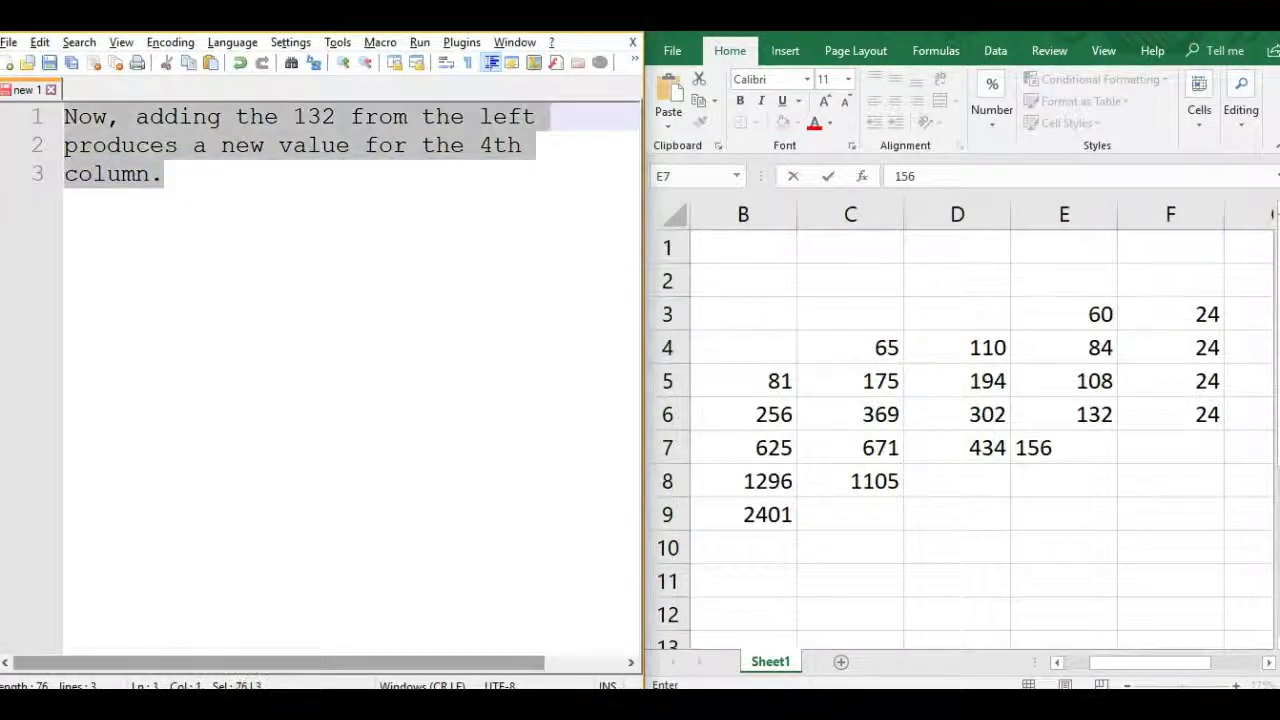
pyautogui.write('Adding the cell to the left again,')
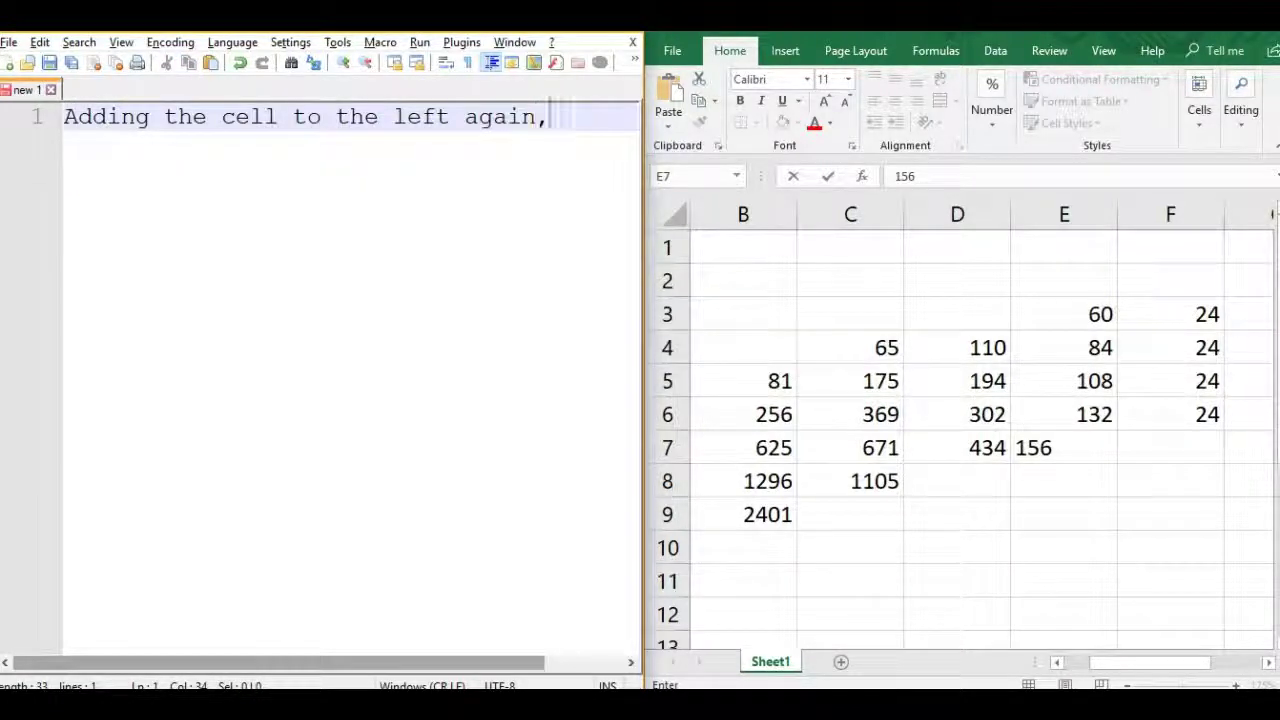
pyautogui.press('Return')
pyautogui.write('we have ')
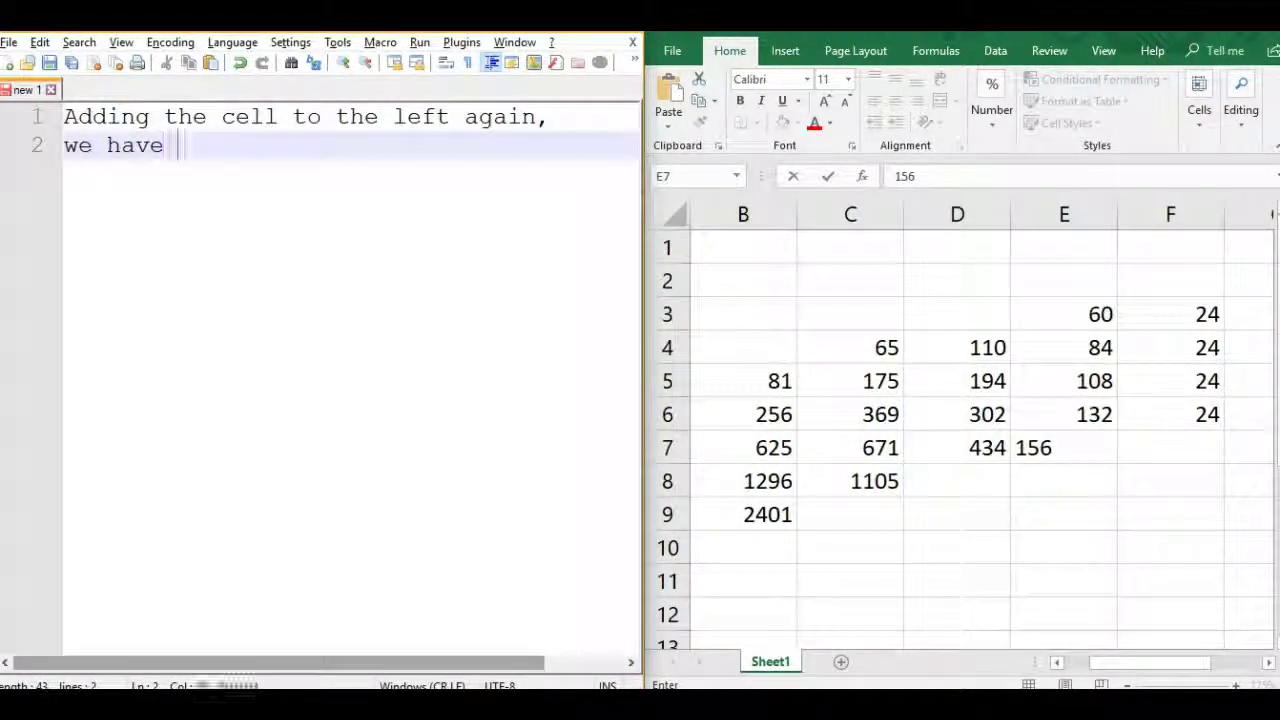
pyautogui.write('a new value for the 3rd column.')
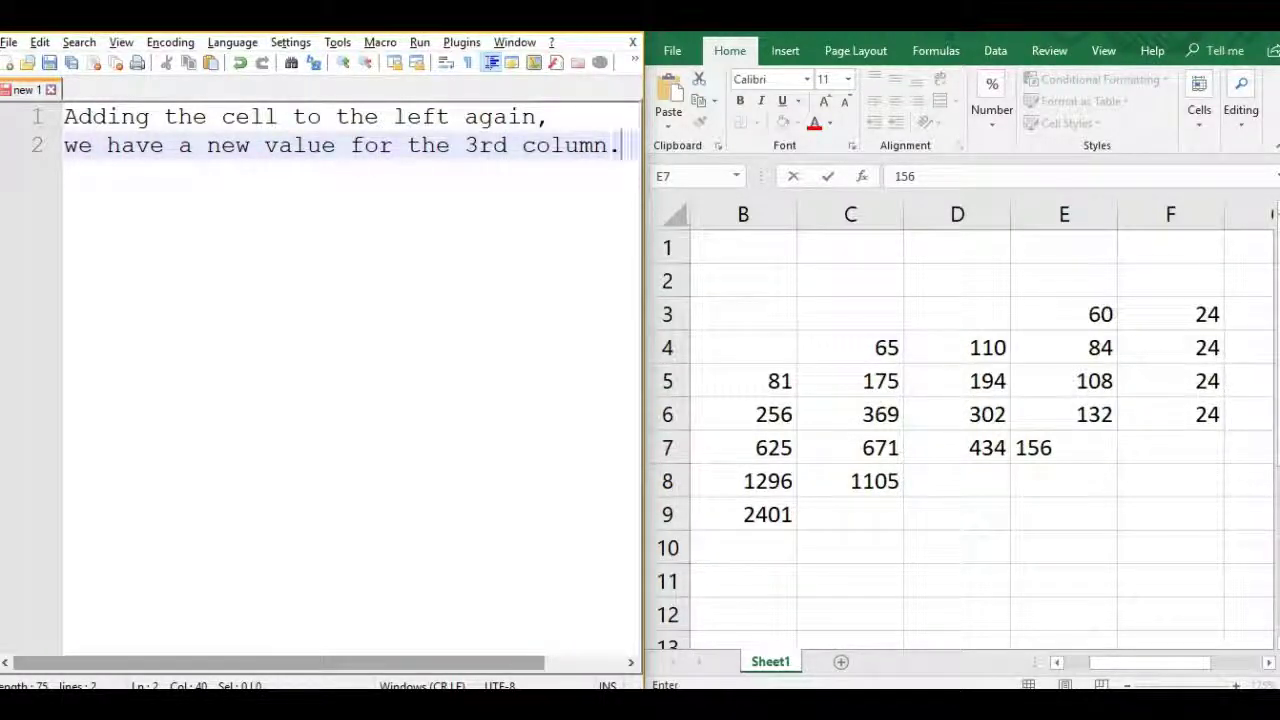
# Step: Switch to the Excel sheet and enter 590 in cell D8
pyautogui.hotkey('alt', 'Tab')
pyautogui.click(956, 481)
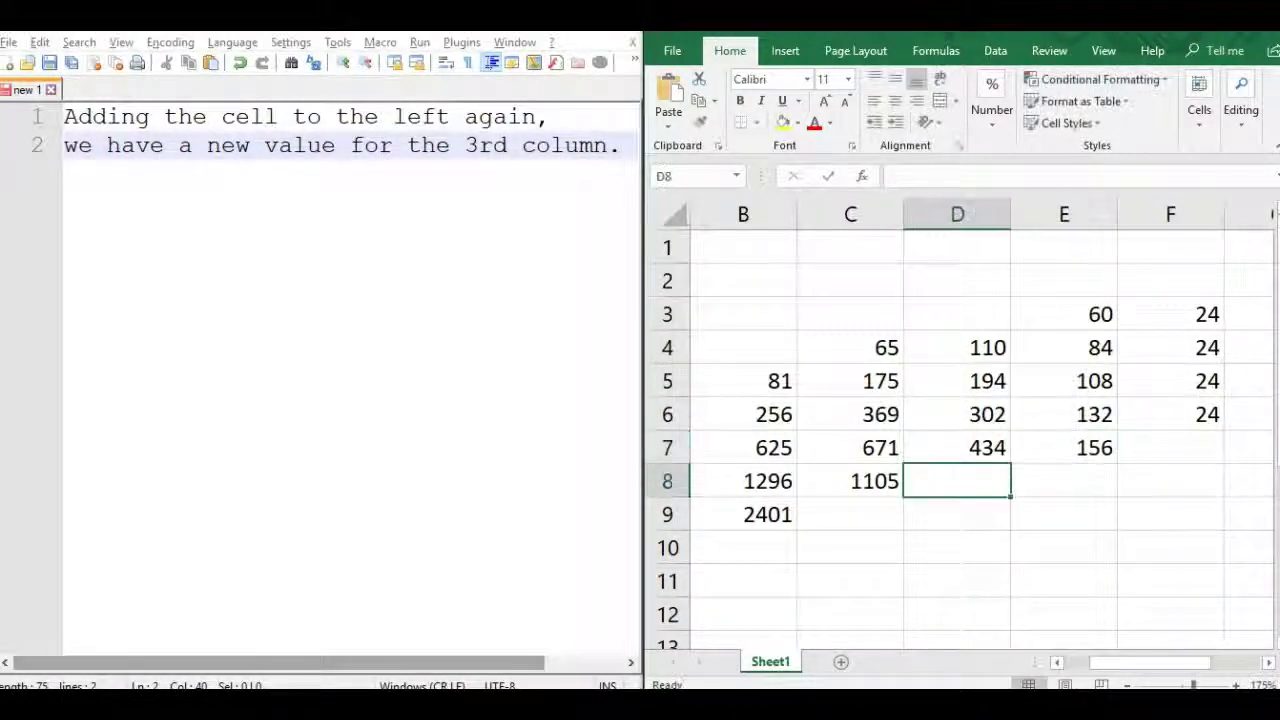
pyautogui.write('590')
pyautogui.press('Return')
# Step: Return to the note and replace its text with "Repeating this leftward..."
pyautogui.hotkey('alt', 'Tab')
pyautogui.hotkey('ctrl', 'a')
pyautogui.press('BackSpace')
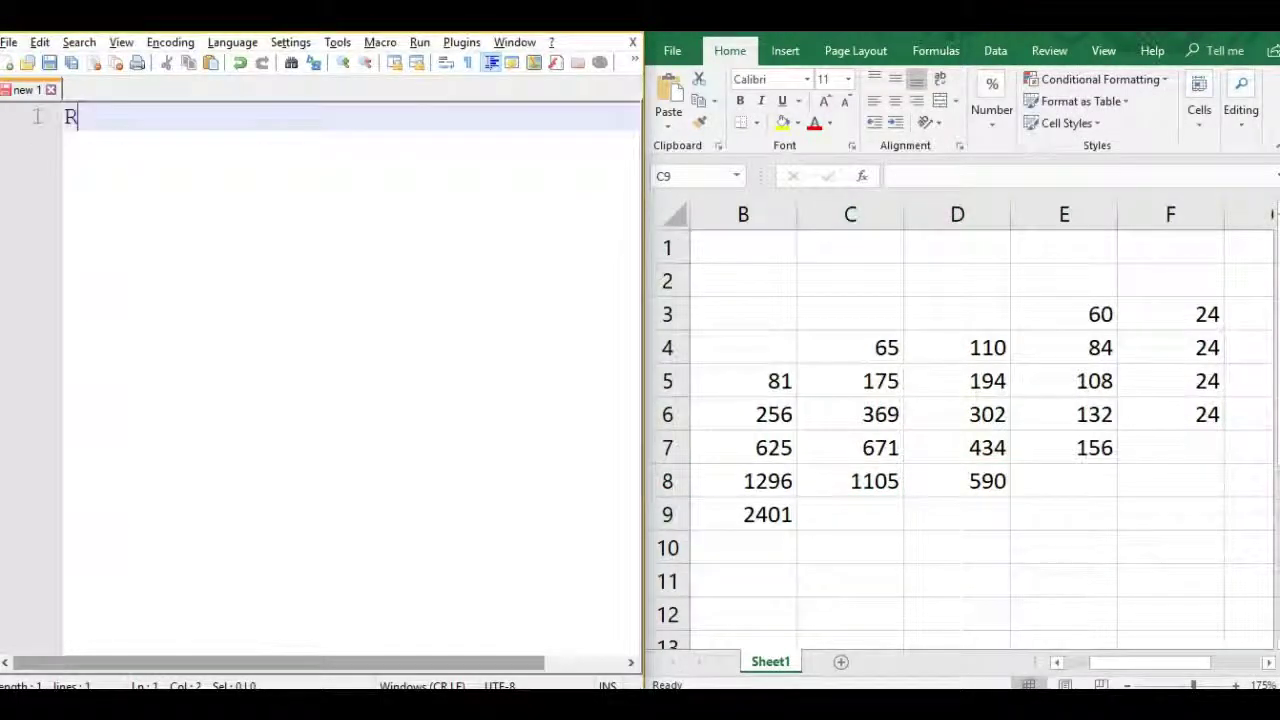
pyautogui.write('Repeating this leftward...')
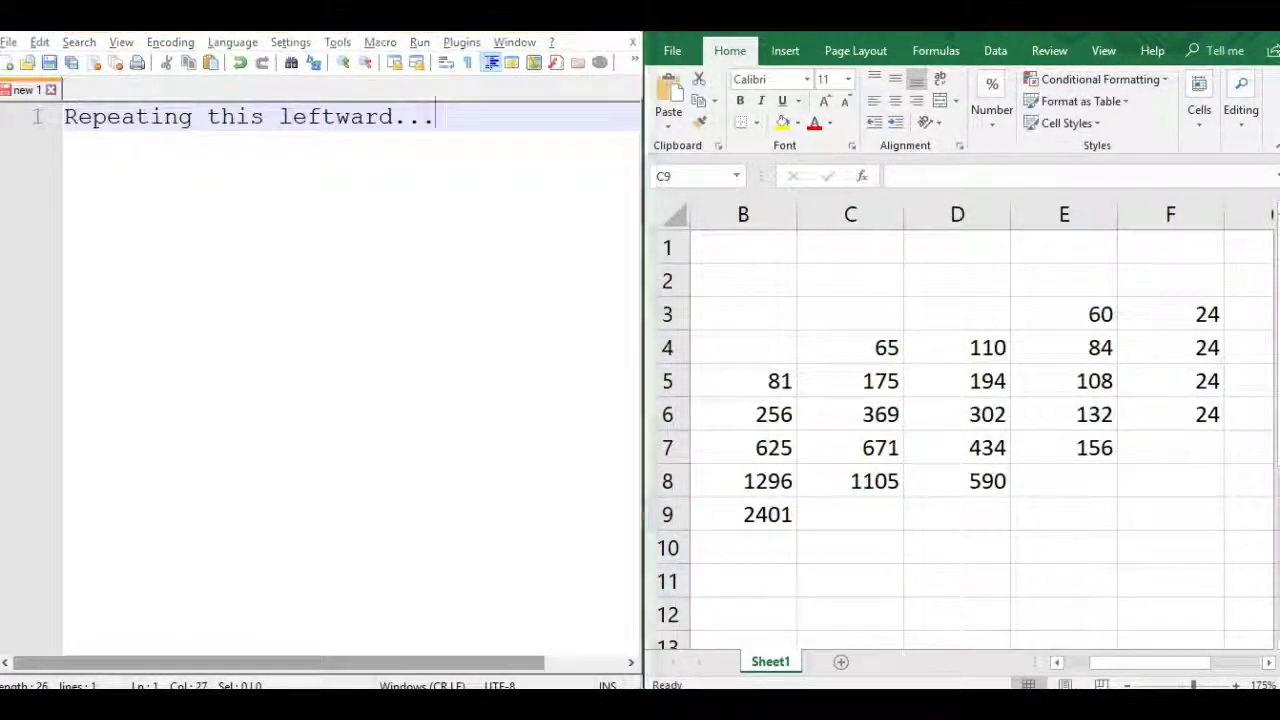
# Step: Enter 1695 in cell C9 and 4096 in cell B10 of the Excel sheet
pyautogui.hotkey('alt', 'Tab')
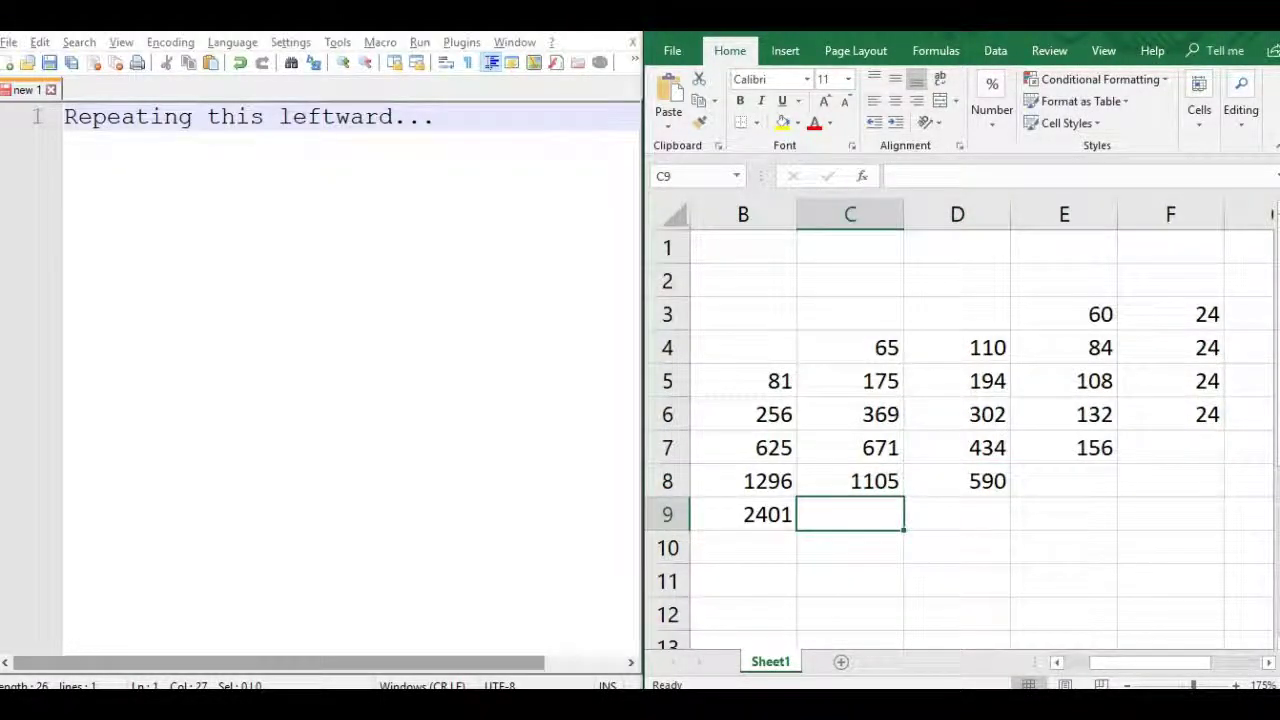
pyautogui.write('1695')
pyautogui.press('Return')
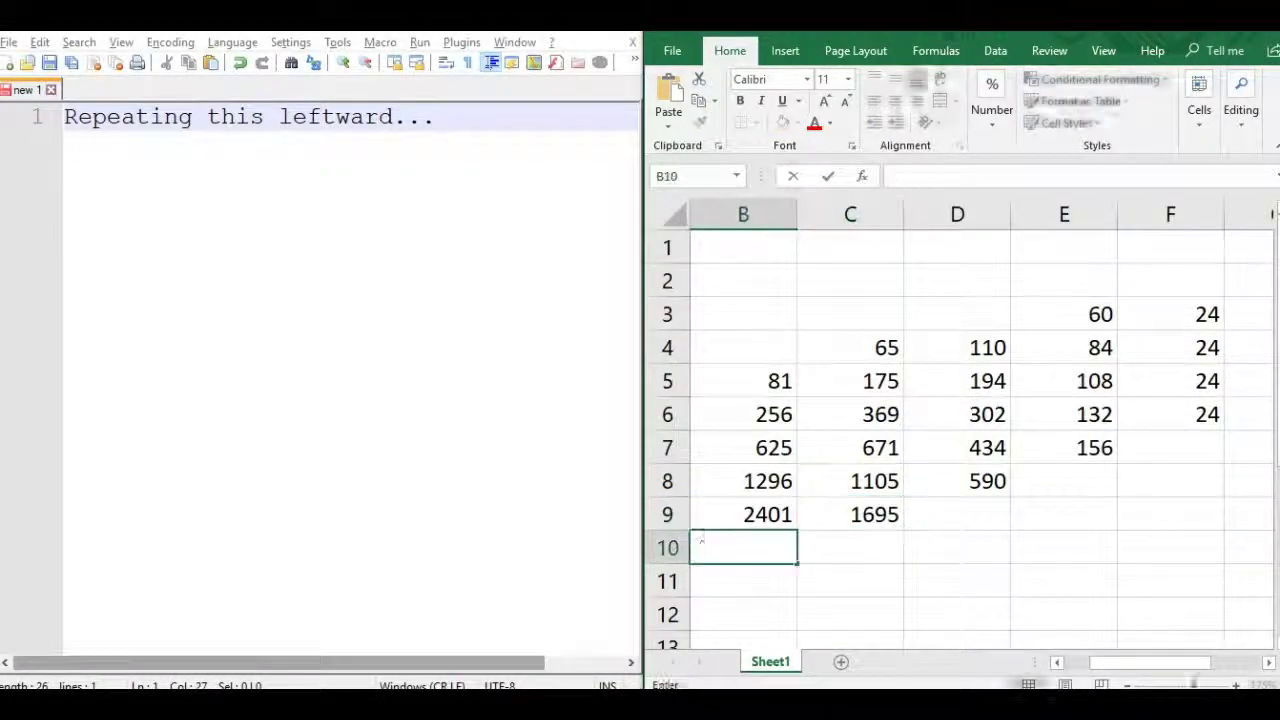
pyautogui.write('4096')
# Step: Replace the note with "We arrive at 4096, which is indeed 8^4." over two lines
pyautogui.hotkey('alt', 'Tab')
pyautogui.hotkey('shift', 'Home')
pyautogui.write('We ')
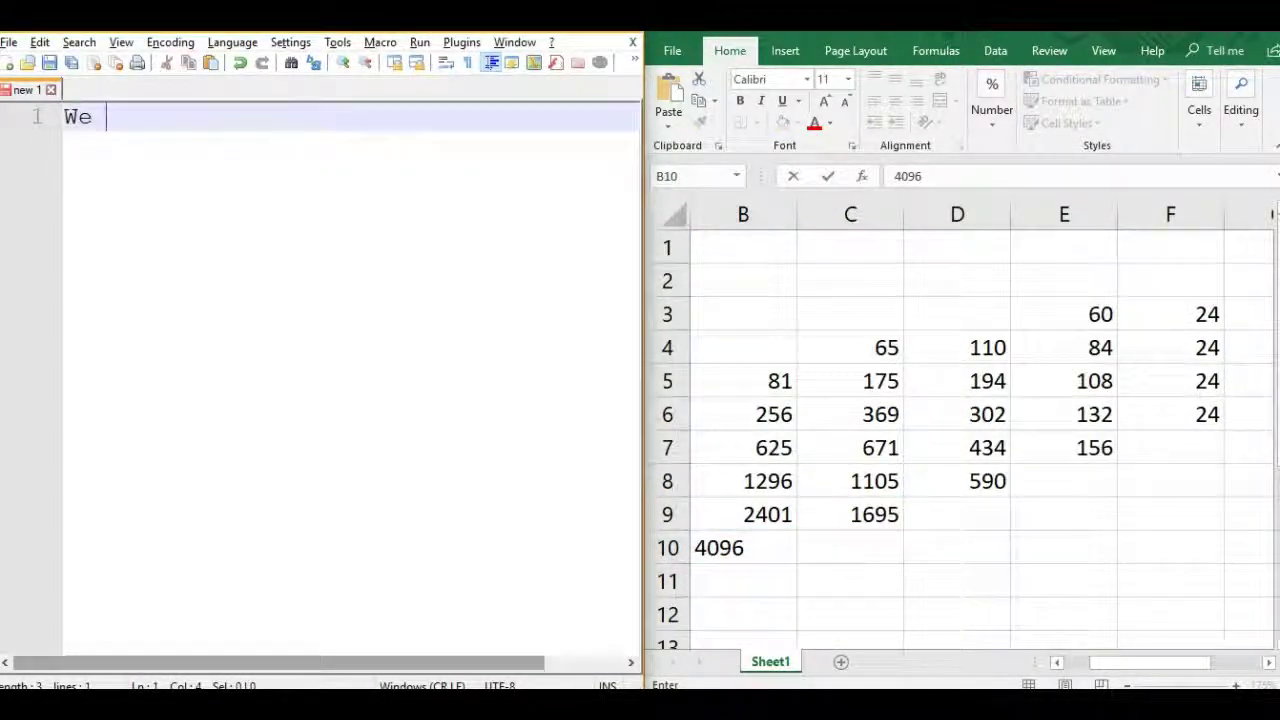
pyautogui.write('arrive at 4096, ')
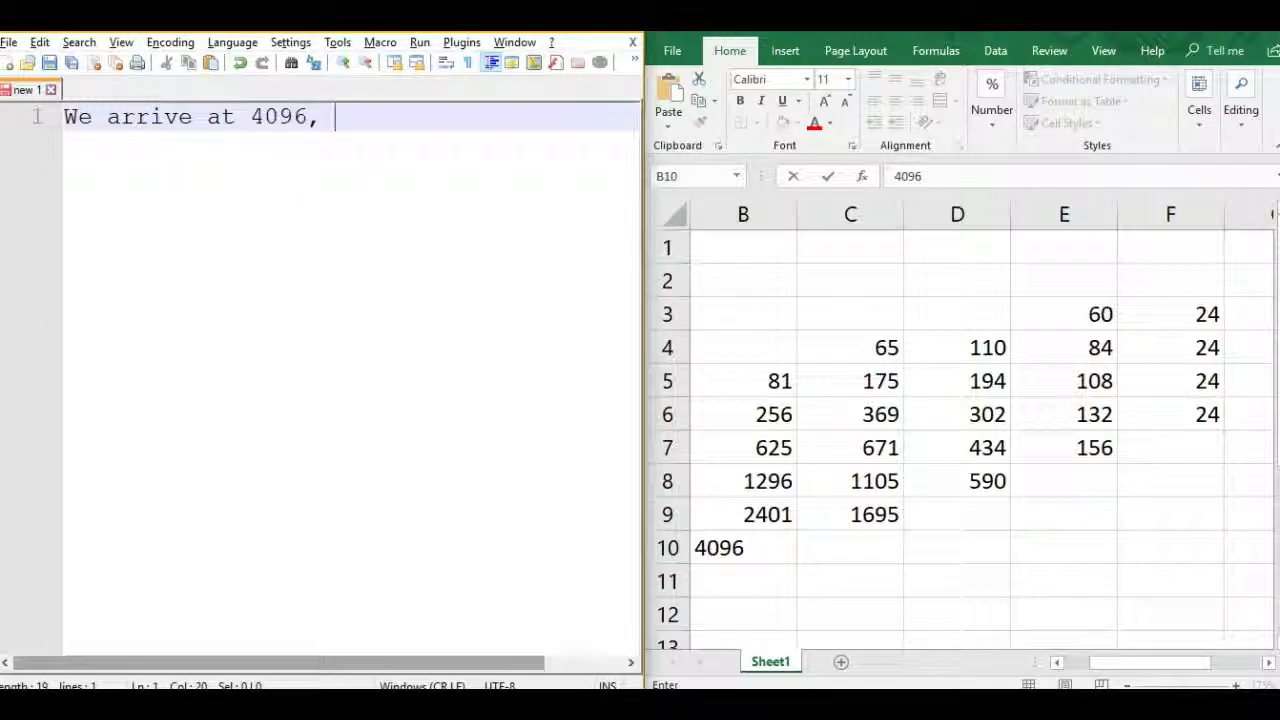
pyautogui.write('which is indeed')
pyautogui.press('Return')
pyautogui.write('8^4.')
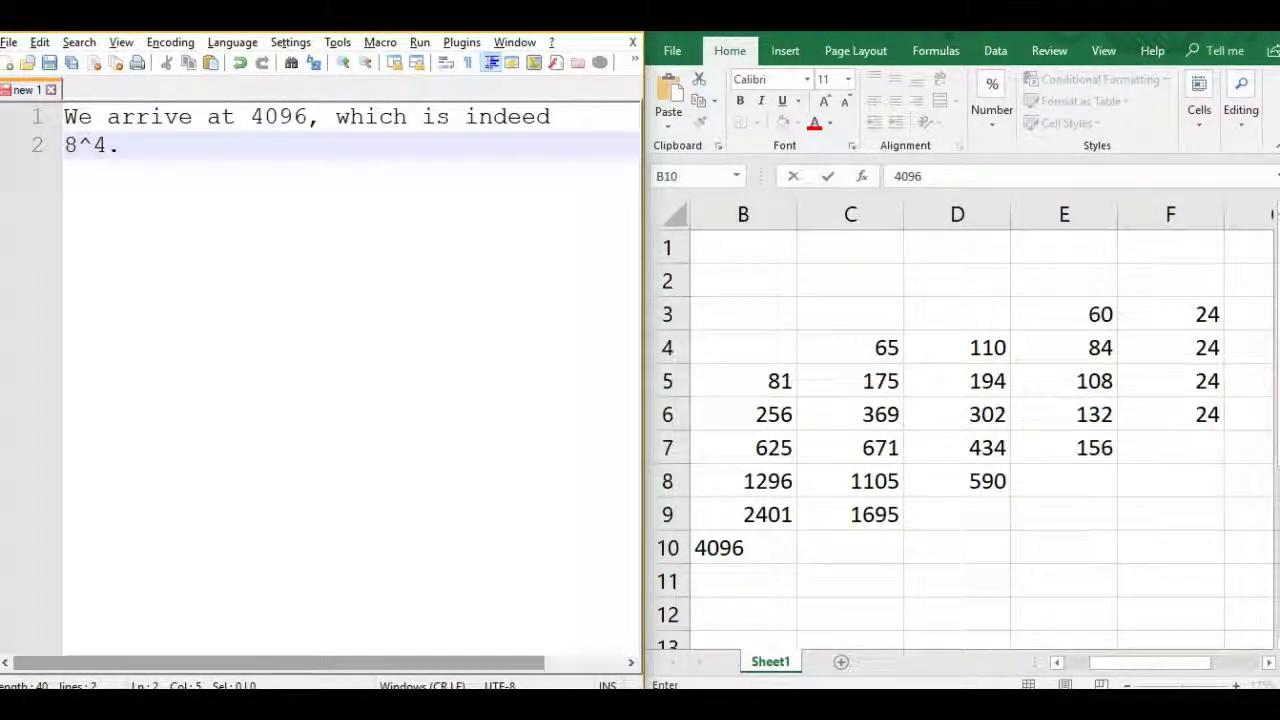
# Step: Replace the note with "The great thing about this method is that it doesn't need any multiplication after finding the first 5 values." over three lines
pyautogui.hotkey('ctrl', 'a')
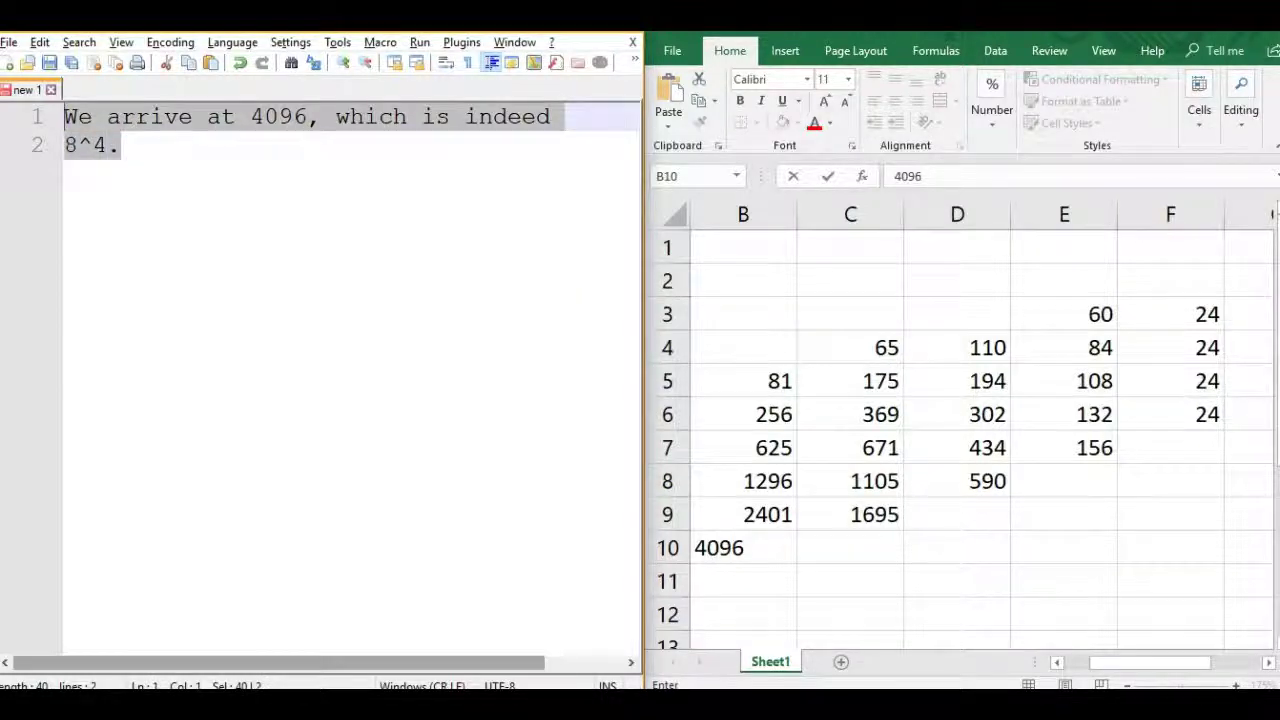
pyautogui.write('The great thing about this')
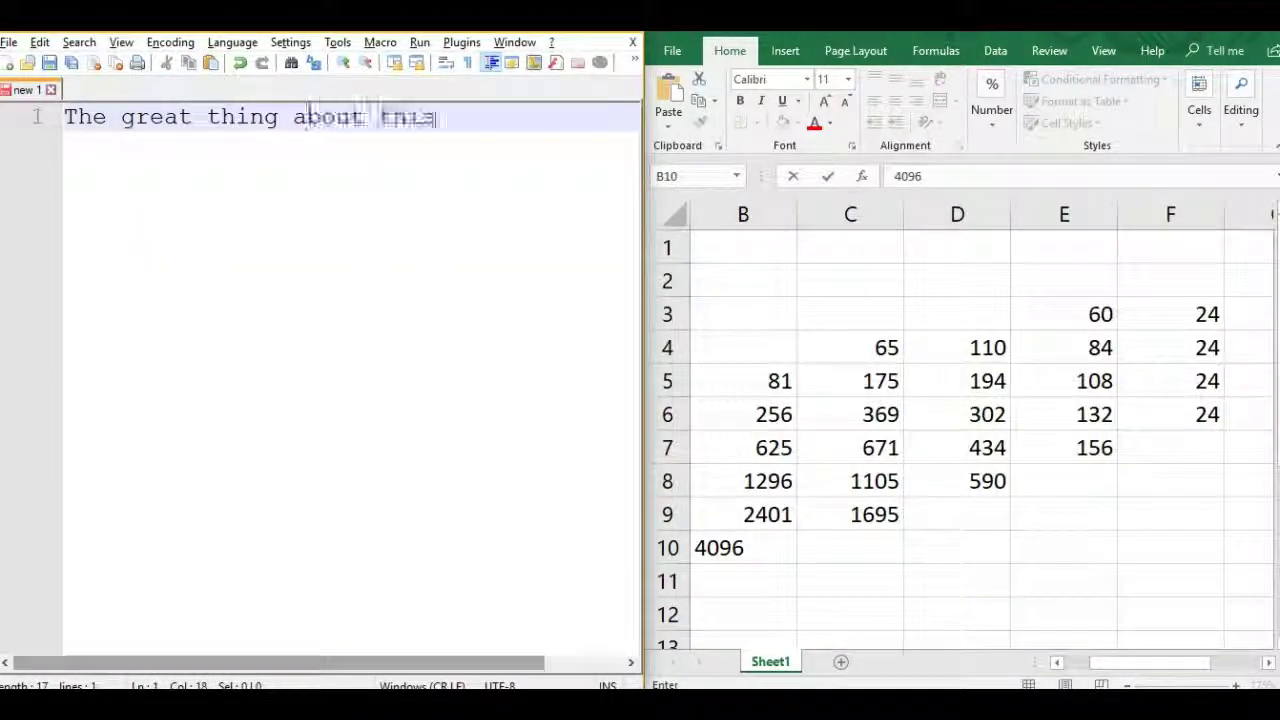
pyautogui.write(' method is')
pyautogui.press('Return')
pyautogui.write('that it')
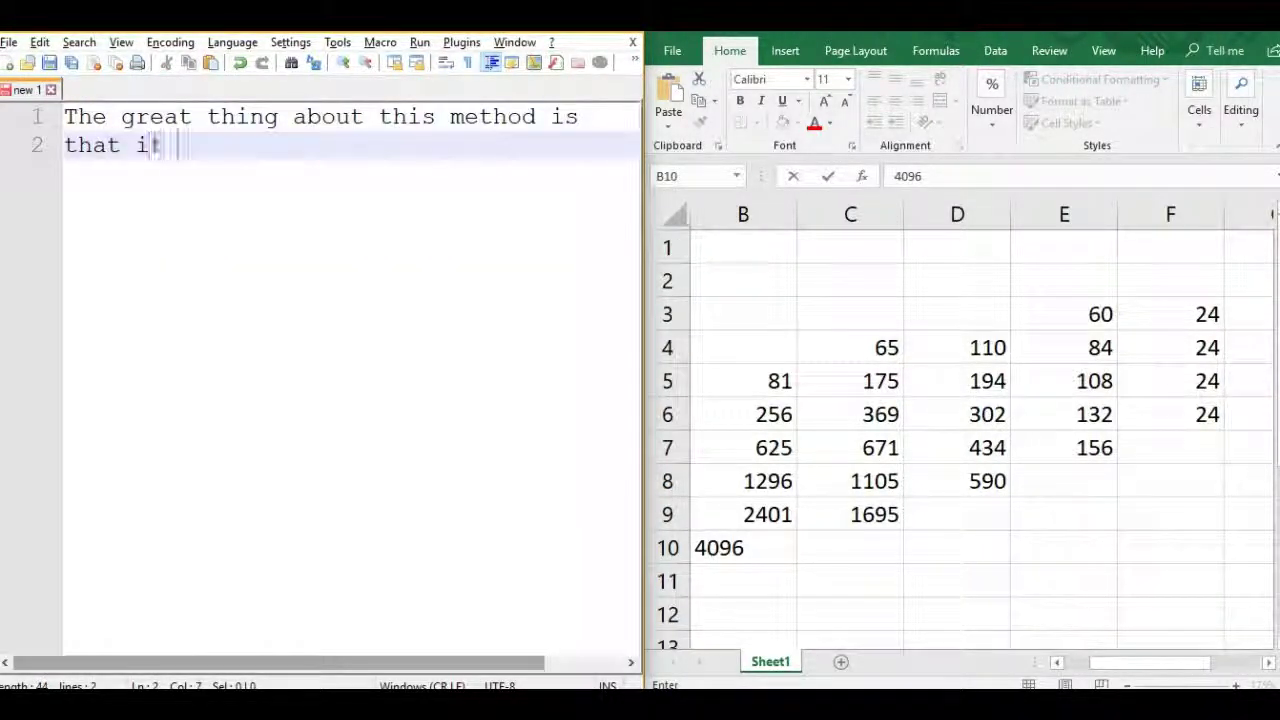
pyautogui.write(" doesn't need any multip")
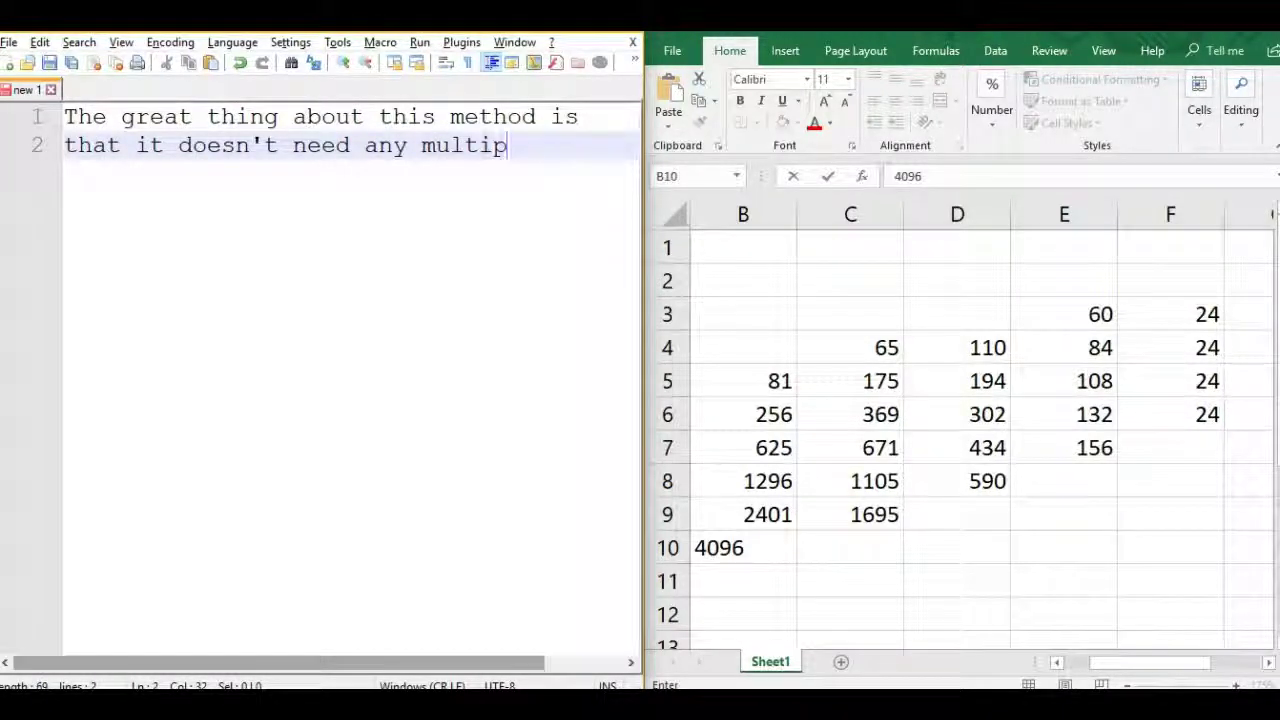
pyautogui.write('lication')
pyautogui.press('Return')
pyautogui.write('after findin')
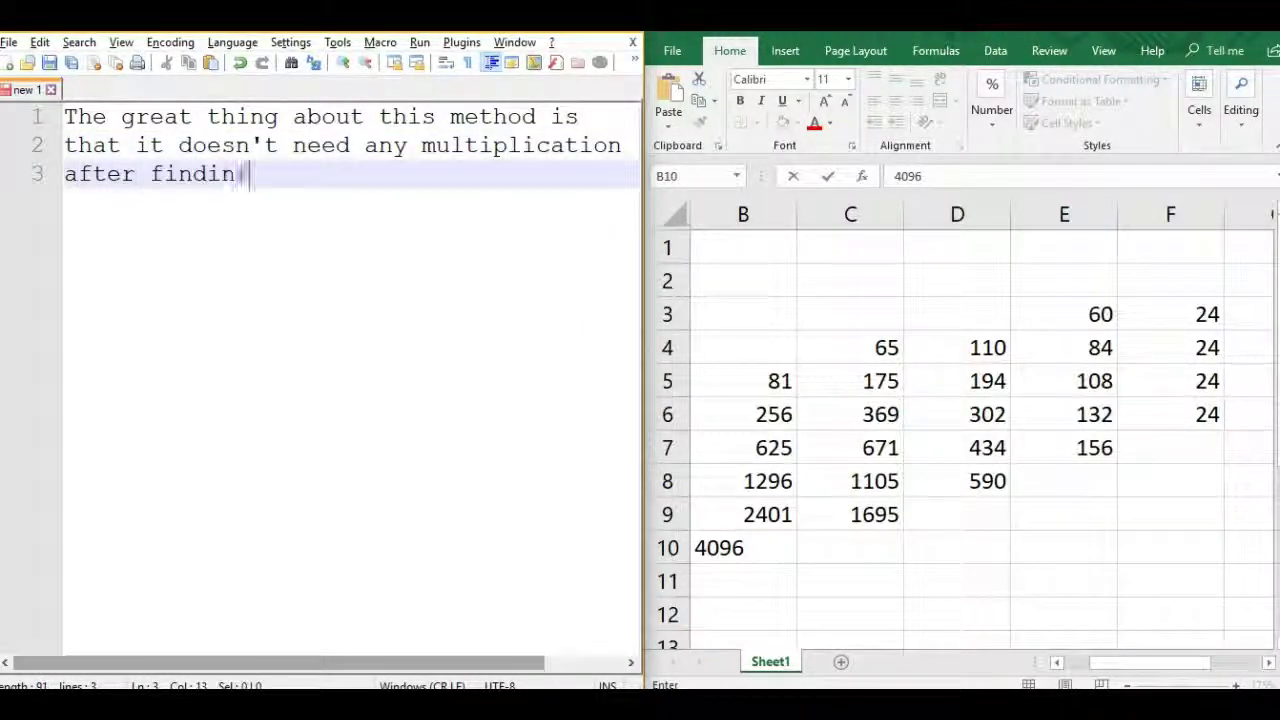
pyautogui.write('g the first 5 values.')
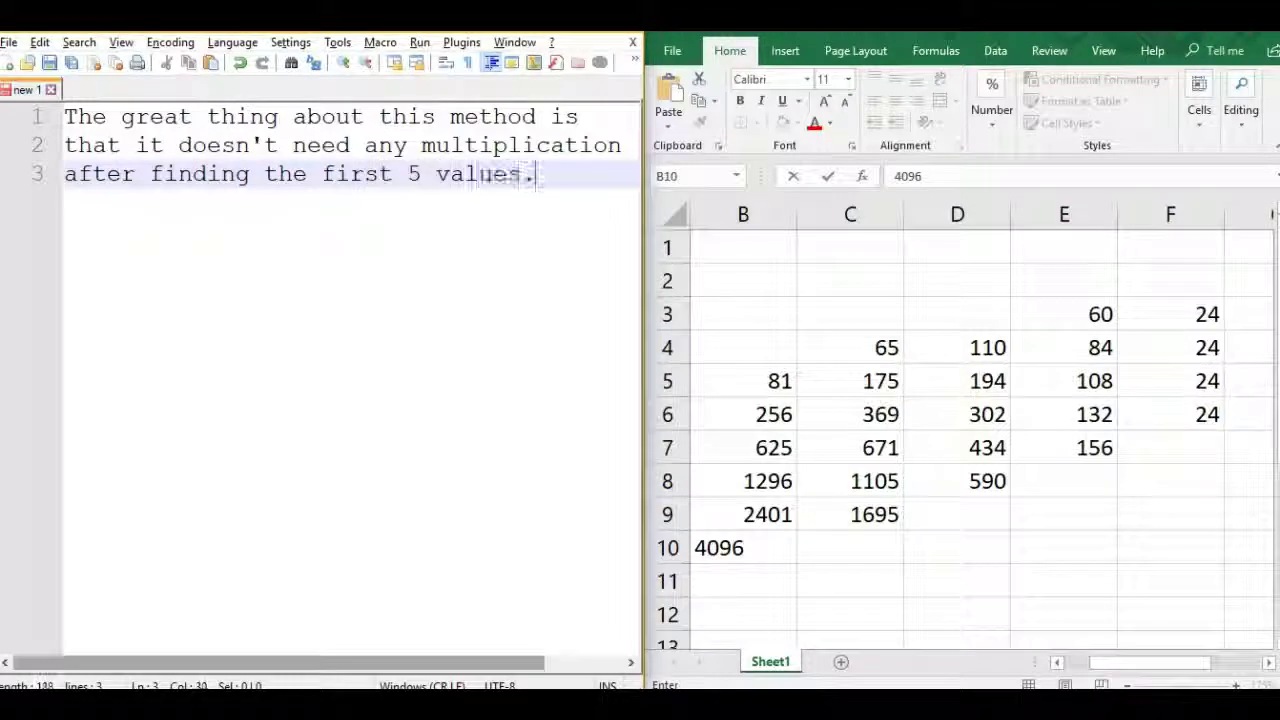
# Step: Below the existing note, add a paragraph starting "It also happens in a constant time in the engine, so the values will be"
pyautogui.press('Return')
pyautogui.press('Return')
pyautogui.write('It also happ')
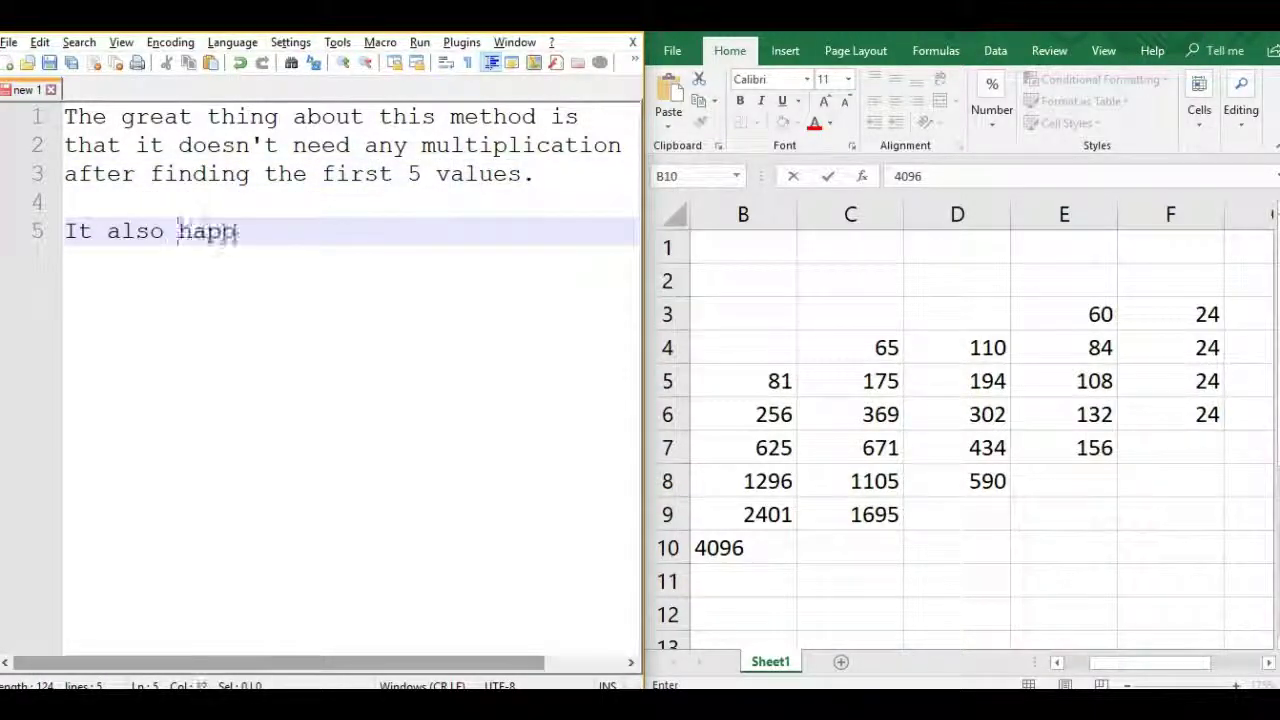
pyautogui.write('ens in a constant time')
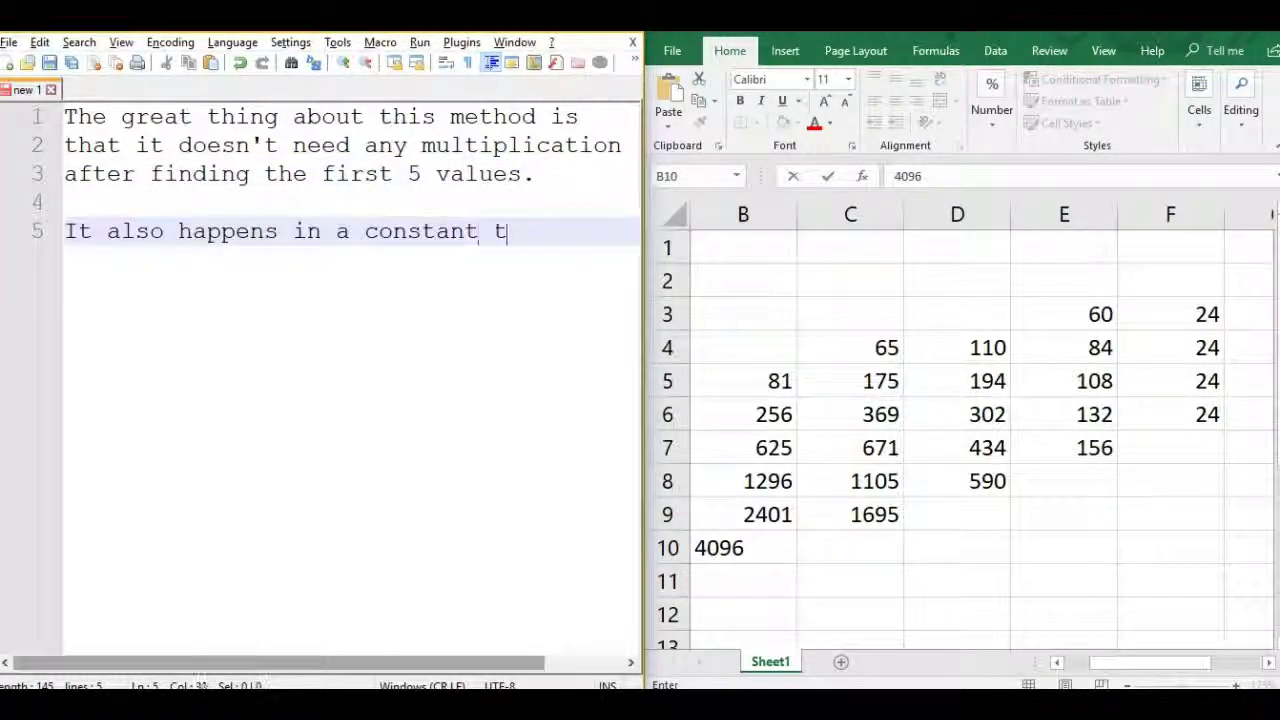
pyautogui.press('Return')
pyautogui.write('in the engine')
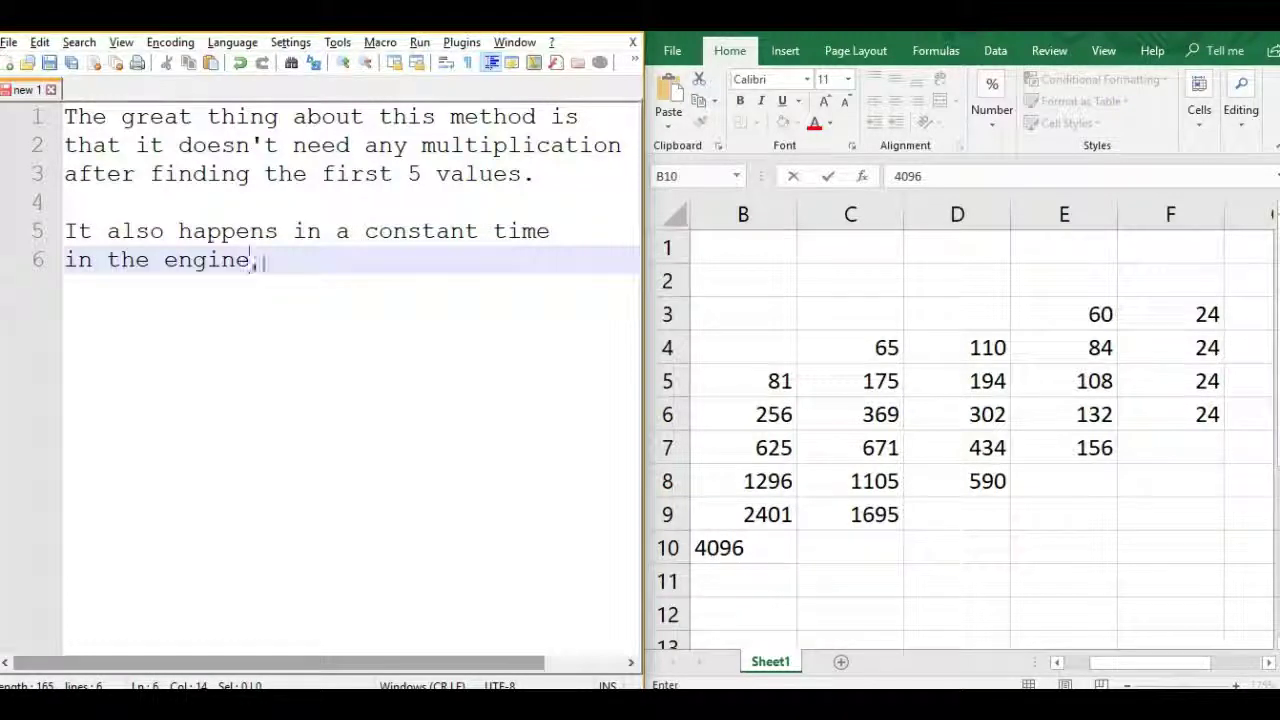
pyautogui.write(', the')
pyautogui.press('BackSpace')
pyautogui.press('BackSpace')
pyautogui.write('so the values will be')
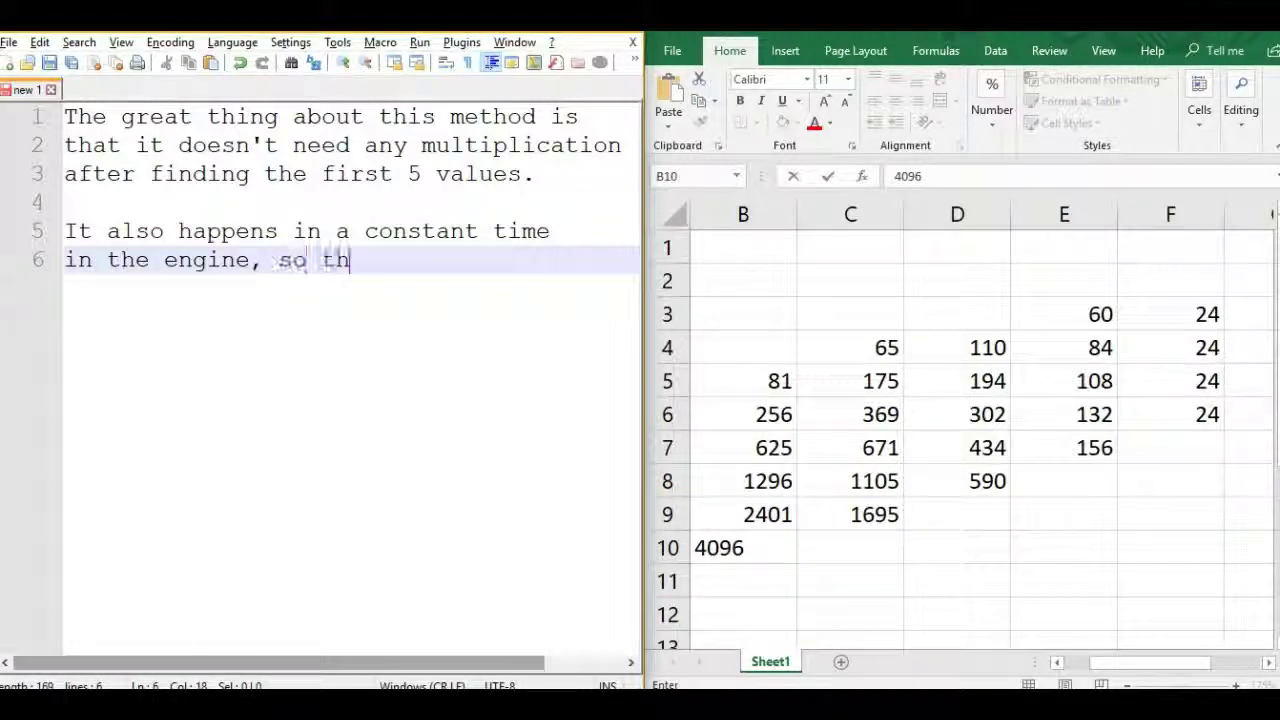
# Step: Complete the paragraph with "generated at the same rate no matter the polynomial, or how large the values are." over three more lines
pyautogui.press('Return')
pyautogui.write('generate')
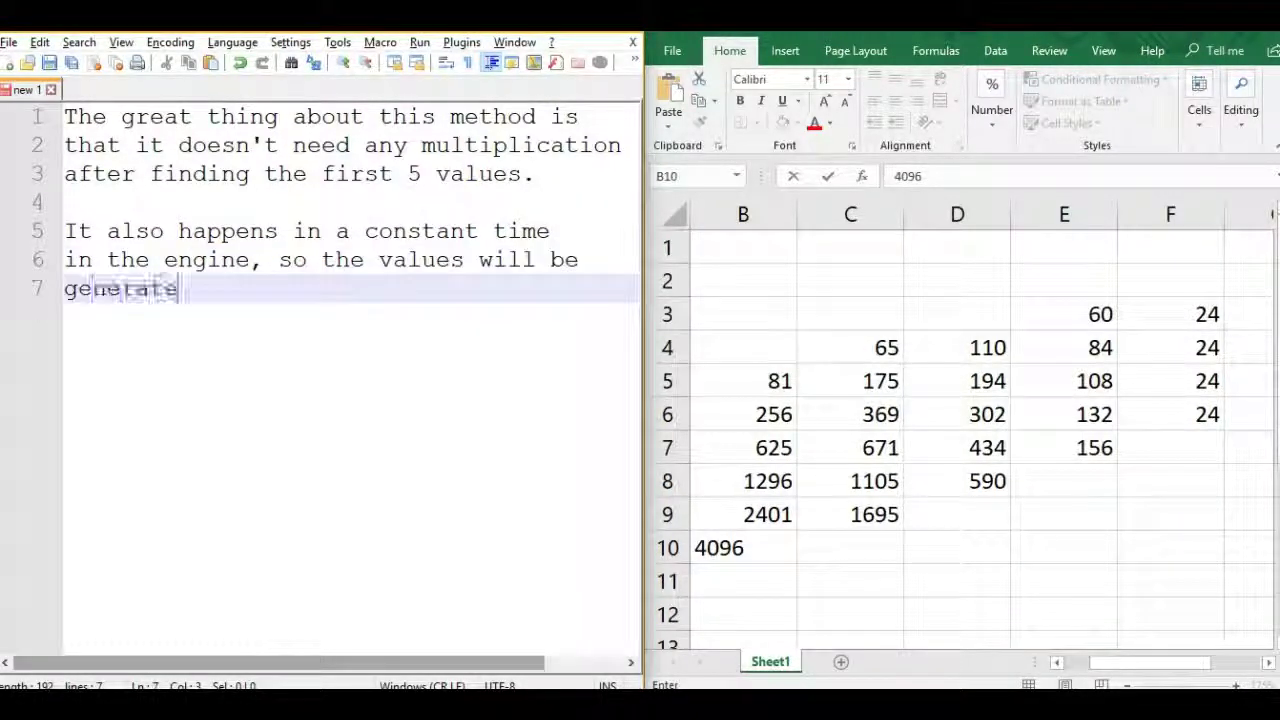
pyautogui.write('d at the same rate no matter')
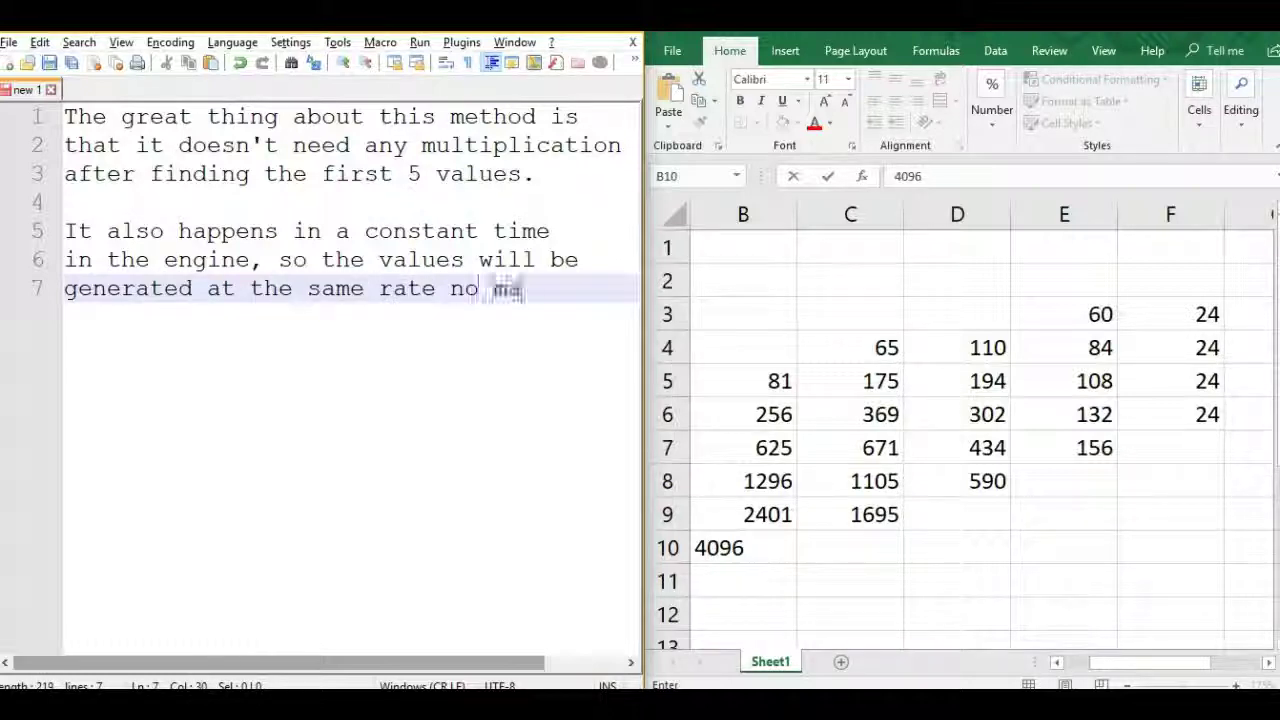
pyautogui.press('Return')
pyautogui.write('the polynomial, or how large ')
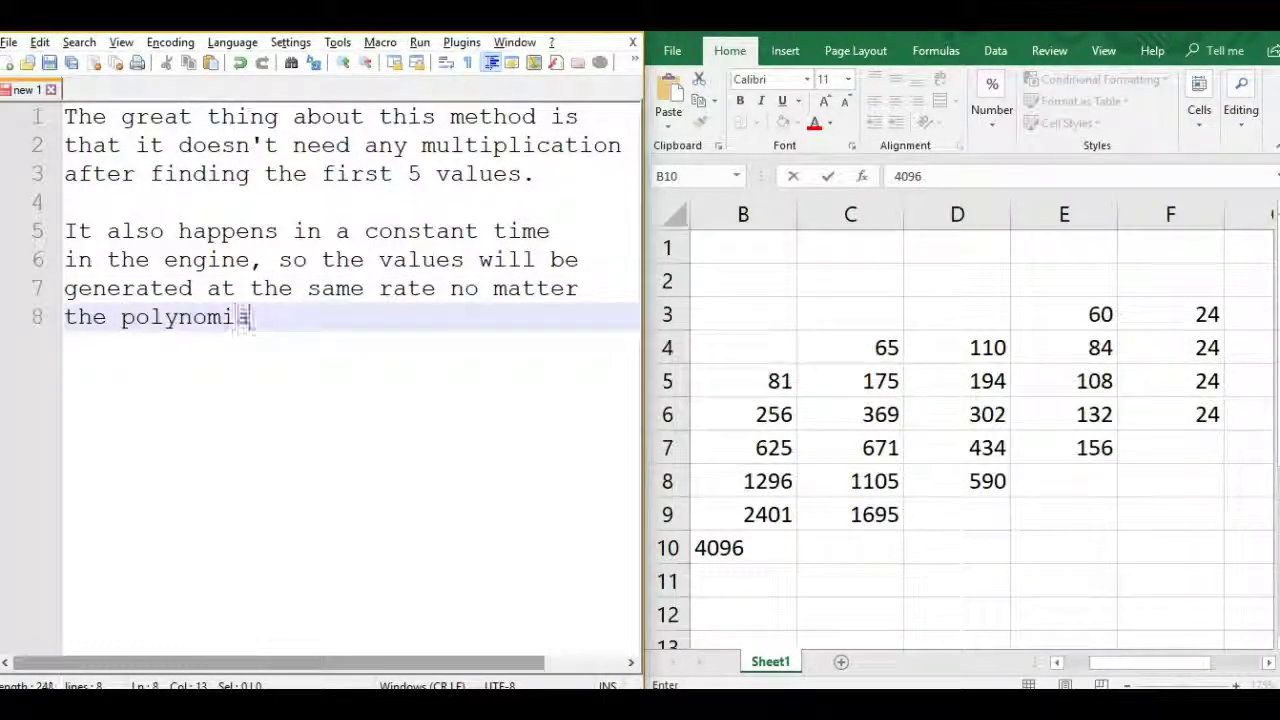
pyautogui.write('the values')
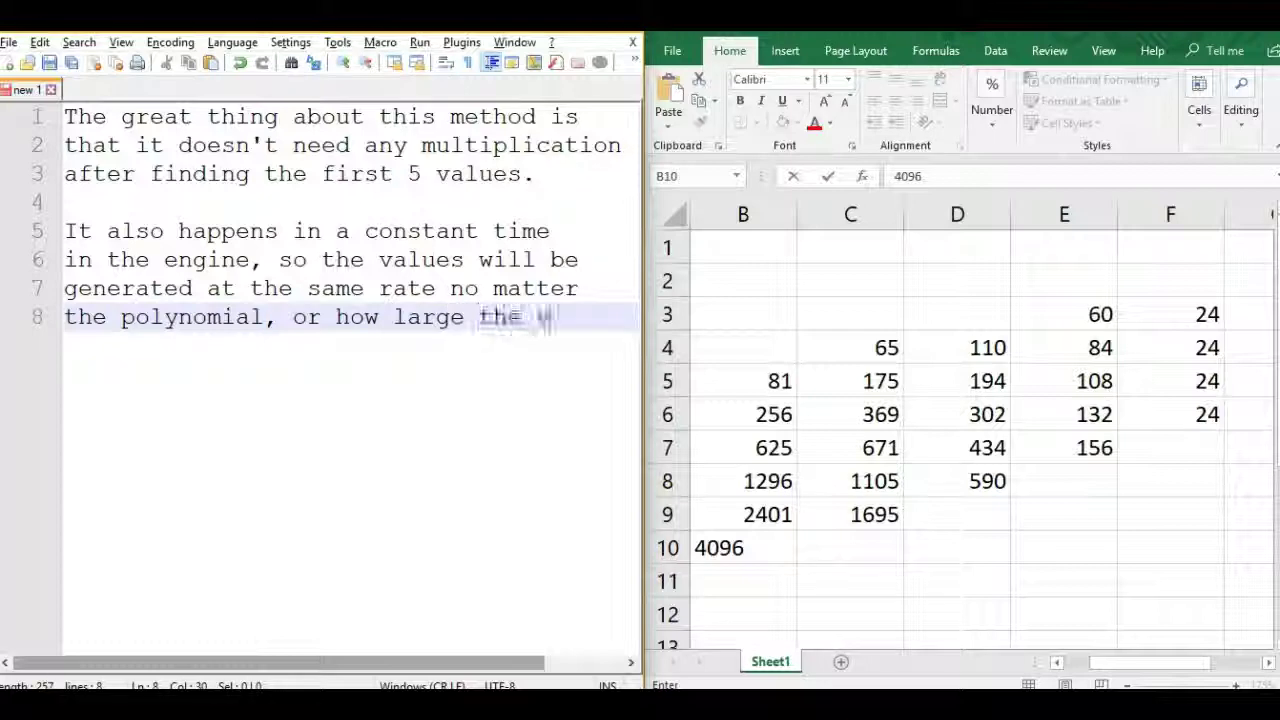
pyautogui.press('Return')
pyautogui.write('are.')
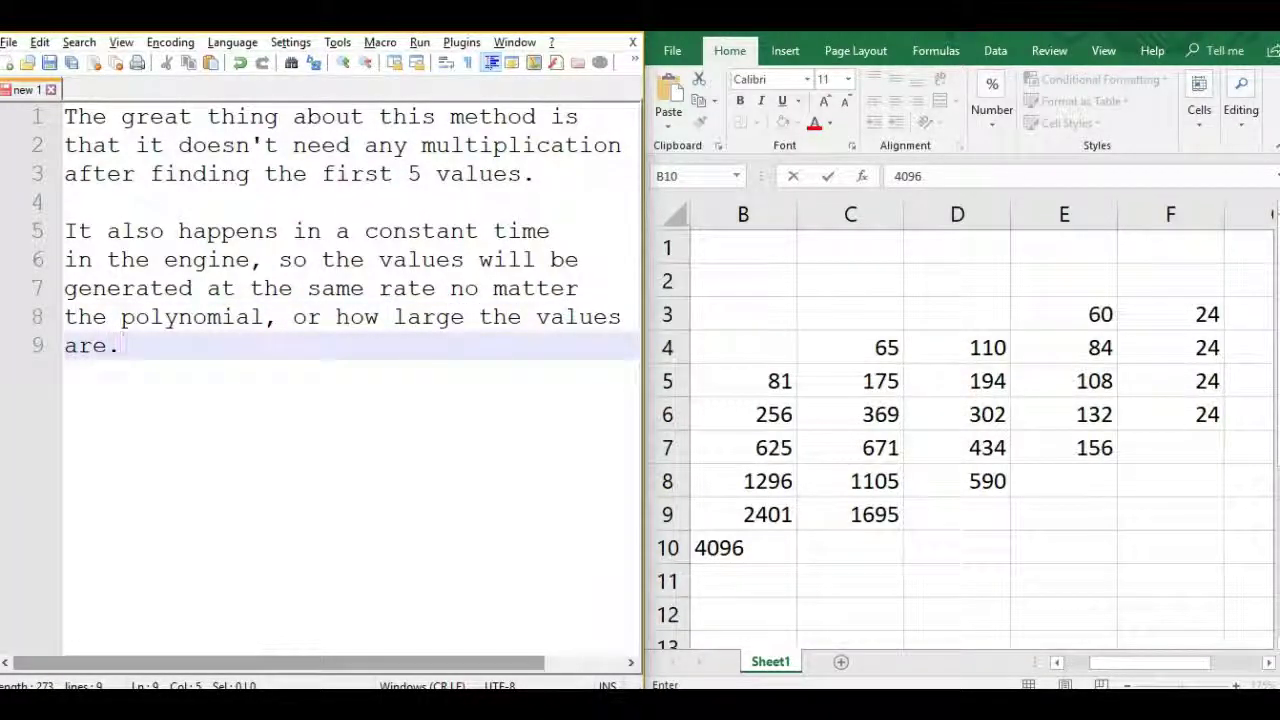
# Step: Replace the note with "My engine can run at maximum 2 values per second." over two lines
pyautogui.hotkey('ctrl', 'a')
pyautogui.write('My en')
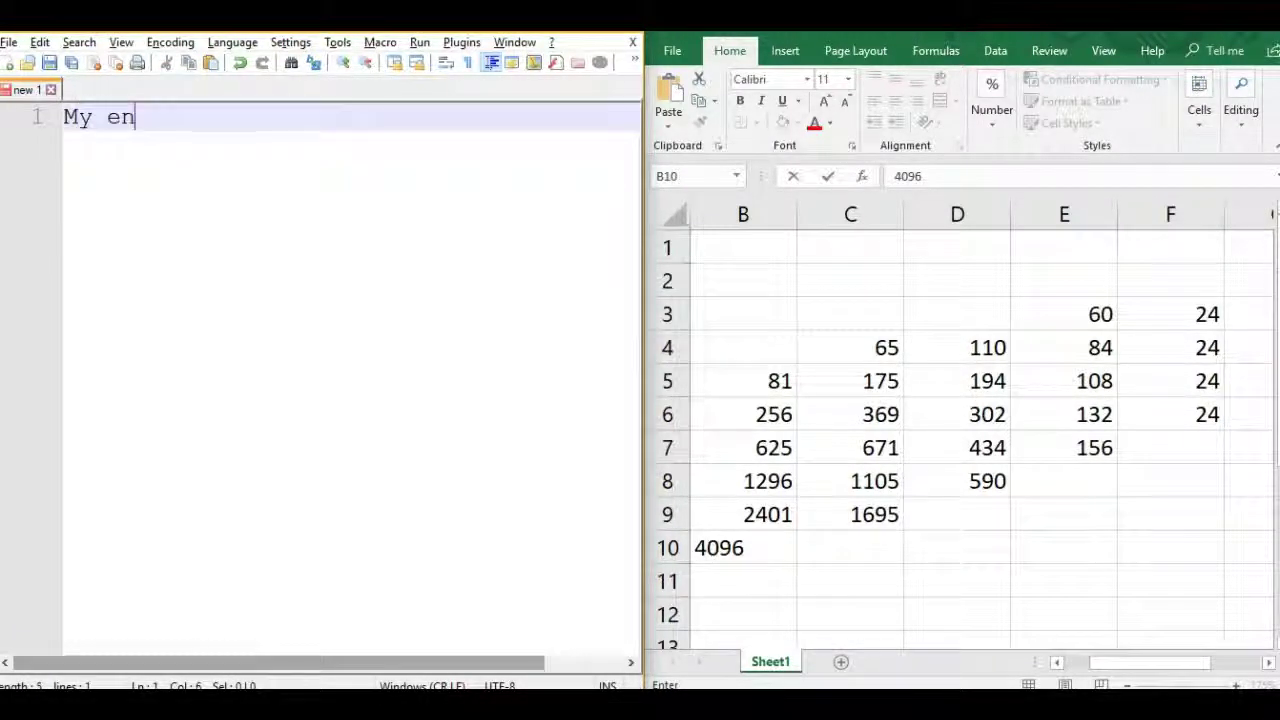
pyautogui.write('gine can run at ma')
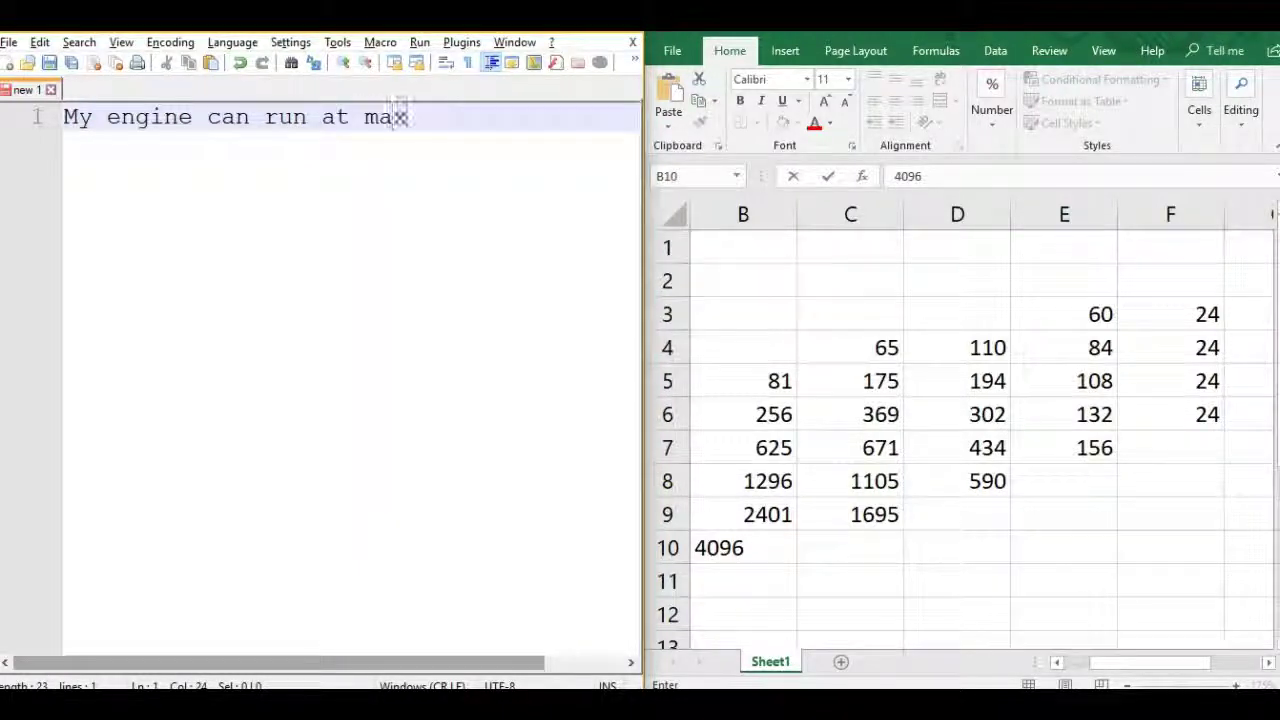
pyautogui.write('ximum 2 values')
pyautogui.press('Return')
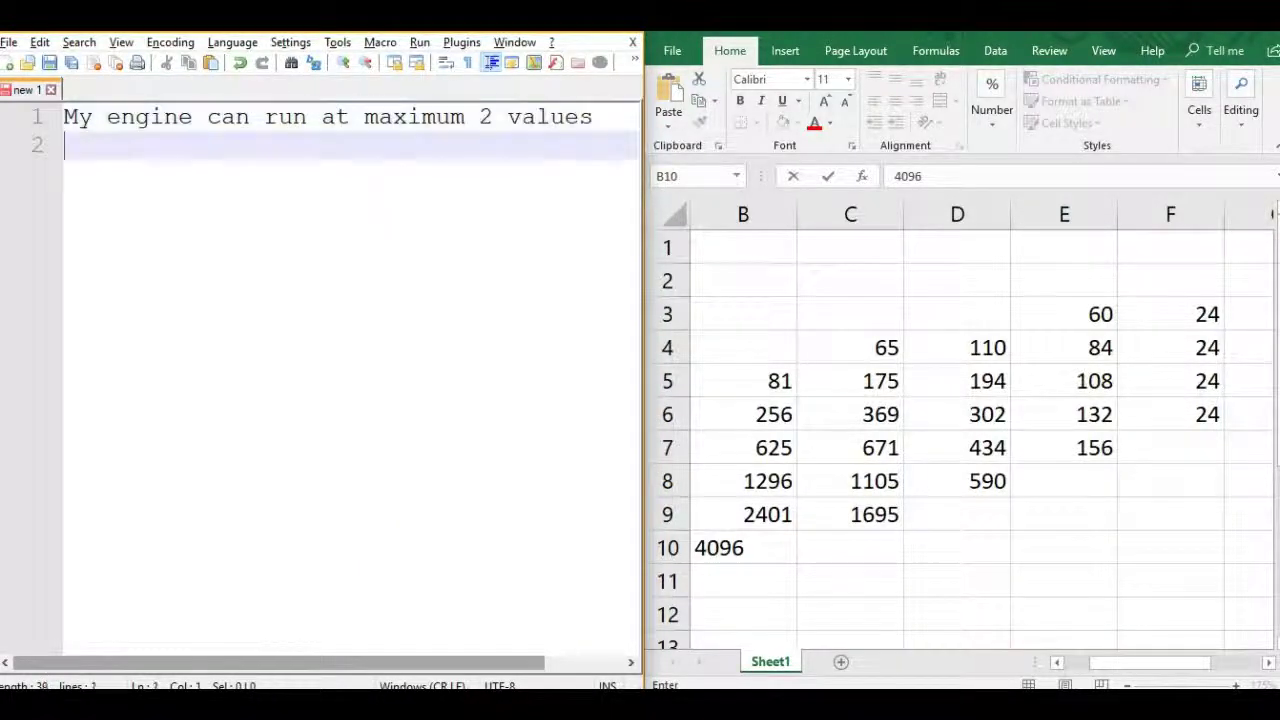
pyautogui.write('per second.')
pyautogui.press('Return')
pyautogui.press('Return')
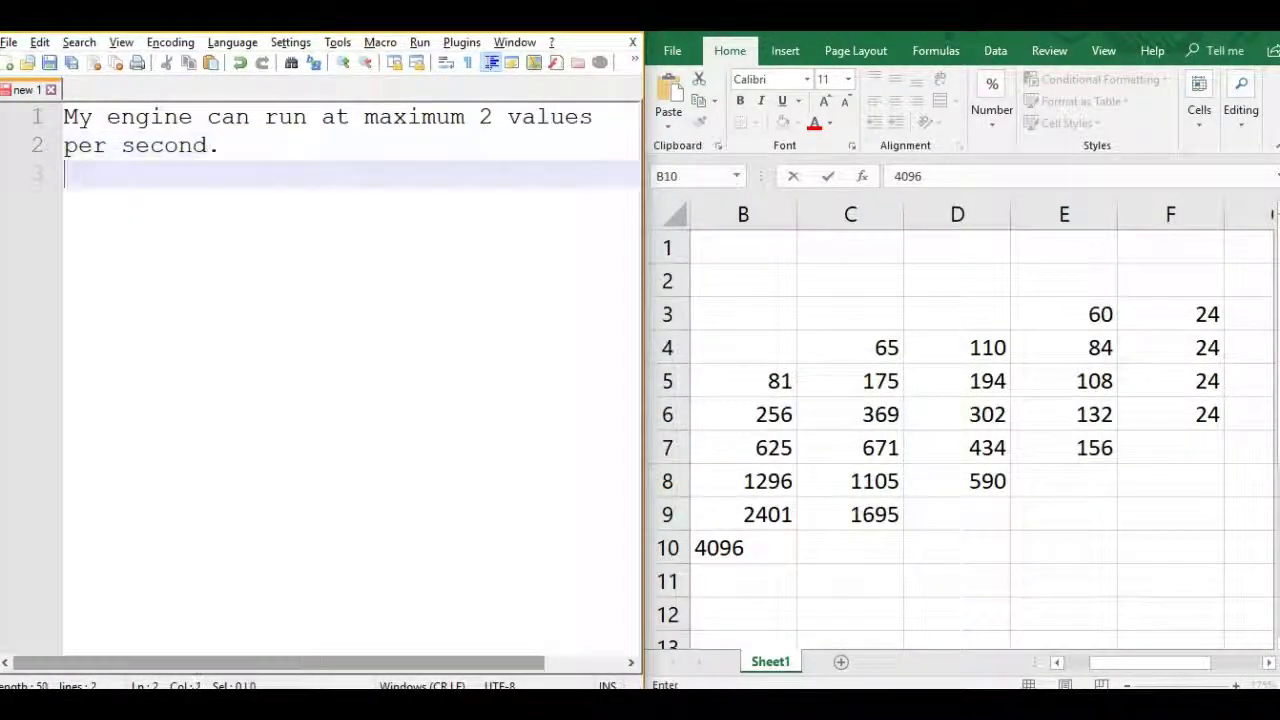
# Step: Add the paragraph "If you tried to run a real machine at that speed, you'd have a very effective shrapnel generator." over three lines
pyautogui.write('If you tried to')
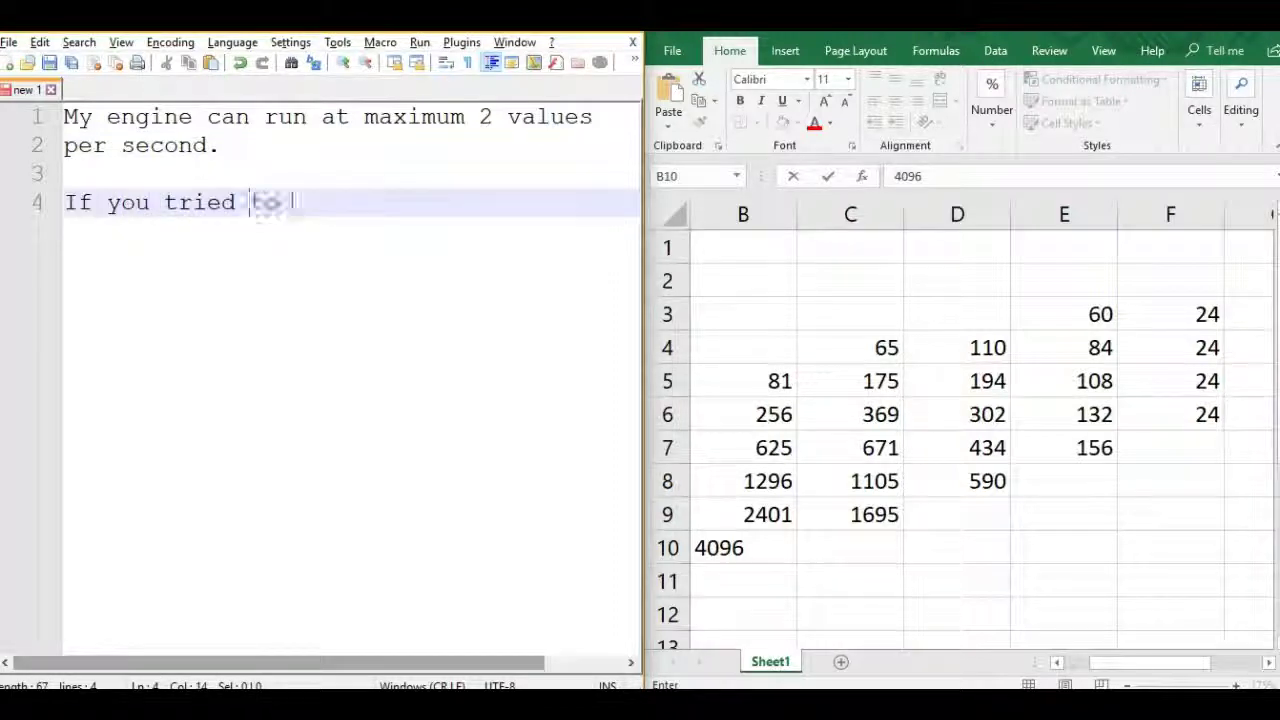
pyautogui.write(' run a real machine at')
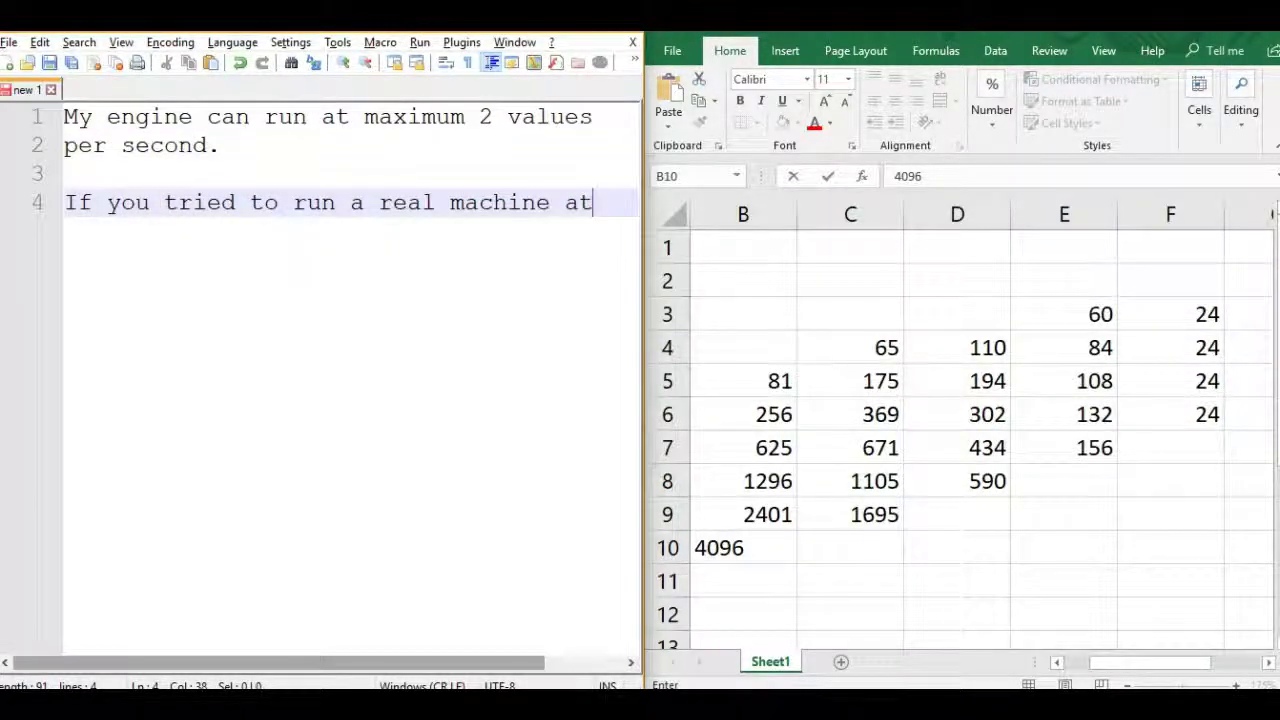
pyautogui.press('Return')
pyautogui.write("that speed, you'd ha")
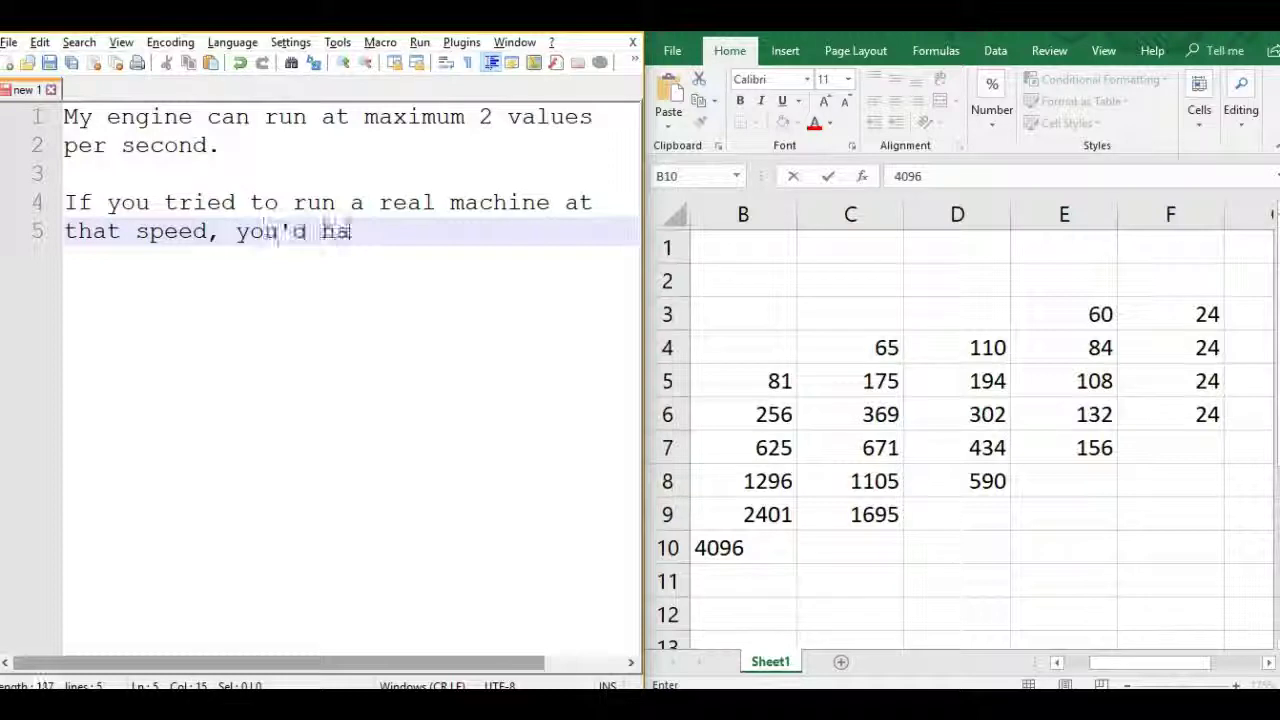
pyautogui.write('ve a very effective')
pyautogui.press('Return')
pyautogui.write('sh')
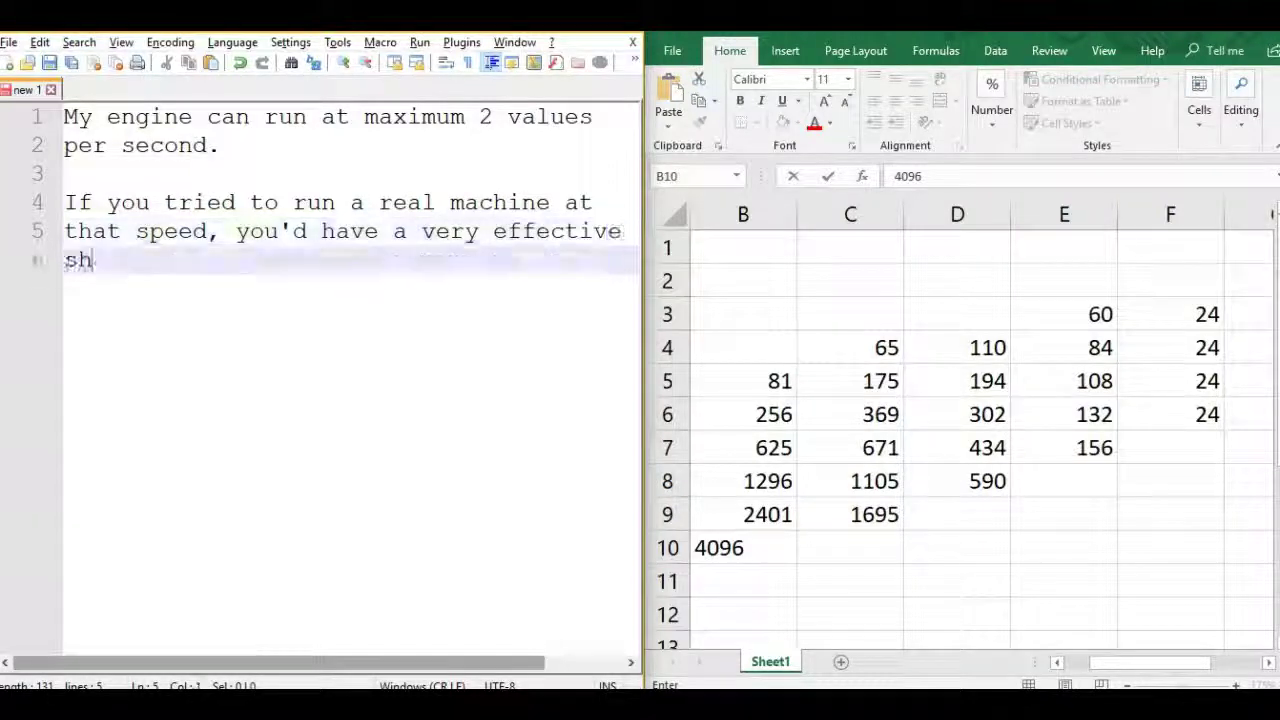
pyautogui.write('rapnel generator.')
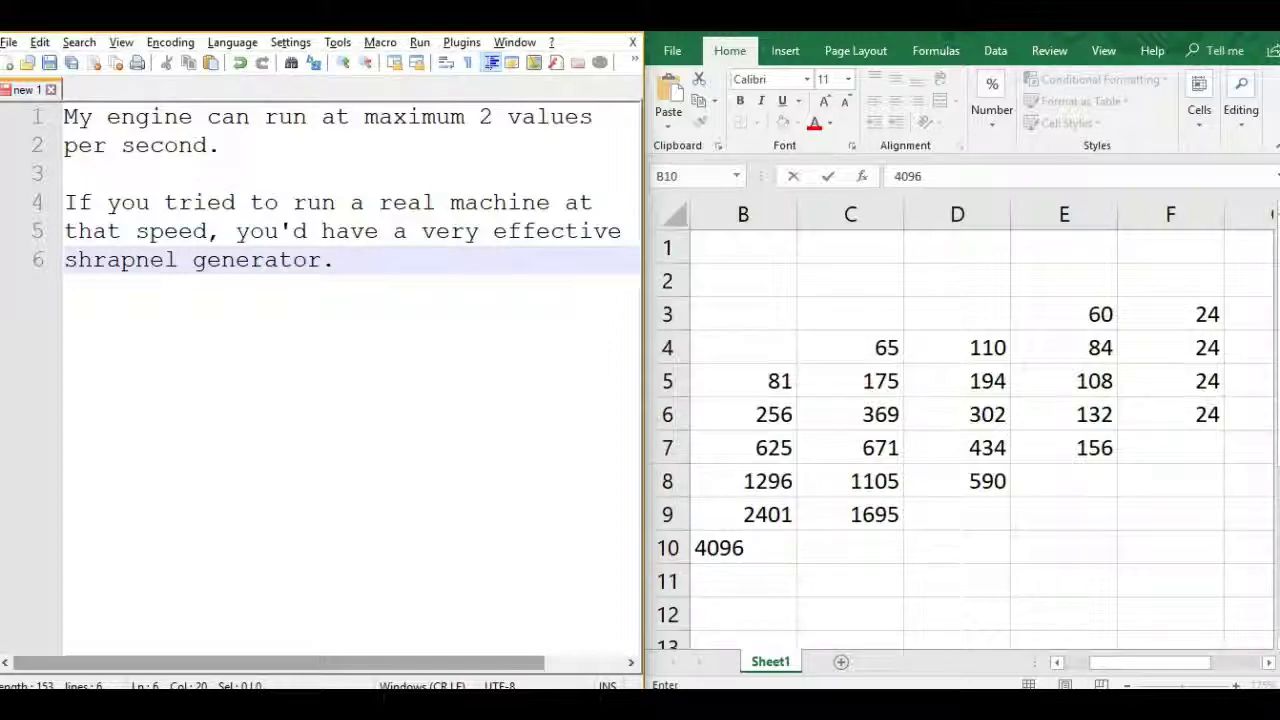
# Step: Delete all the text in the note
pyautogui.hotkey('ctrl', 'a')
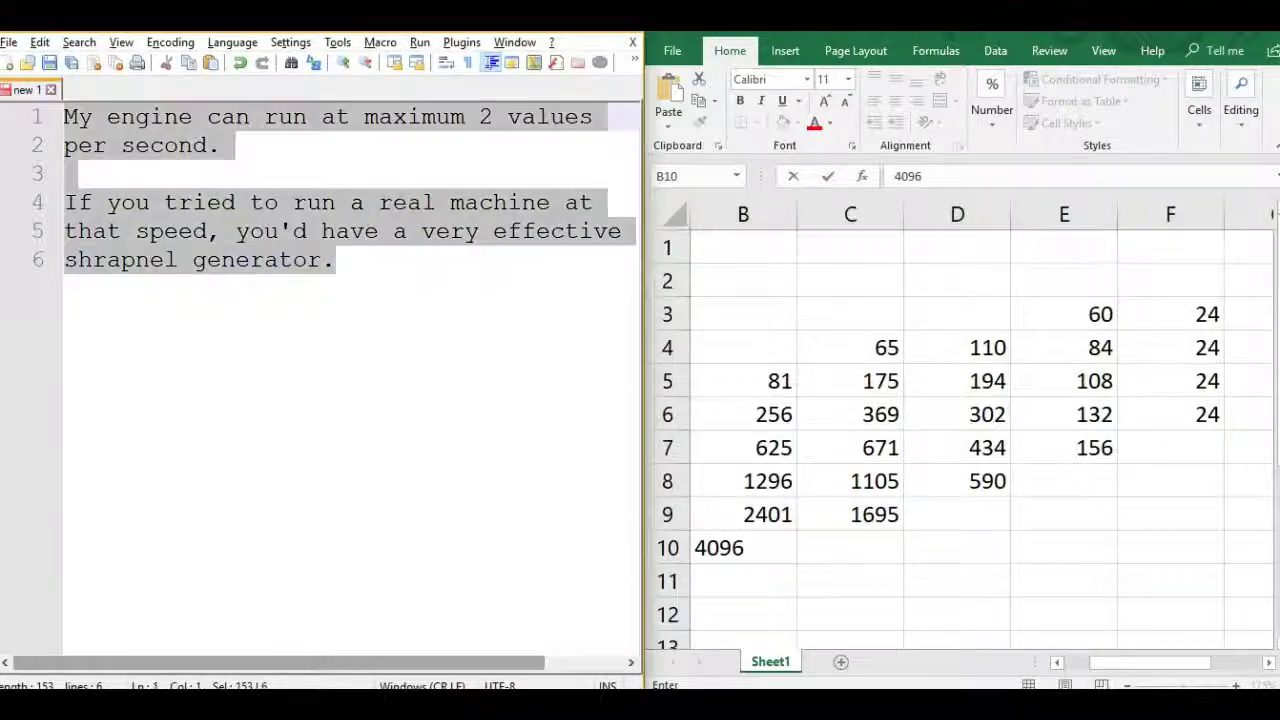
pyautogui.press('Delete')
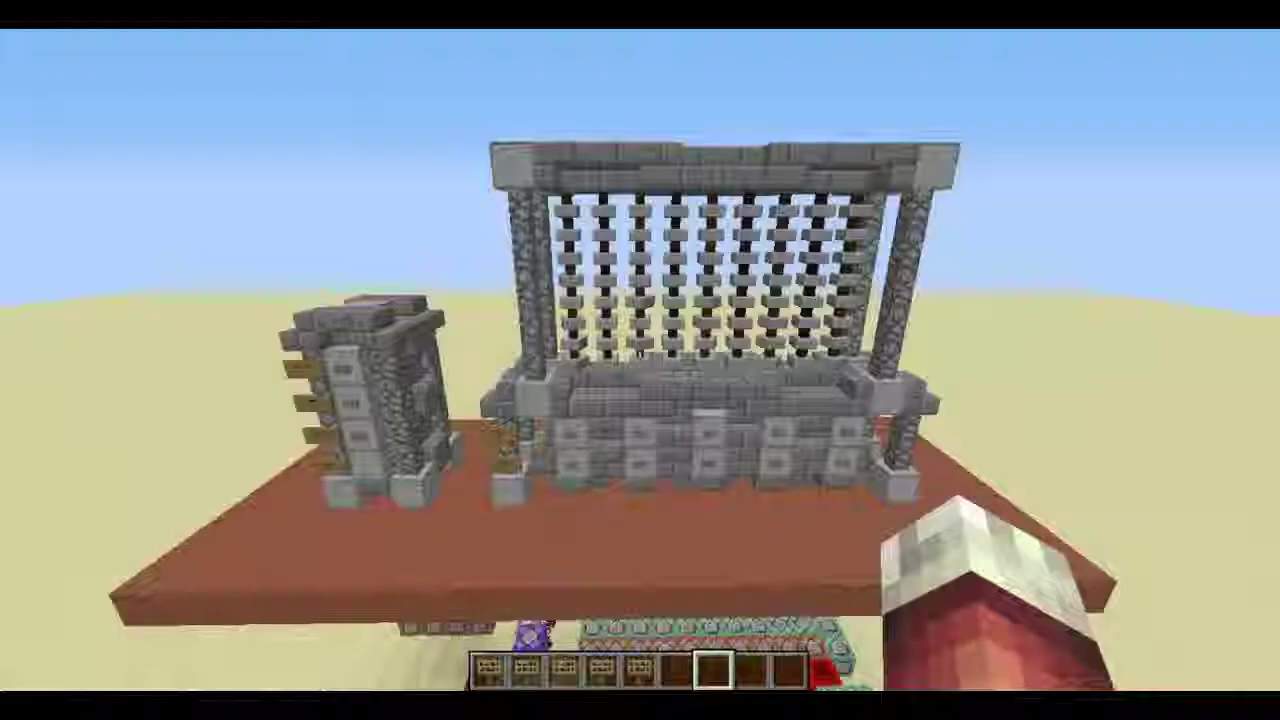
# Step: Switch to Minecraft, approach the first column's WRITE button and set the scoreboard score VAL for column to 81
pyautogui.press('w')
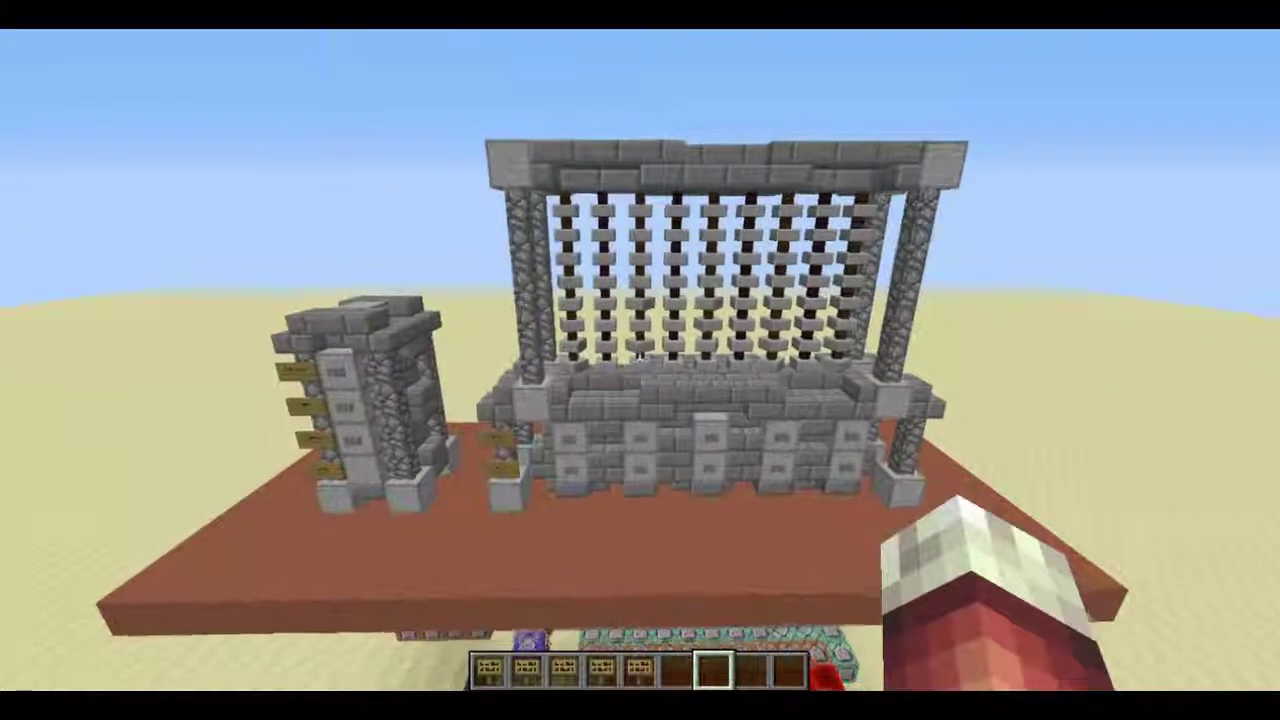
pyautogui.press('shift')
pyautogui.press('w')
pyautogui.press('shift')
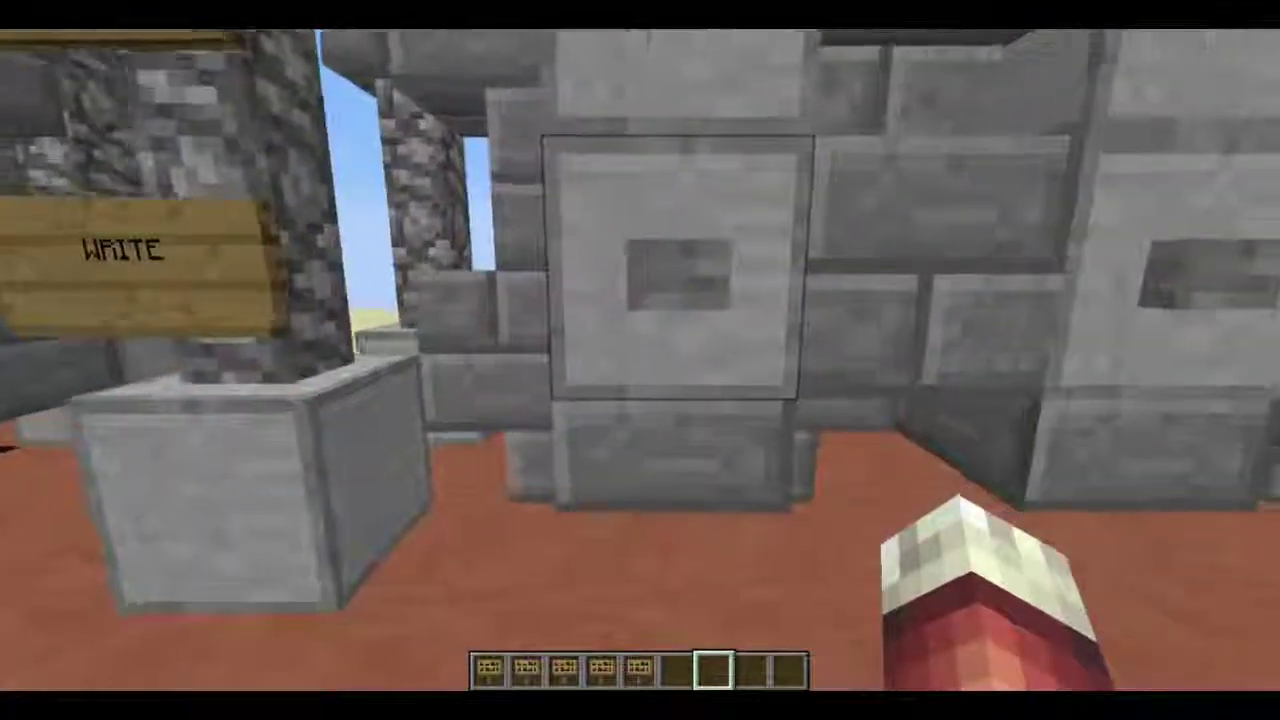
pyautogui.press('s')
pyautogui.press('t')
pyautogui.write('/scoreboard players set column VAL')
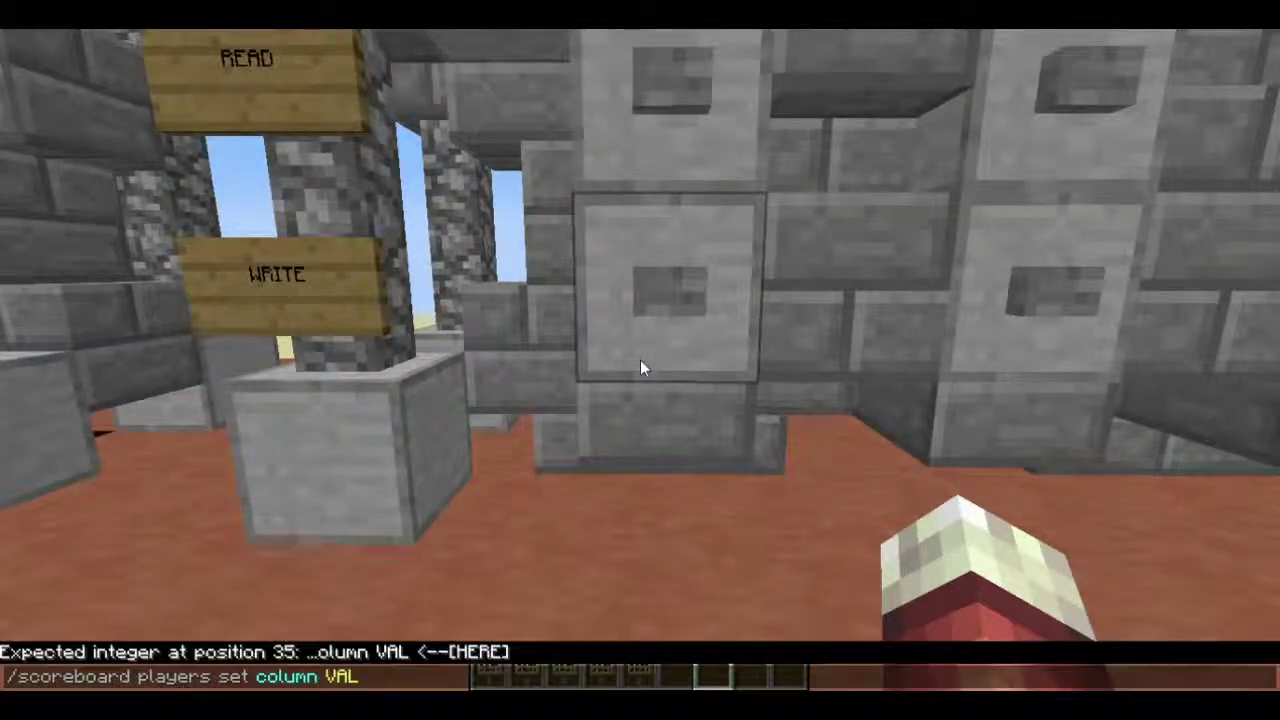
pyautogui.press('BackSpace')
pyautogui.press('BackSpace')
pyautogui.press('BackSpace')
pyautogui.write('81')
pyautogui.press('Return')
pyautogui.press('w')
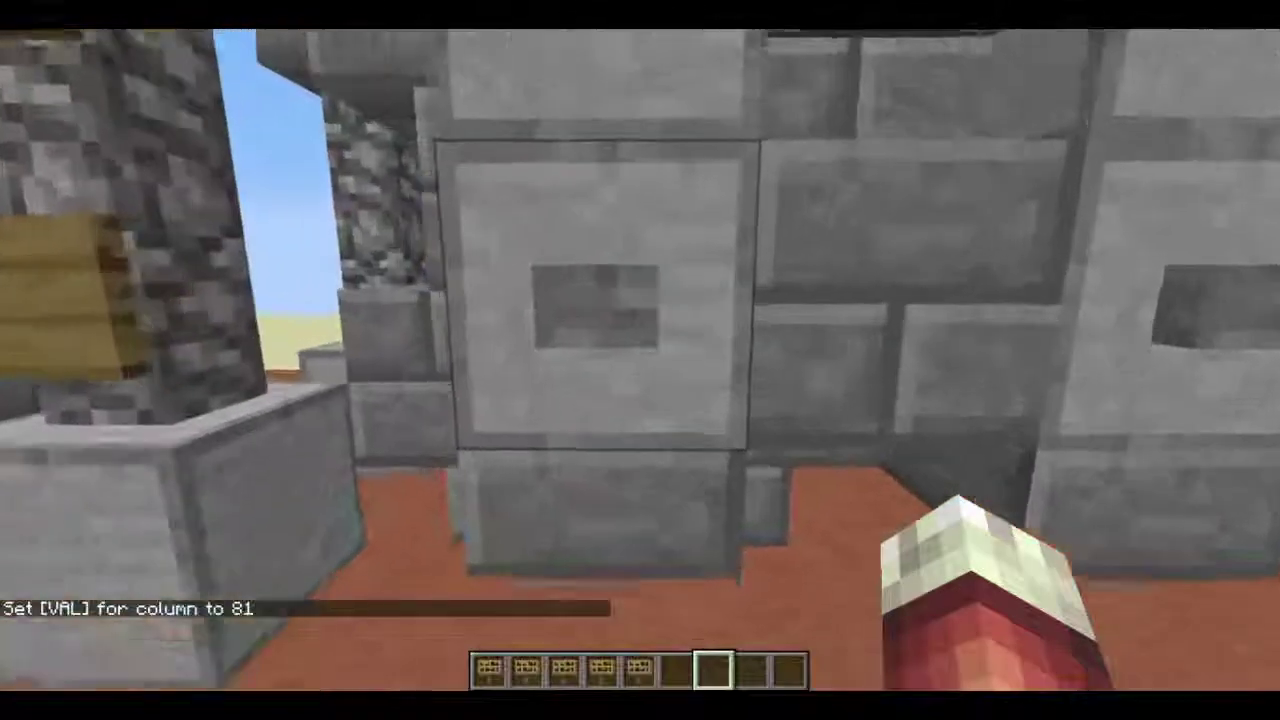
# Step: Move to the second column's WRITE button and set the scoreboard score VAL for column to 65
pyautogui.press('s')
pyautogui.press('d')
pyautogui.press('t')
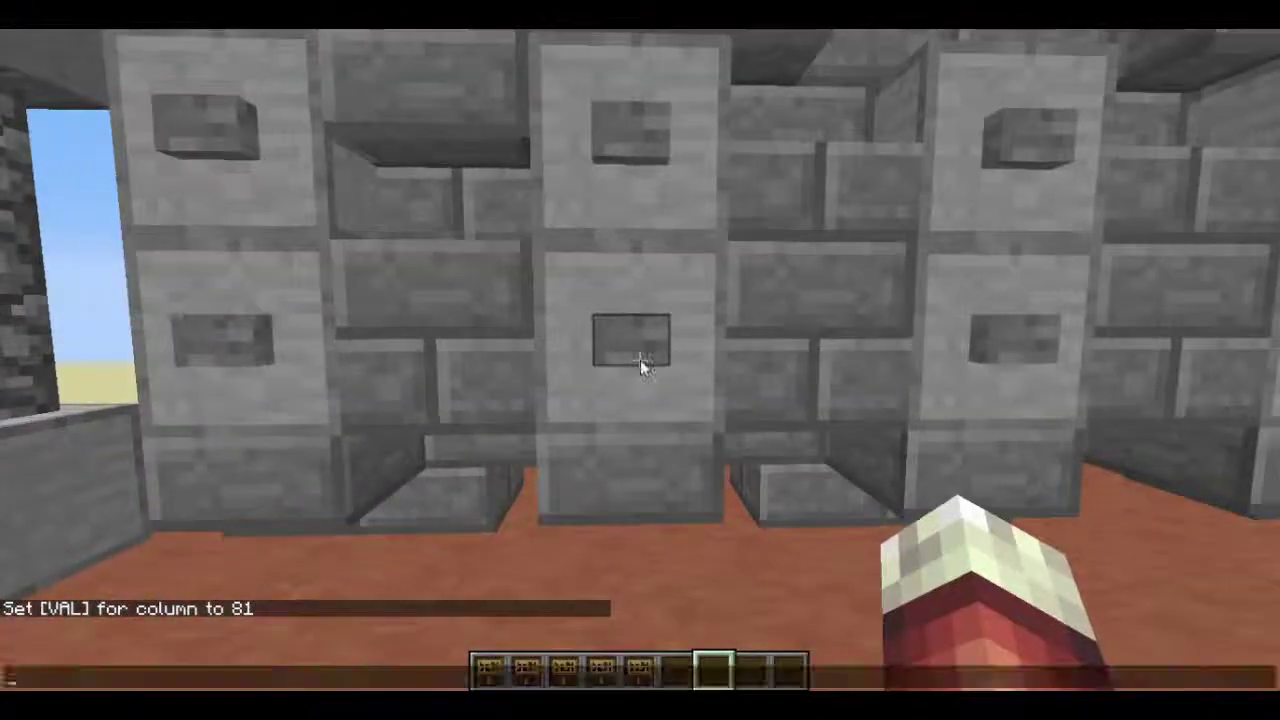
pyautogui.press('Up')
pyautogui.press('BackSpace')
pyautogui.press('BackSpace')
pyautogui.write('65')
pyautogui.press('Return')
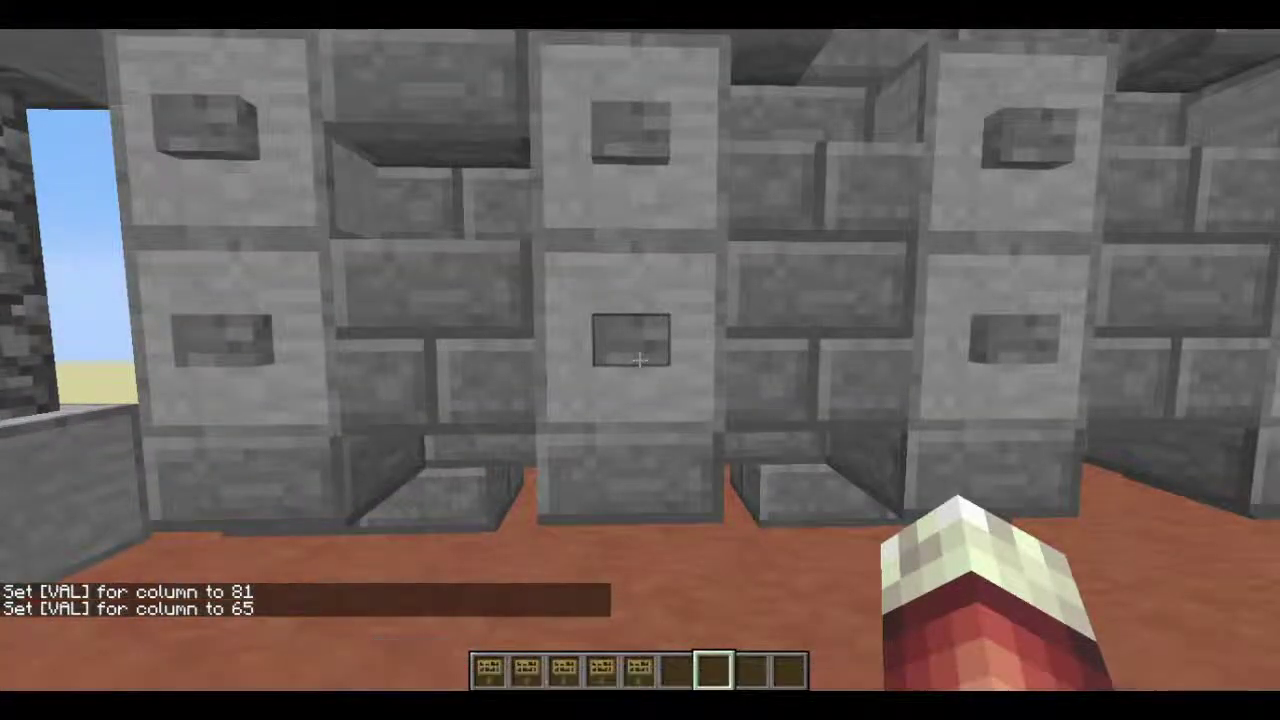
pyautogui.press('w')
# Step: Move to the third column's WRITE button and set the scoreboard score VAL for column to 110
pyautogui.press('s')
pyautogui.press('t')
pyautogui.press('Up')
pyautogui.press('BackSpace')
pyautogui.press('BackSpace')
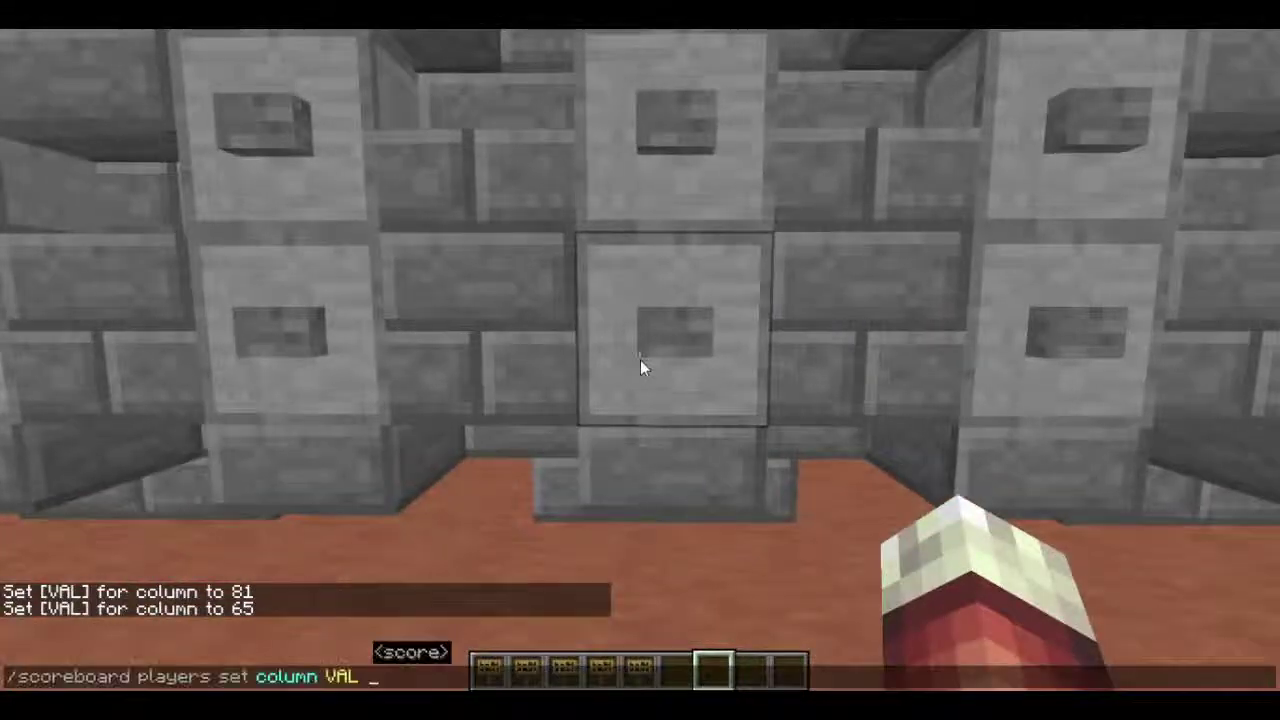
pyautogui.write('110')
pyautogui.press('Return')
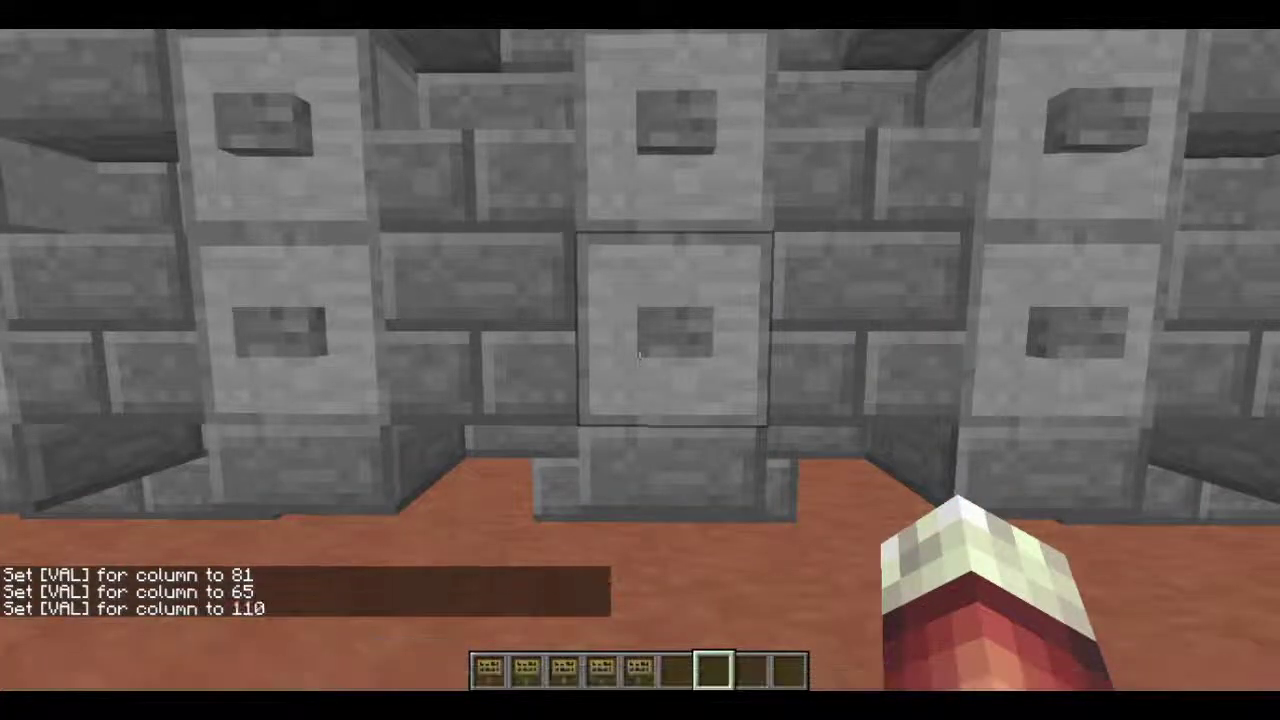
pyautogui.press('w')
# Step: Move to the fourth column's WRITE button and set the scoreboard score VAL for column to 60
pyautogui.press('s')
pyautogui.press('t')
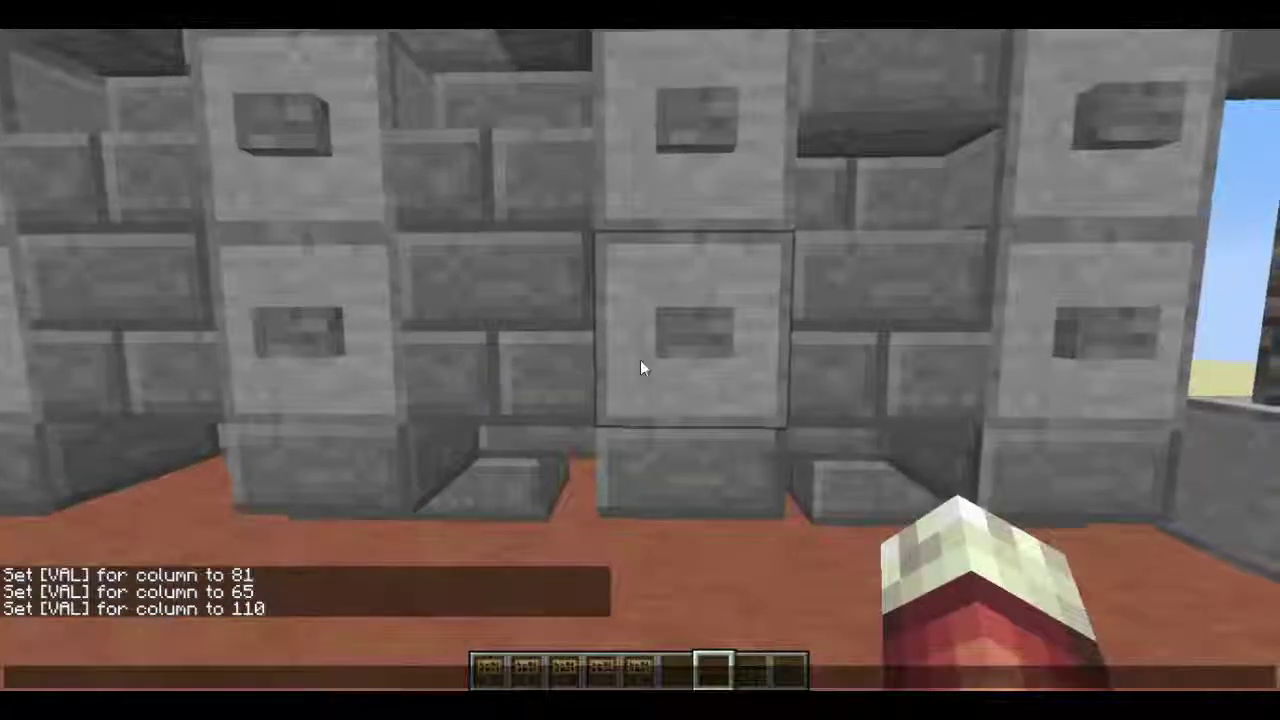
pyautogui.press('Up')
pyautogui.press('BackSpace')
pyautogui.press('BackSpace')
pyautogui.press('BackSpace')
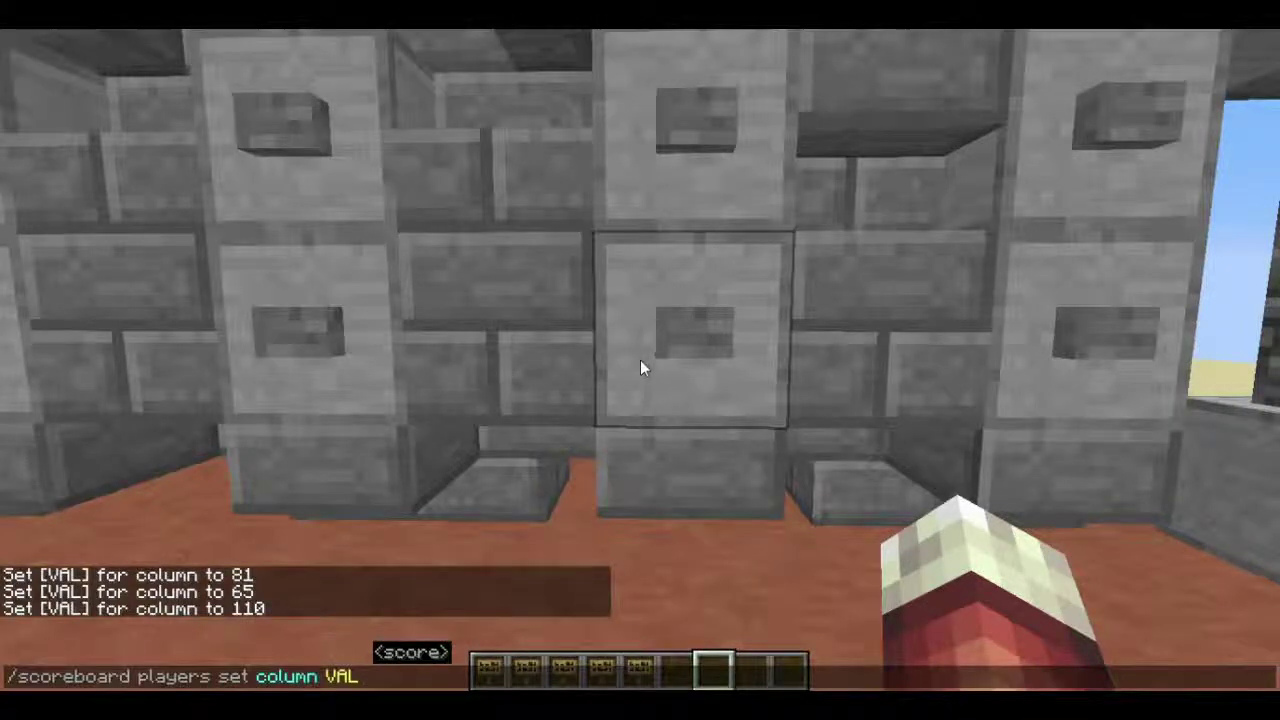
pyautogui.write('60')
pyautogui.press('Return')
# Step: Move to the fifth column's WRITE button and set the scoreboard score VAL for column to 24
pyautogui.press('d')
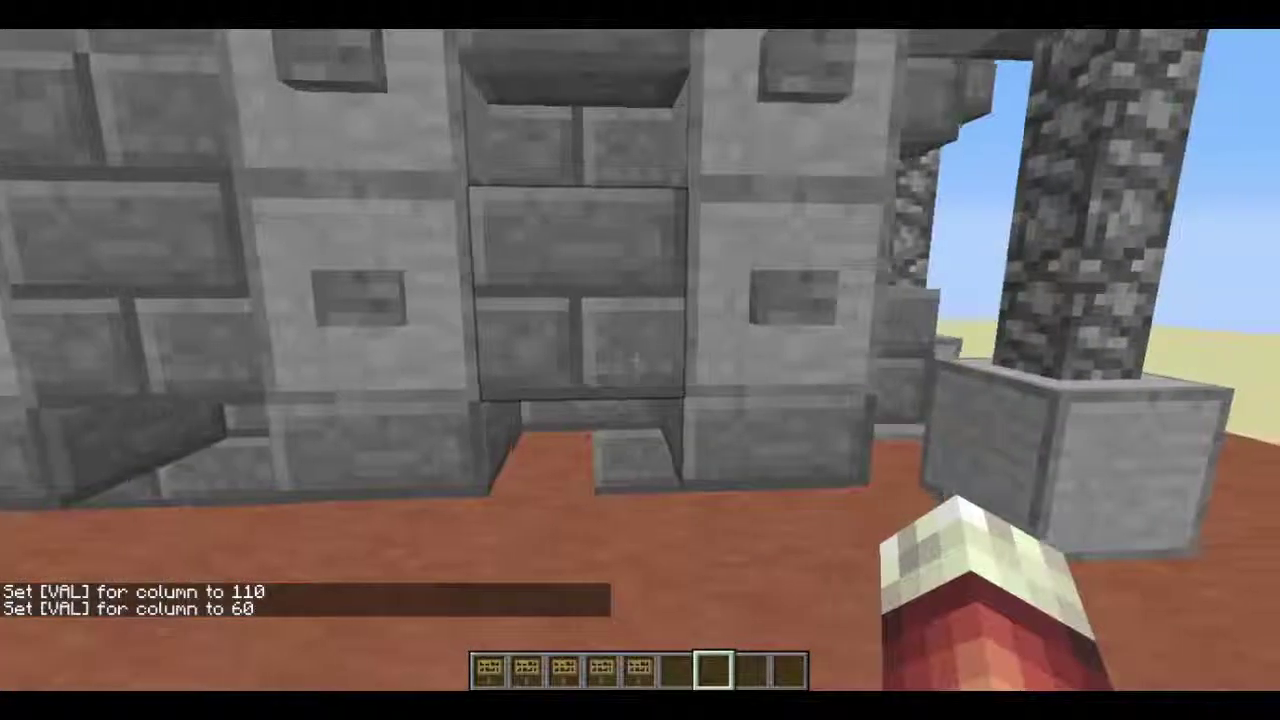
pyautogui.press('t')
pyautogui.press('Up')
pyautogui.press('BackSpace')
pyautogui.press('BackSpace')
pyautogui.write('24')
pyautogui.press('Return')
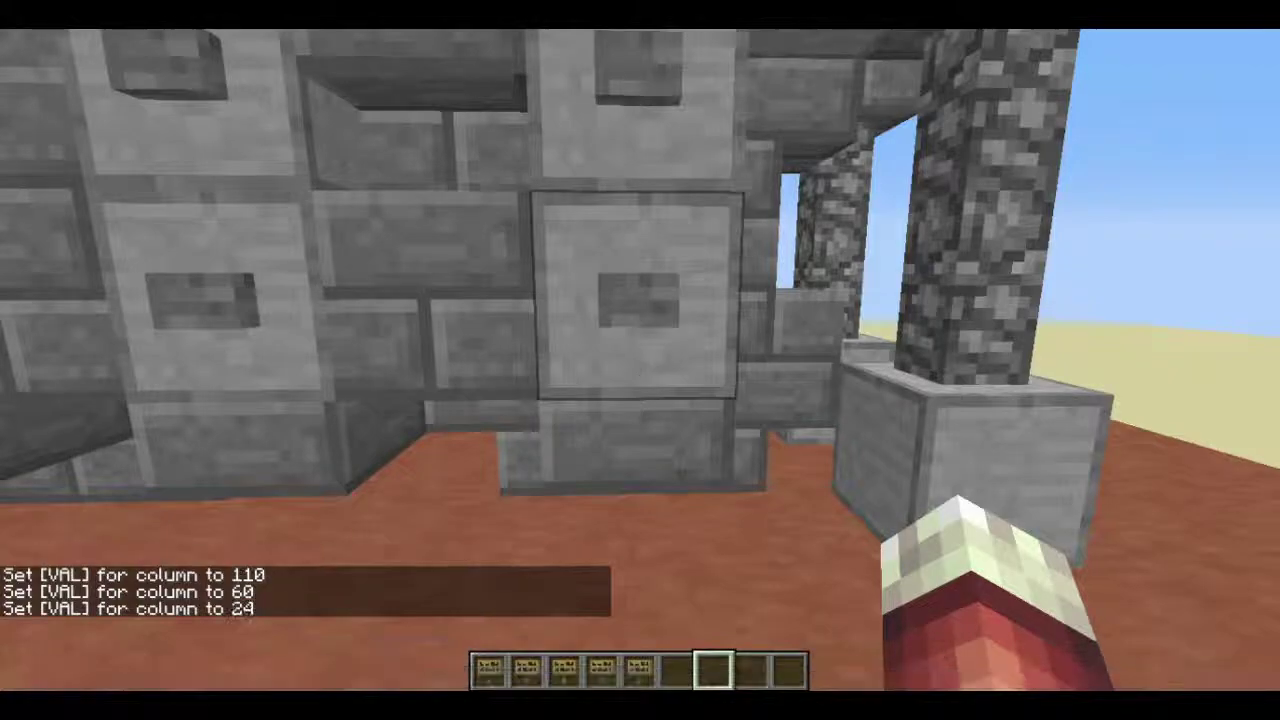
# Step: Fly over to the speed control tower and start the difference engine at NORMAL speed
pyautogui.press('space')
pyautogui.press('space')
pyautogui.press('s')
pyautogui.press('a')
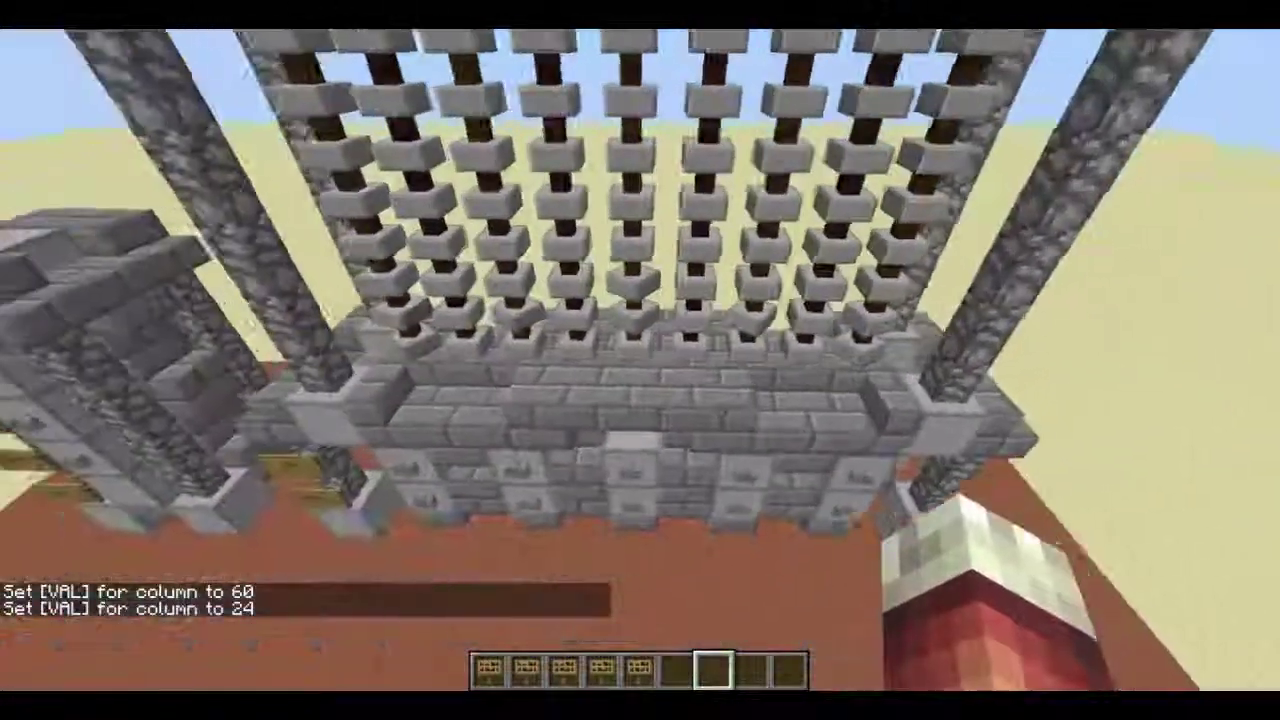
pyautogui.press('a')
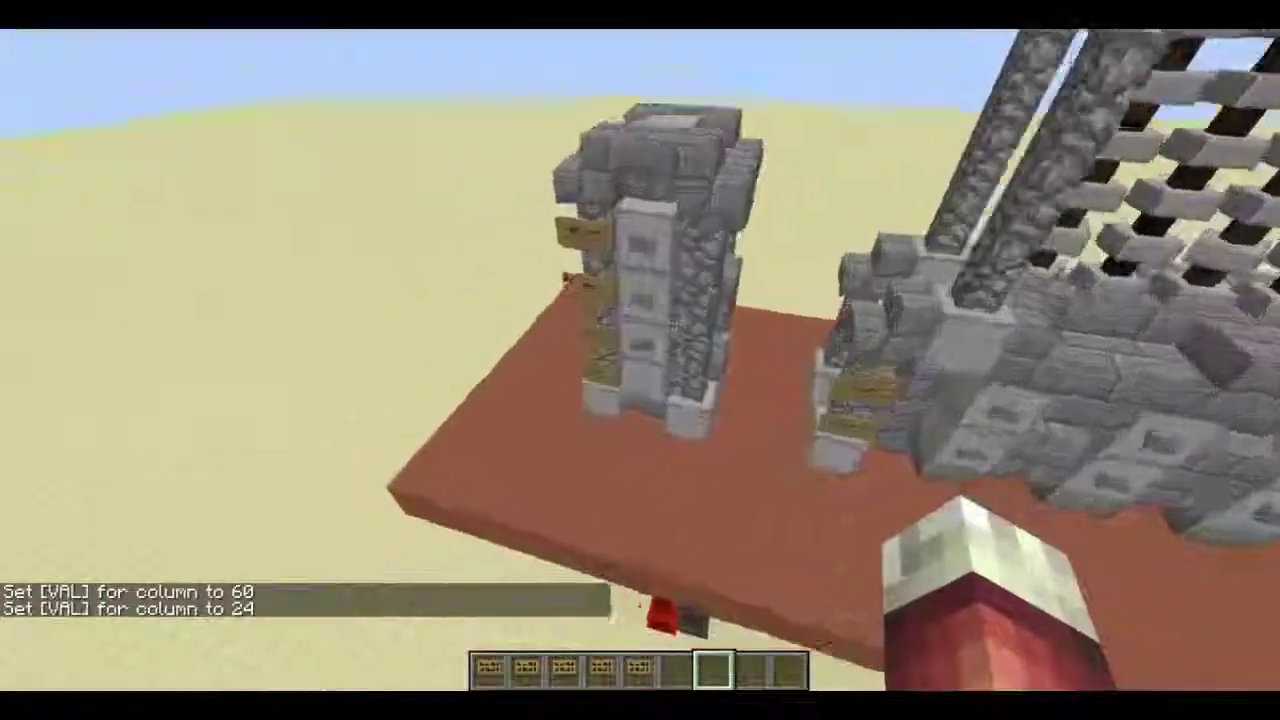
pyautogui.press('w')
pyautogui.press('shift')
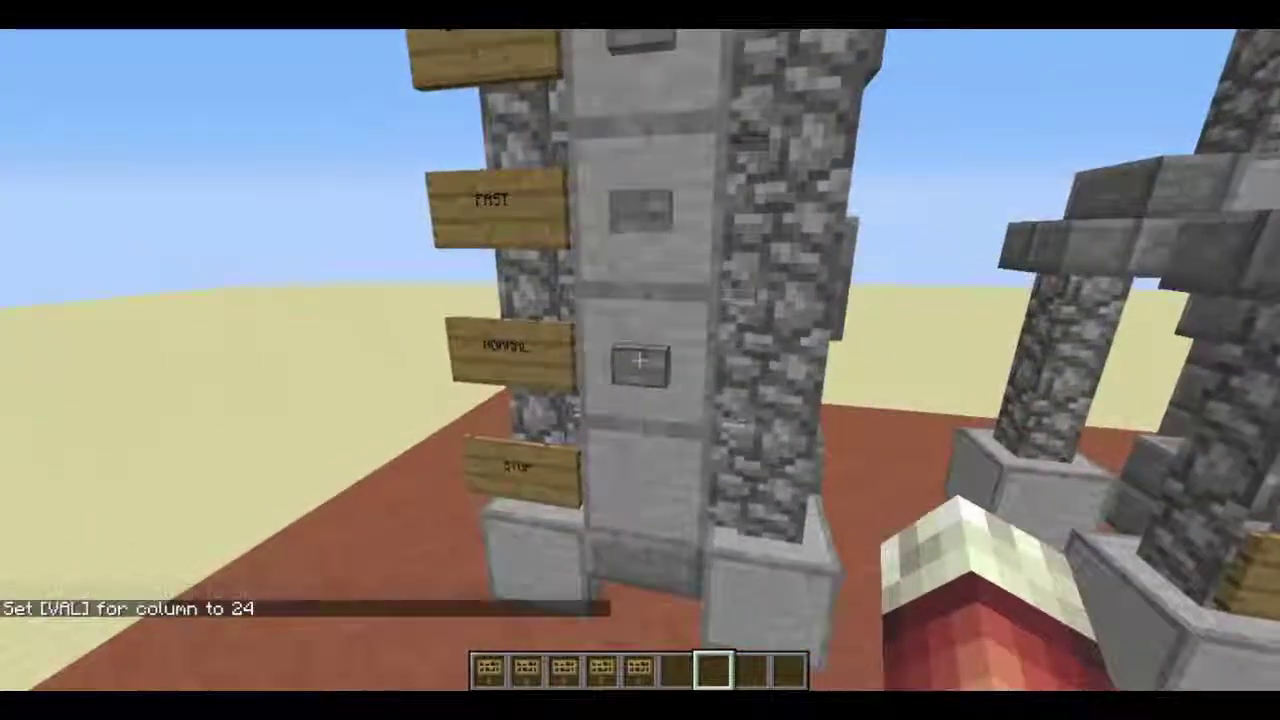
pyautogui.rightClick(640, 360)
# Step: Back away to a full view of the difference engine and watch it calculate and output its values
pyautogui.press('s')
pyautogui.press('d')
pyautogui.press('space')
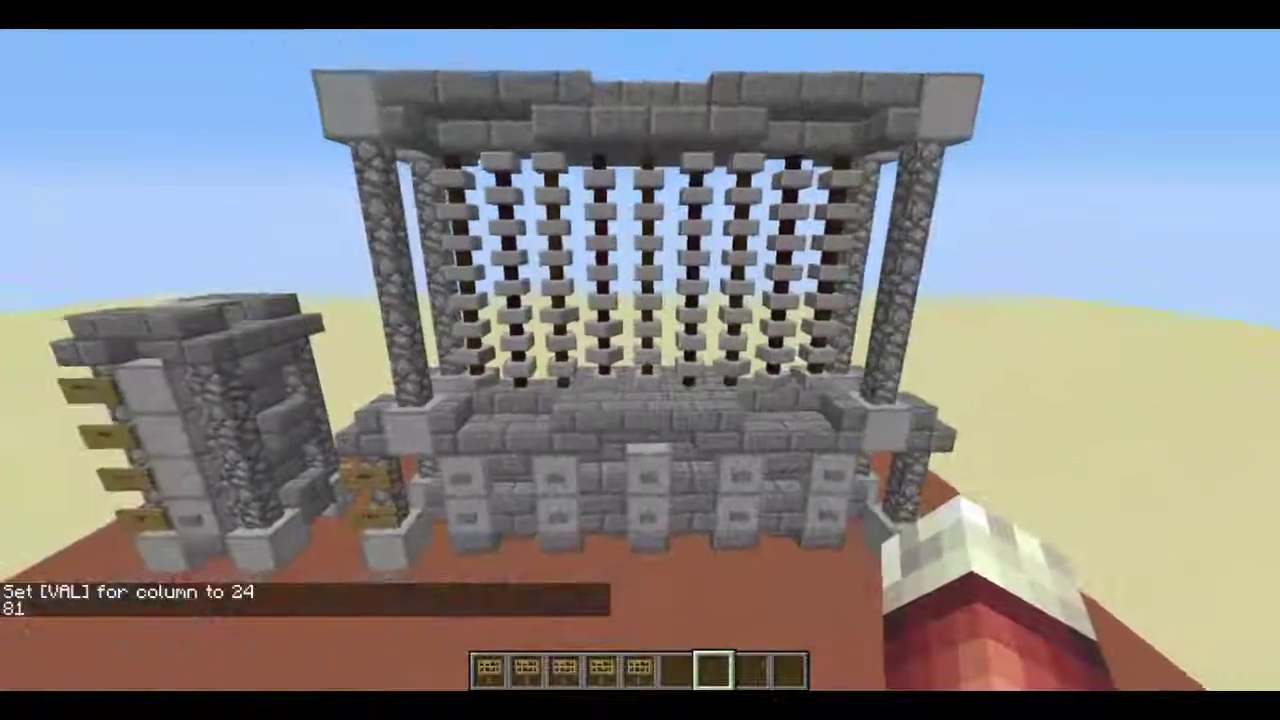
pyautogui.press('s')
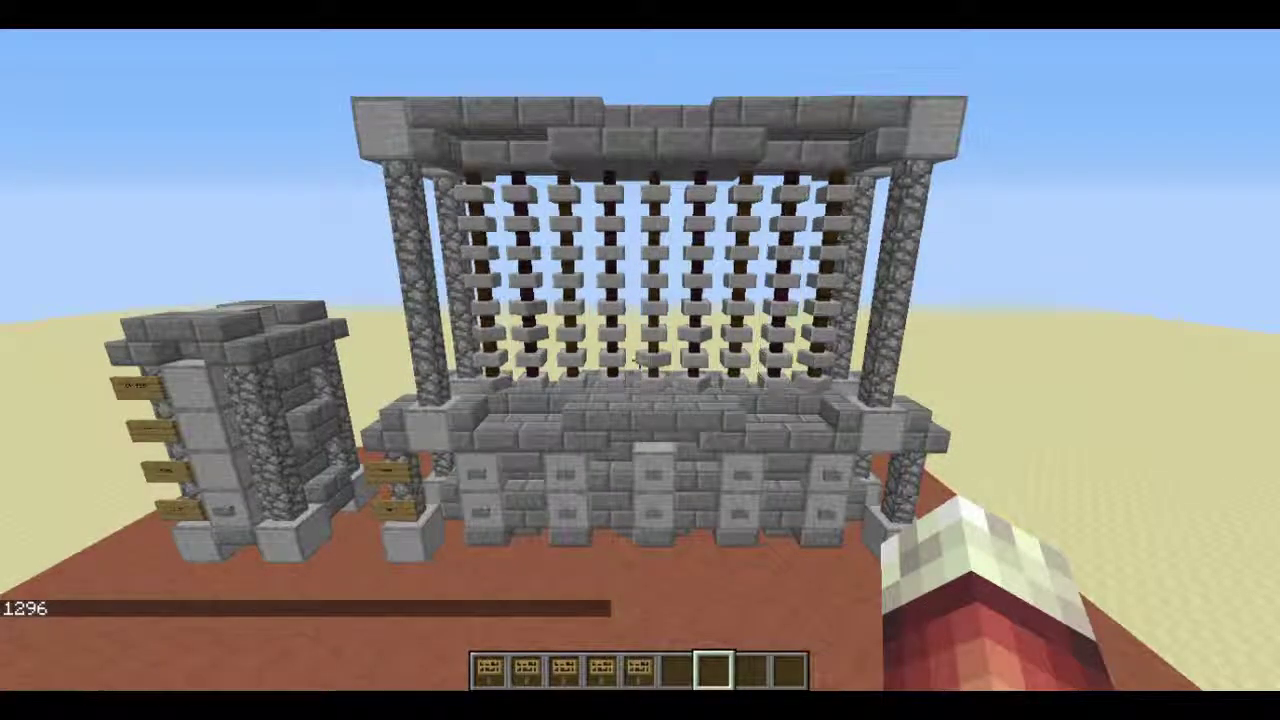
# Step: Return to the speed control tower, stop the engine, and back away until both structures are in view
pyautogui.press('w')
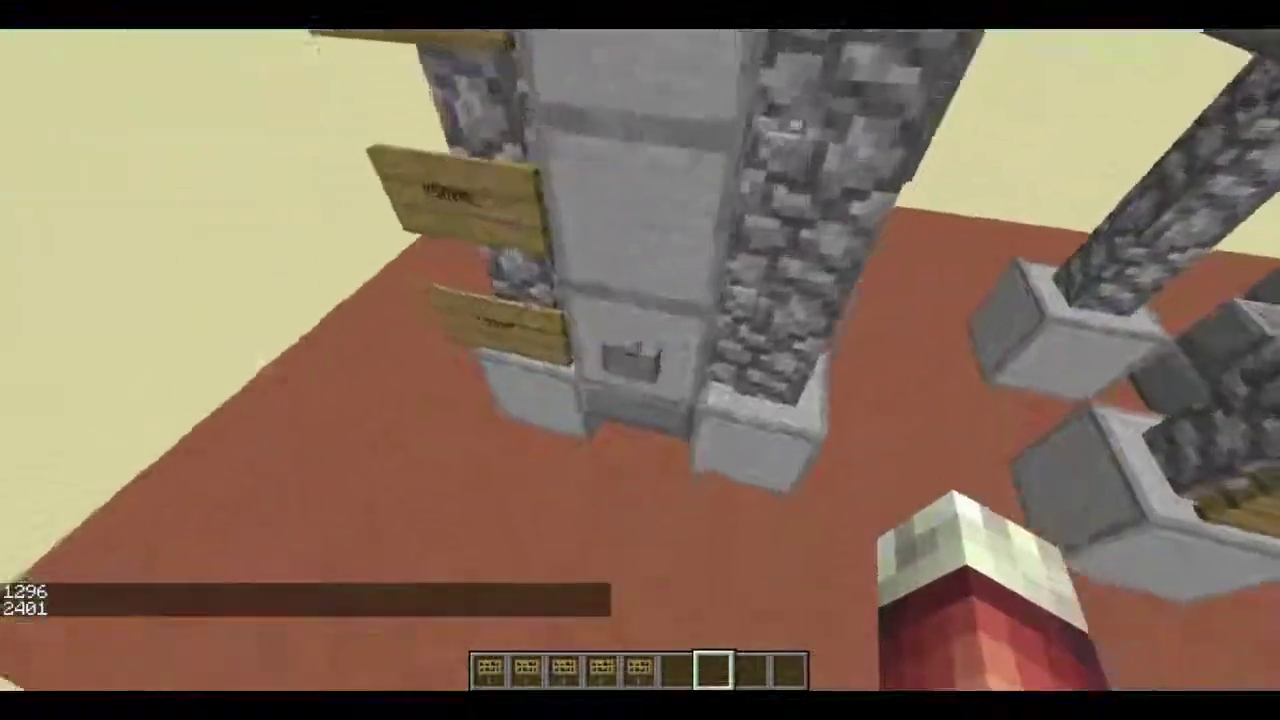
pyautogui.press('s')
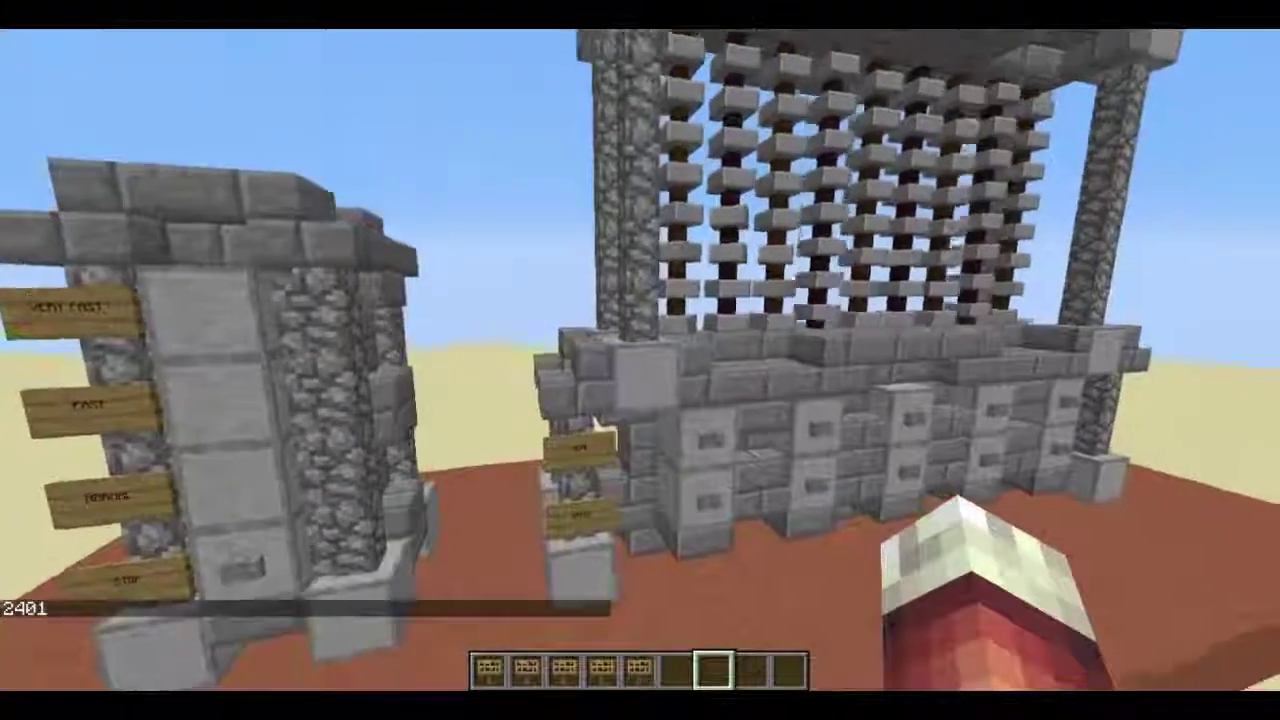
pyautogui.press('s')
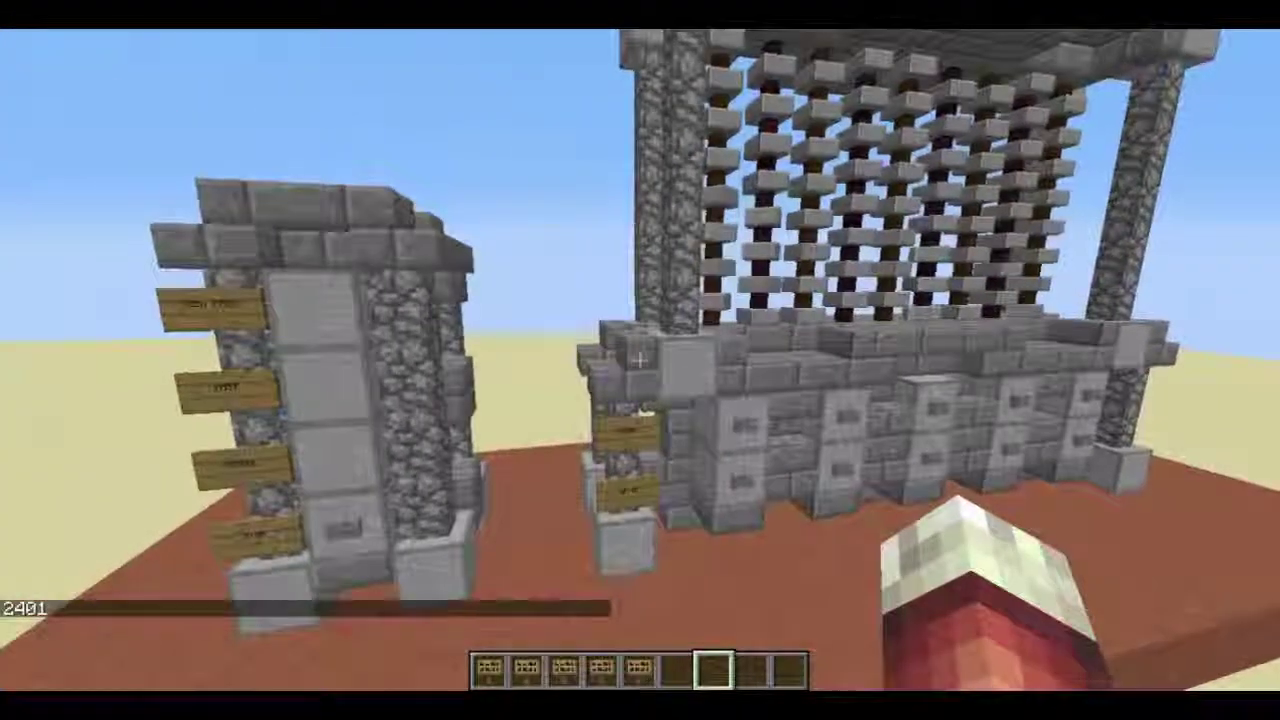
# Step: Approach the control tower's cobblestone pillar and show the first two prepared explanatory signs there, one after the other
pyautogui.press('w')
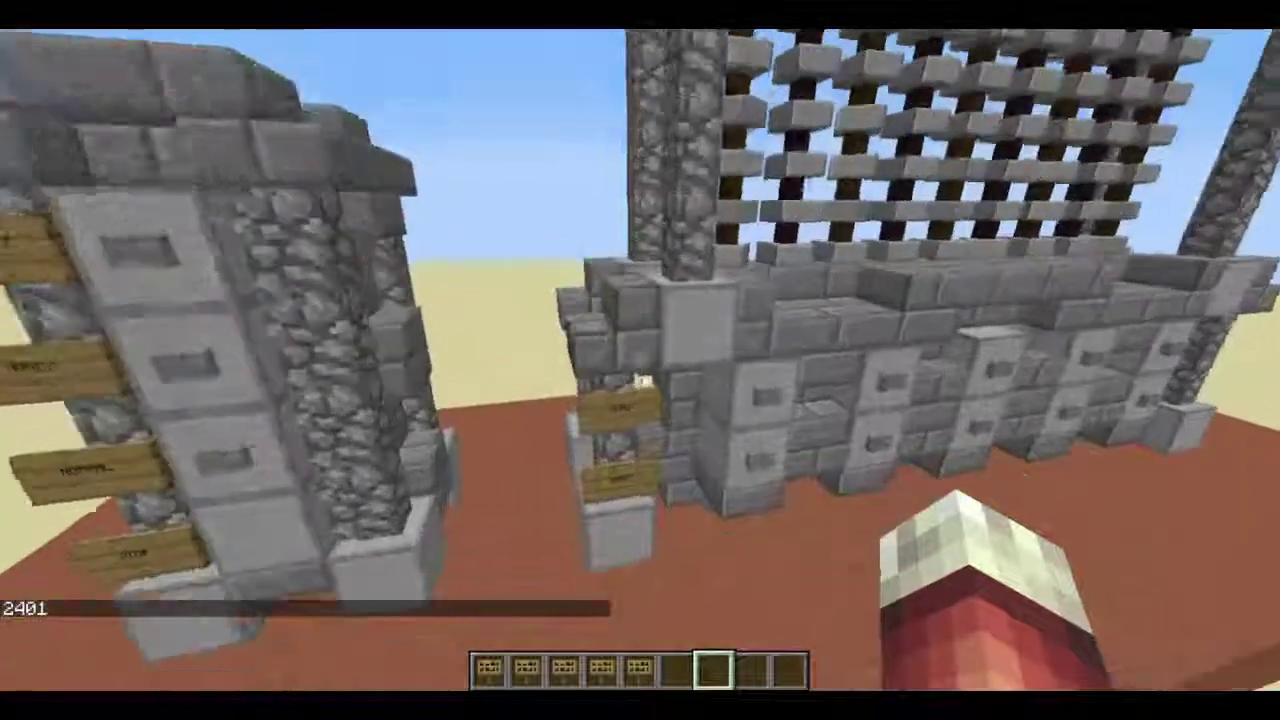
pyautogui.press('1')
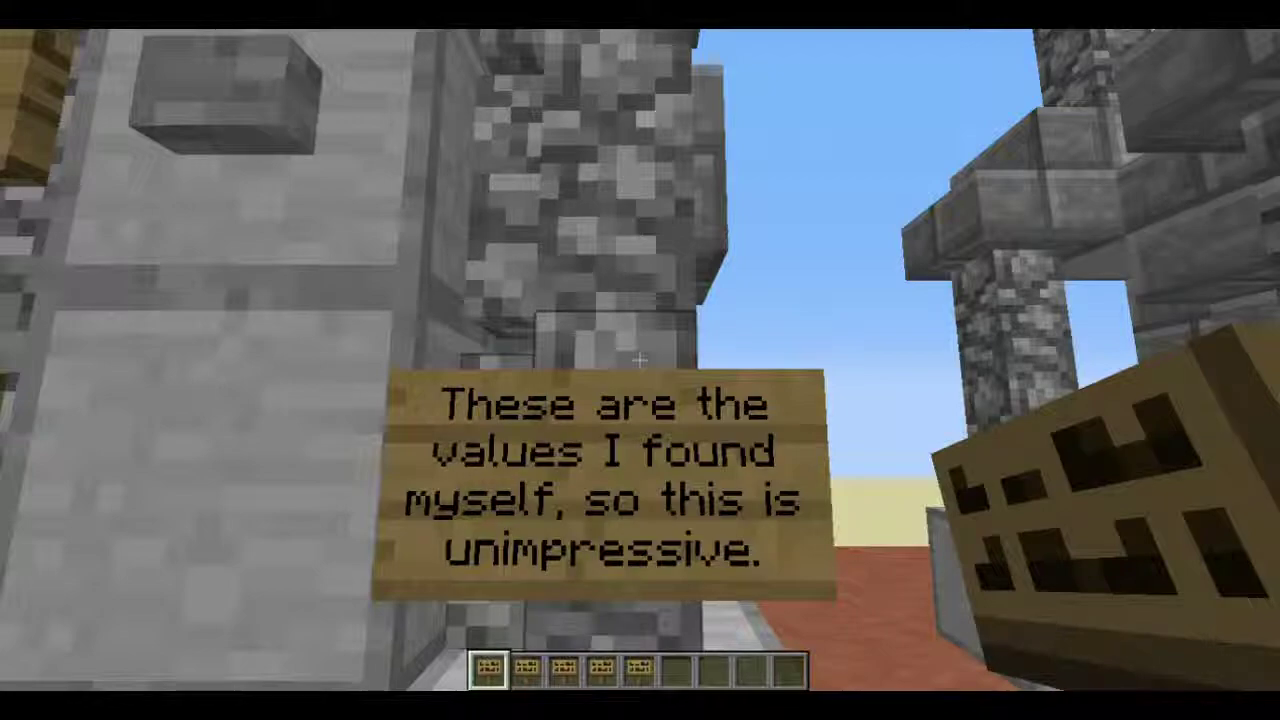
pyautogui.press('2')
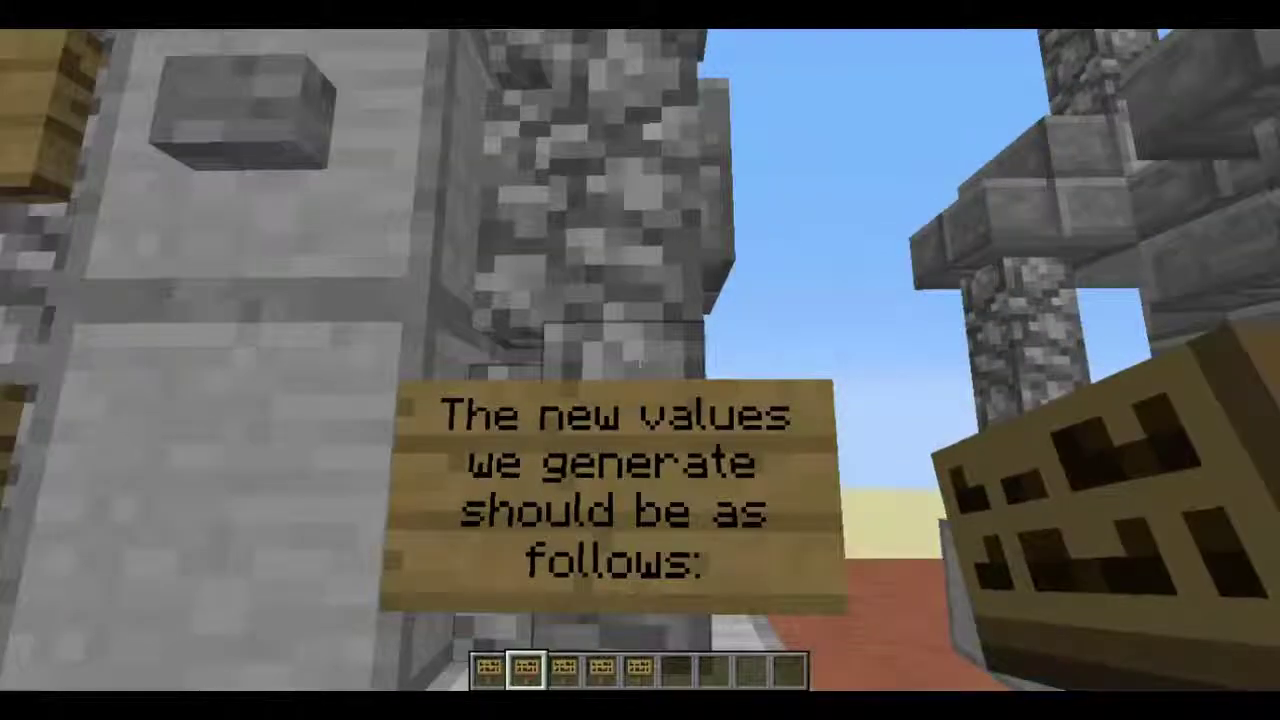